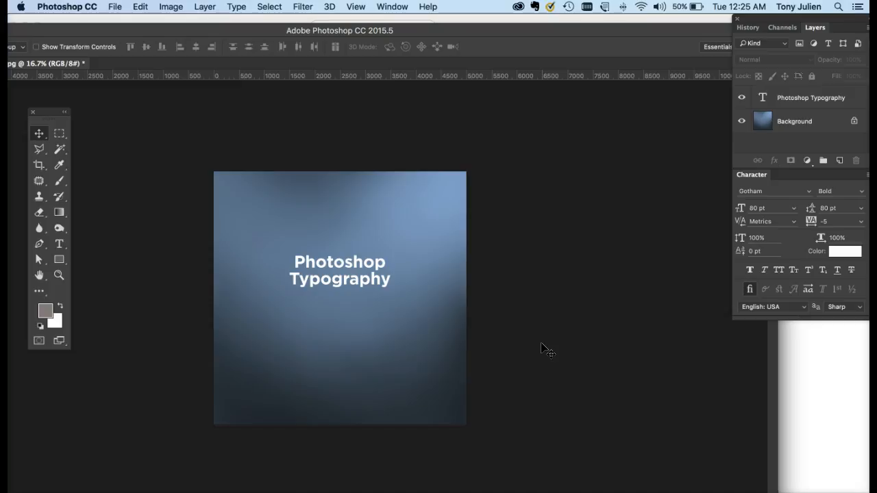
Add a paragraph text box reading "Photos" below the Photoshop Typography title, and move the text above the title
{"action": "left_click_drag", "start_coordinate": [754, 27], "coordinate": [615, 45]}
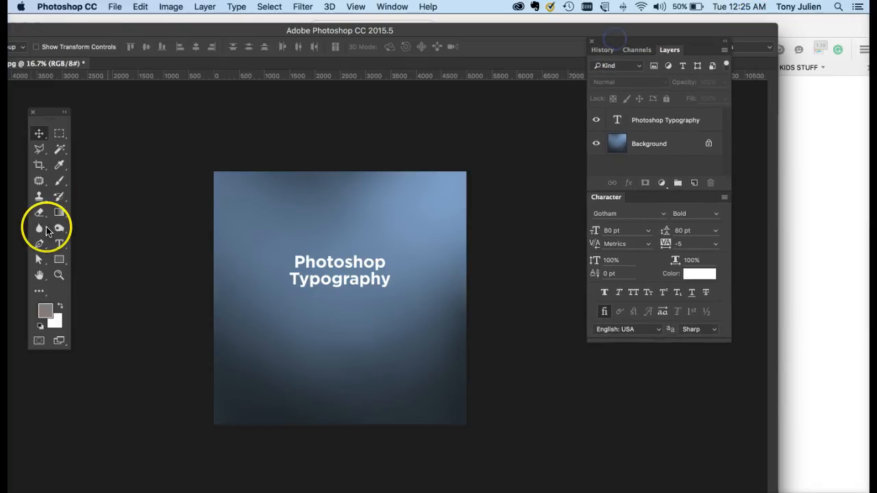
{"action": "left_click", "coordinate": [59, 244]}
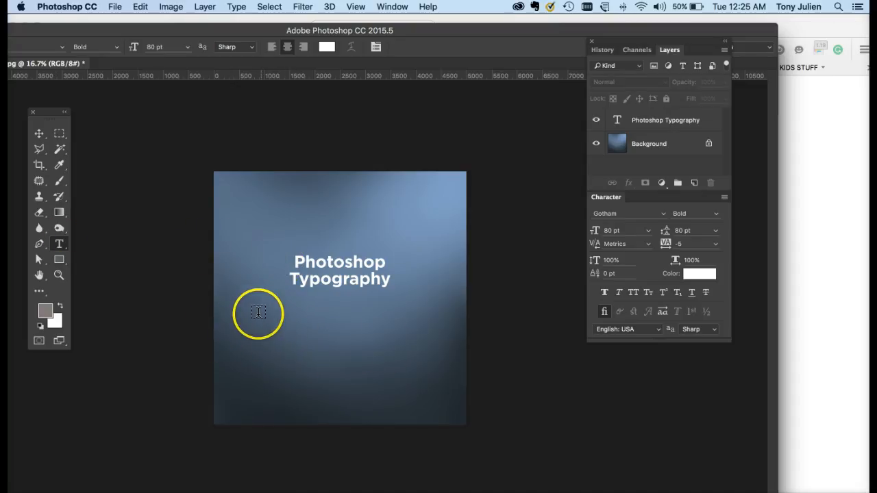
{"action": "left_click_drag", "start_coordinate": [247, 313], "coordinate": [433, 380]}
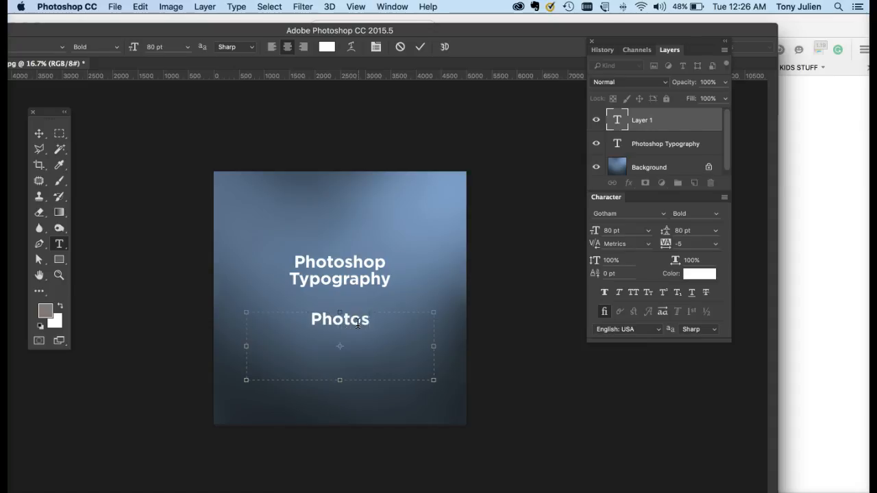
{"action": "left_click", "coordinate": [39, 133]}
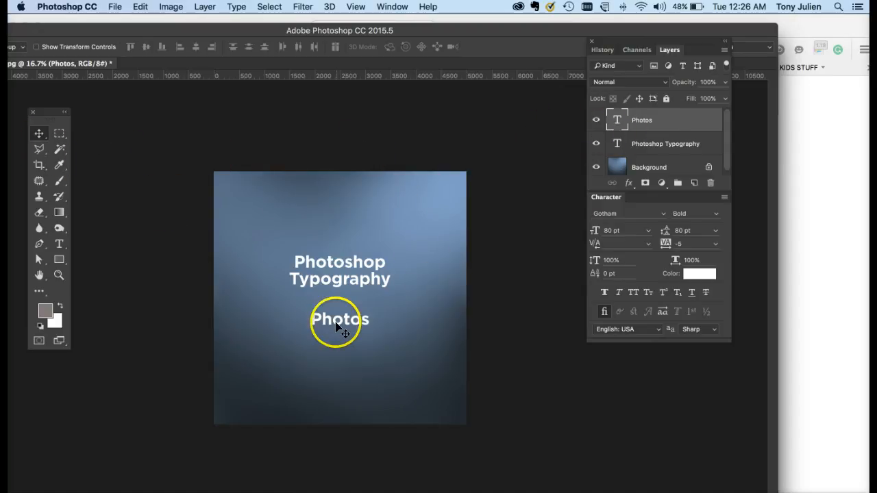
{"action": "left_click_drag", "start_coordinate": [336, 327], "coordinate": [352, 233]}
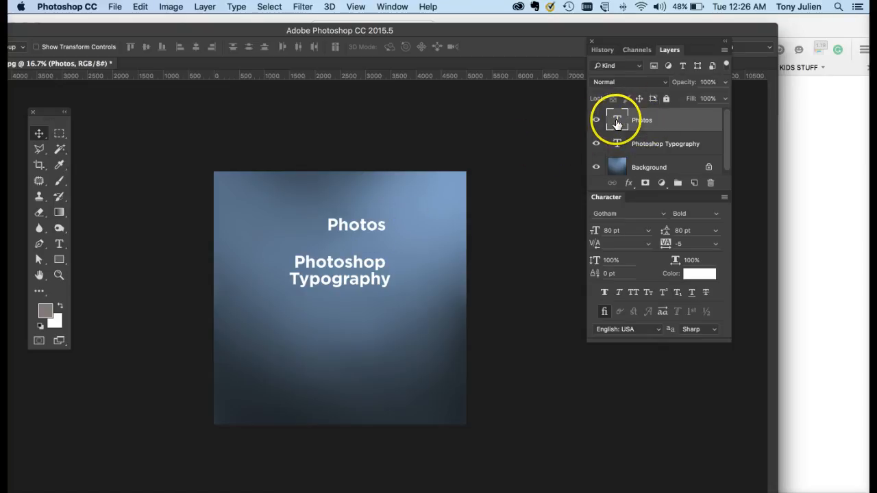
Select the Photos text for editing, try left and centre alignment, and set it to right-aligned
{"action": "double_click", "coordinate": [617, 122]}
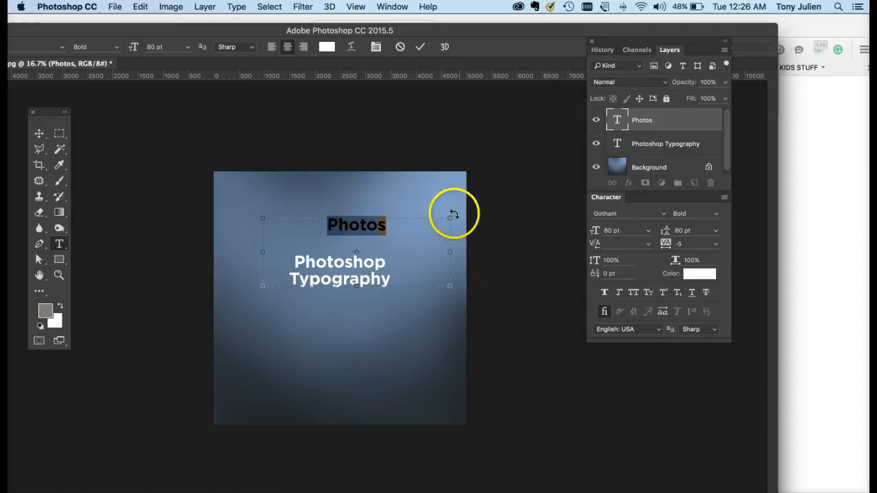
{"action": "double_click", "coordinate": [216, 32]}
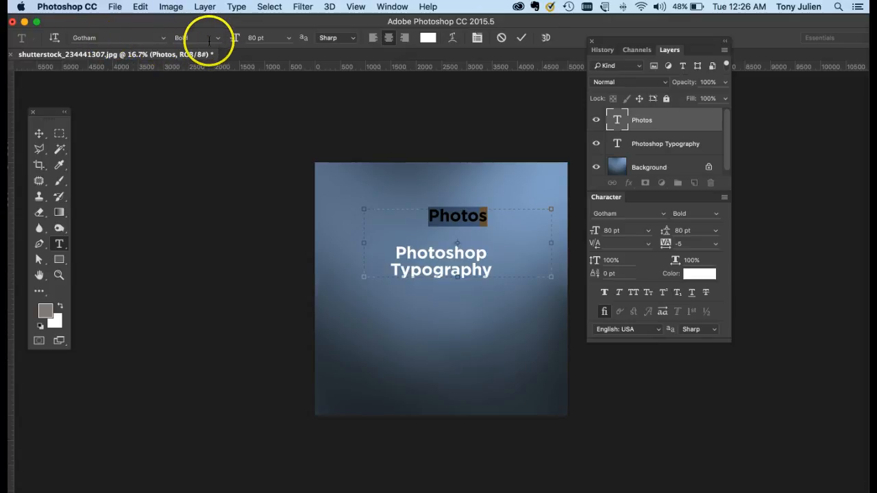
{"action": "left_click", "coordinate": [354, 38]}
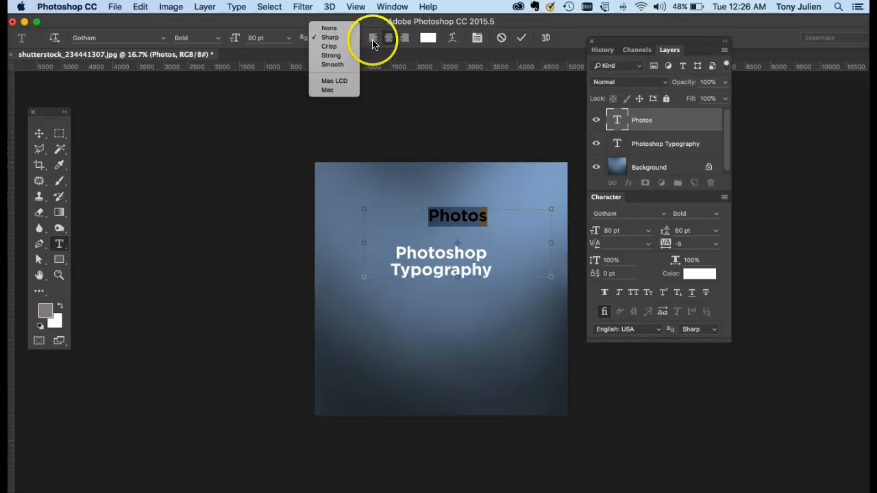
{"action": "left_click", "coordinate": [373, 43]}
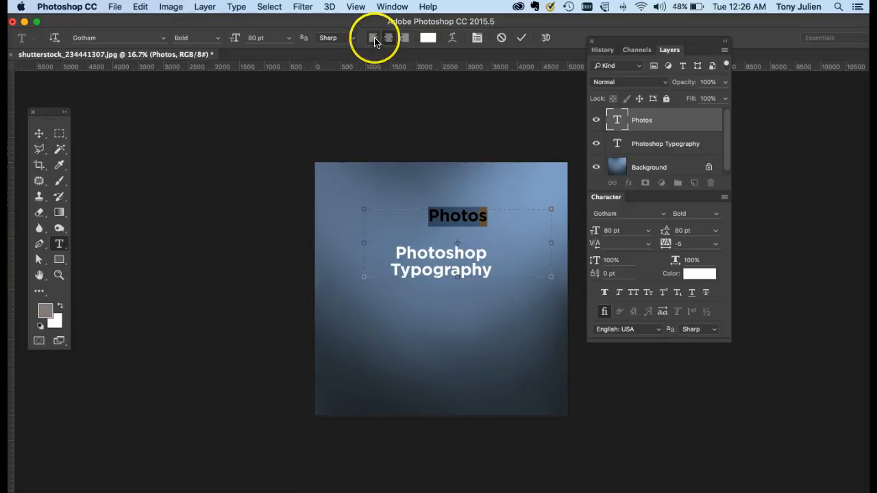
{"action": "left_click", "coordinate": [372, 40]}
{"action": "left_click", "coordinate": [387, 40]}
{"action": "left_click", "coordinate": [404, 40]}
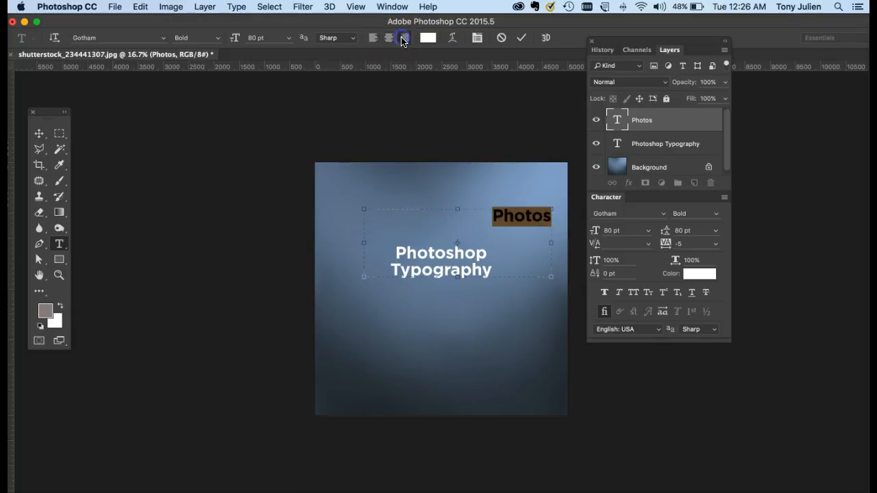
Open the text colour picker for the selected Photos text and try several reds and the near-black 110c0c
{"action": "left_click", "coordinate": [425, 40]}
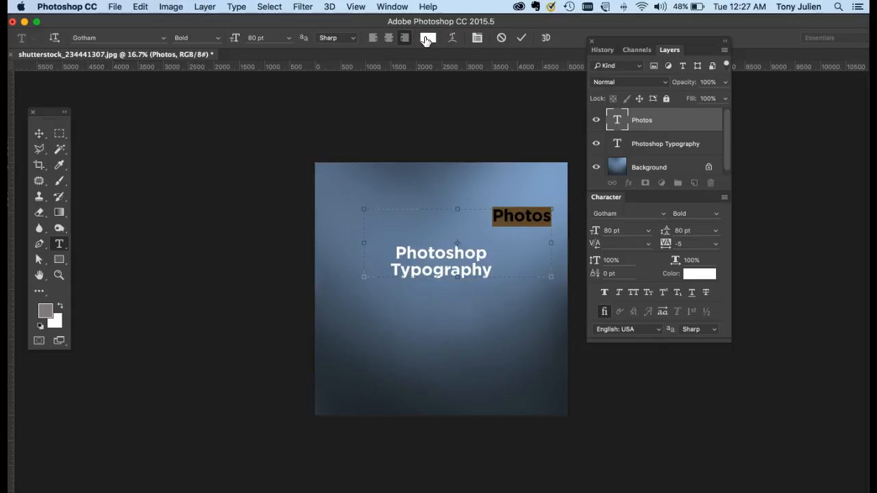
{"action": "left_click", "coordinate": [428, 37]}
{"action": "left_click", "coordinate": [132, 183]}
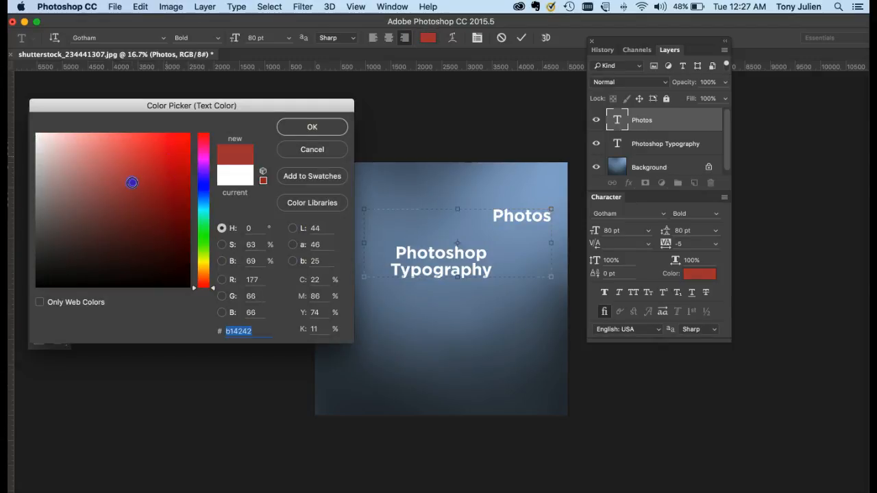
{"action": "left_click", "coordinate": [143, 219]}
{"action": "left_click", "coordinate": [164, 237]}
{"action": "left_click", "coordinate": [176, 176]}
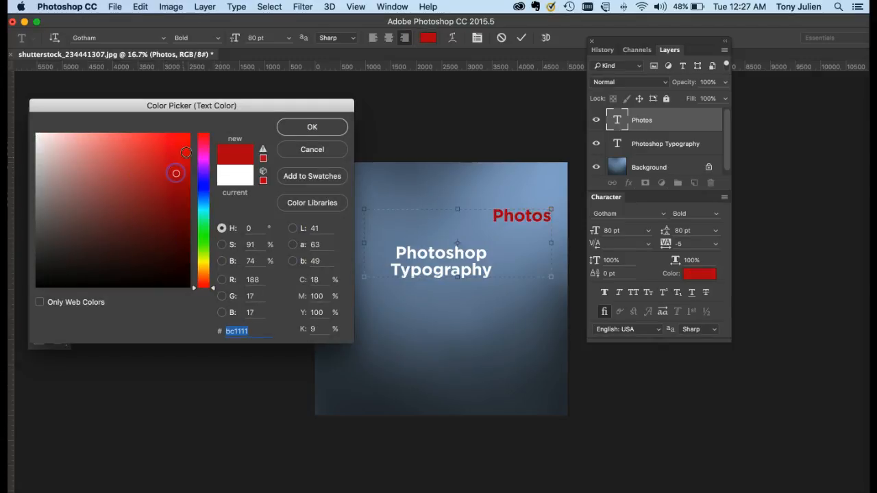
{"action": "left_click", "coordinate": [186, 152]}
{"action": "left_click", "coordinate": [85, 277]}
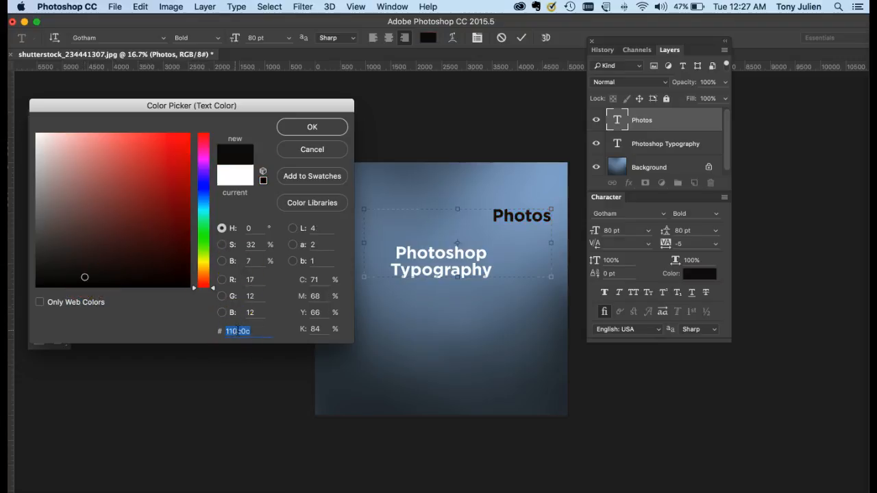
Try the hex colour values ccc, 999 and 333 on the Photos text
{"action": "left_click_drag", "start_coordinate": [239, 331], "coordinate": [250, 329]}
{"action": "type", "text": "ccc"}
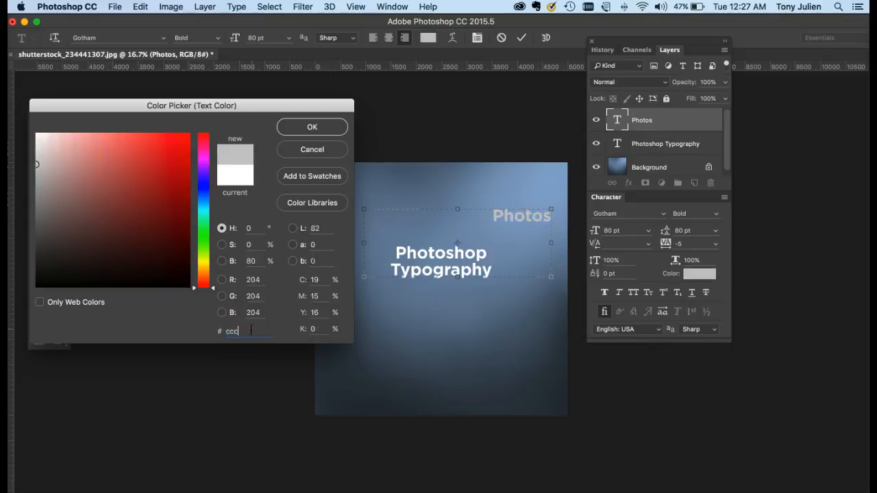
{"action": "left_click_drag", "start_coordinate": [251, 331], "coordinate": [193, 331]}
{"action": "type", "text": "999"}
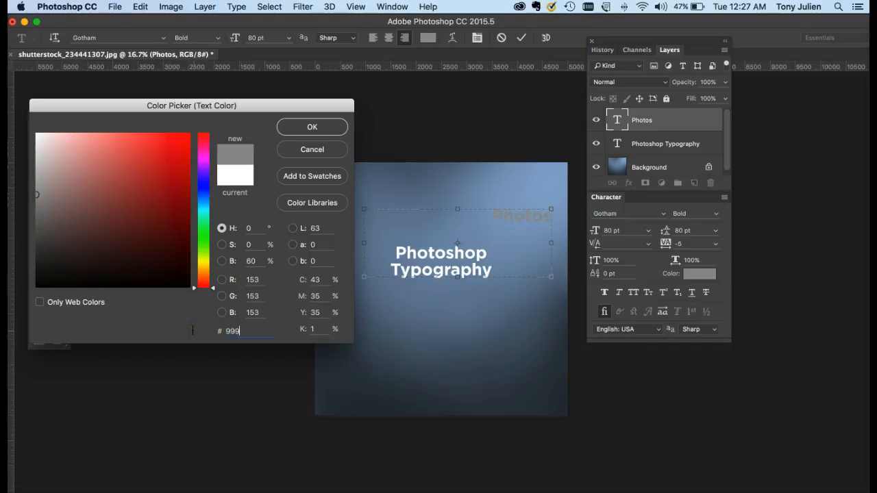
{"action": "mouse_move", "coordinate": [192, 331]}
{"action": "left_mouse_down"}
{"action": "mouse_move", "coordinate": [235, 327]}
{"action": "mouse_move", "coordinate": [204, 329]}
{"action": "left_mouse_up"}
{"action": "type", "text": "33"}
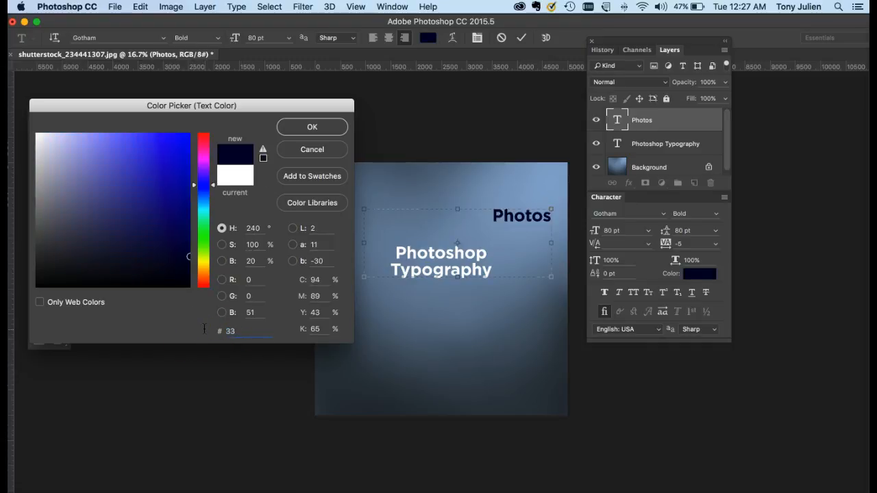
{"action": "type", "text": "3"}
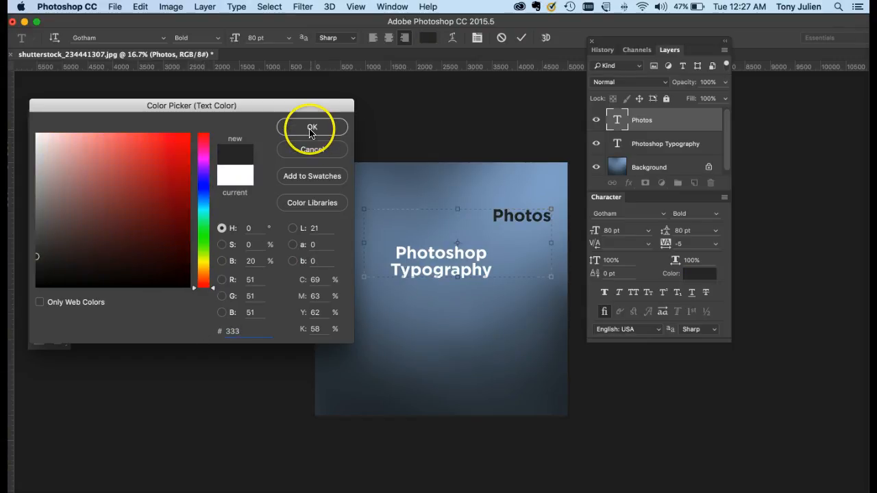
Sample blue-grey 657991 from the background image as the Photos text colour and commit the text edit
{"action": "left_click", "coordinate": [201, 254]}
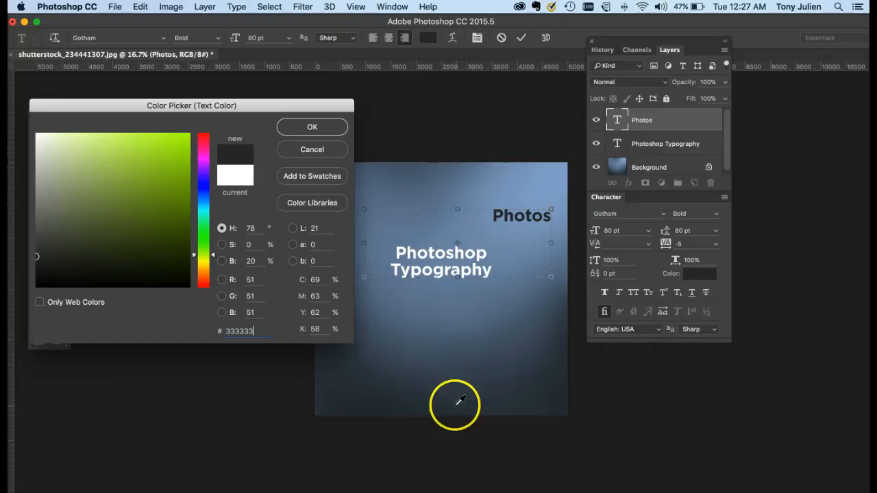
{"action": "left_click", "coordinate": [398, 391]}
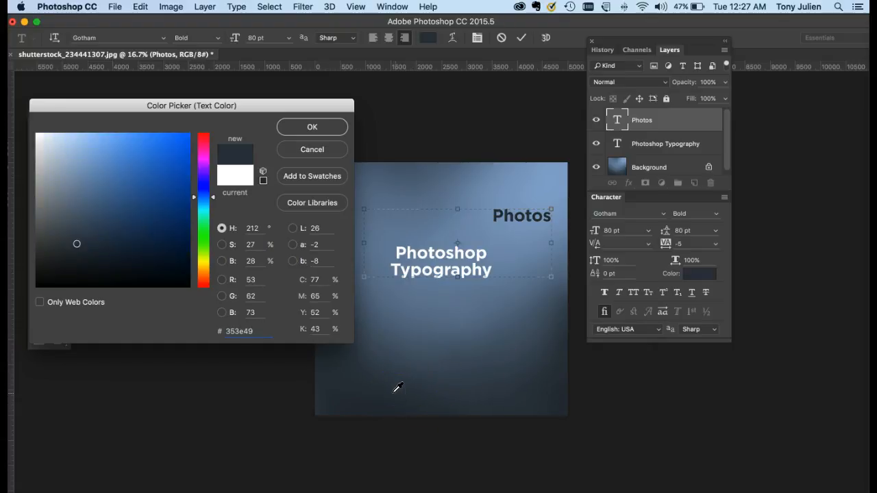
{"action": "left_click_drag", "start_coordinate": [432, 353], "coordinate": [402, 187]}
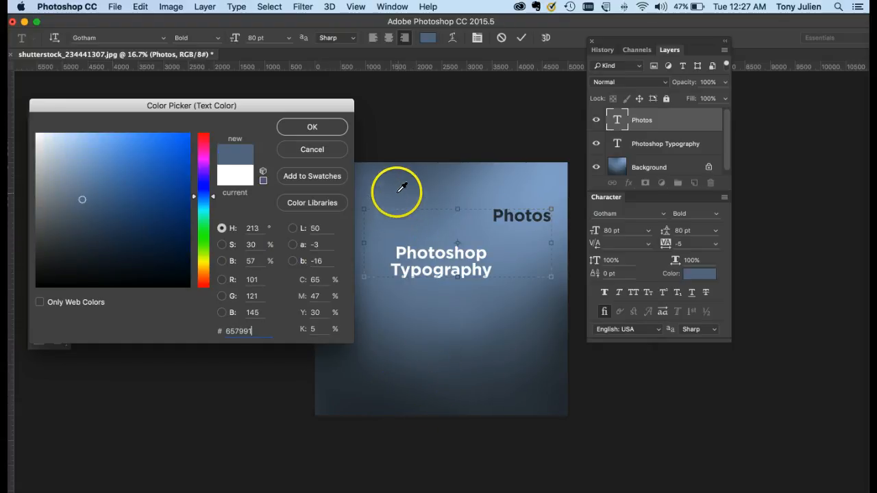
{"action": "left_click", "coordinate": [310, 128]}
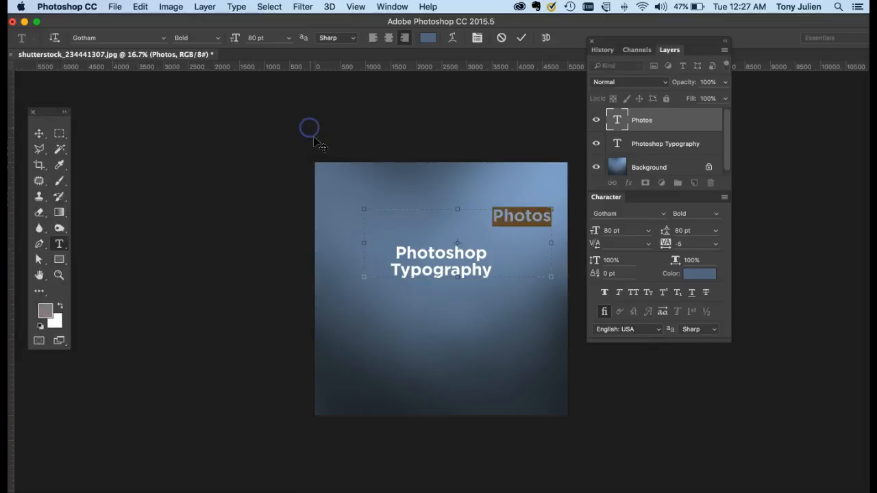
{"action": "left_click", "coordinate": [38, 134]}
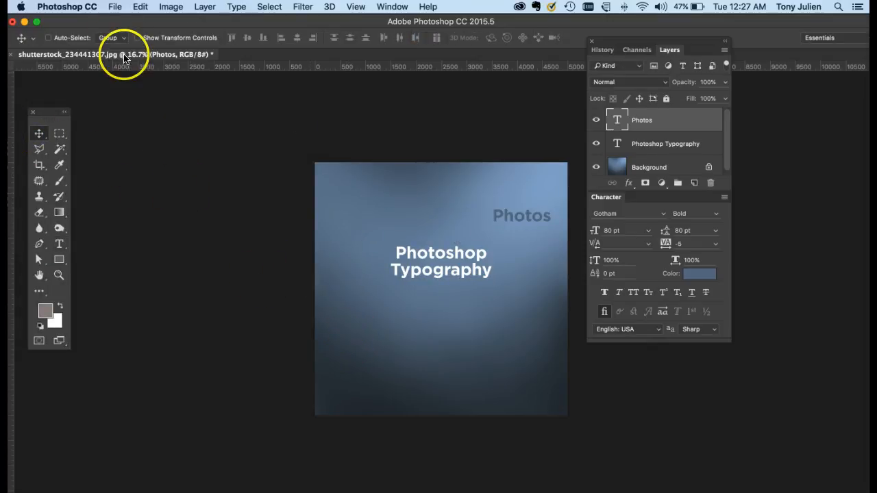
Switch to Finder, collapse the CMST 325 - eResource folder and expand CMST325 - Image Editing inside UMUC
{"action": "left_click", "coordinate": [38, 492]}
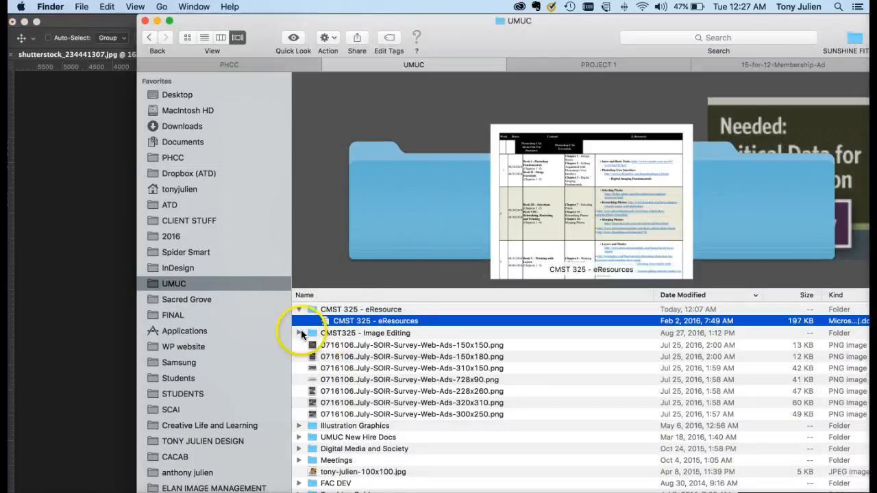
{"action": "left_click", "coordinate": [300, 333]}
{"action": "left_click", "coordinate": [299, 309]}
{"action": "left_click", "coordinate": [299, 322]}
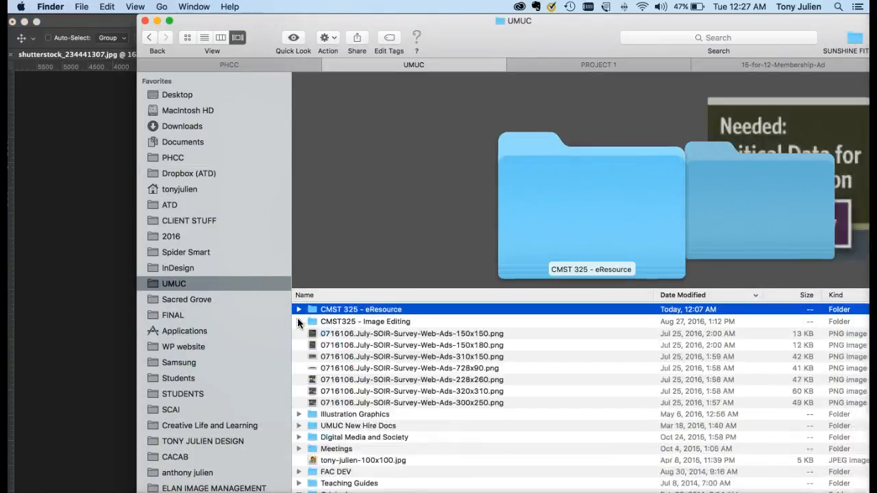
{"action": "left_click", "coordinate": [298, 322]}
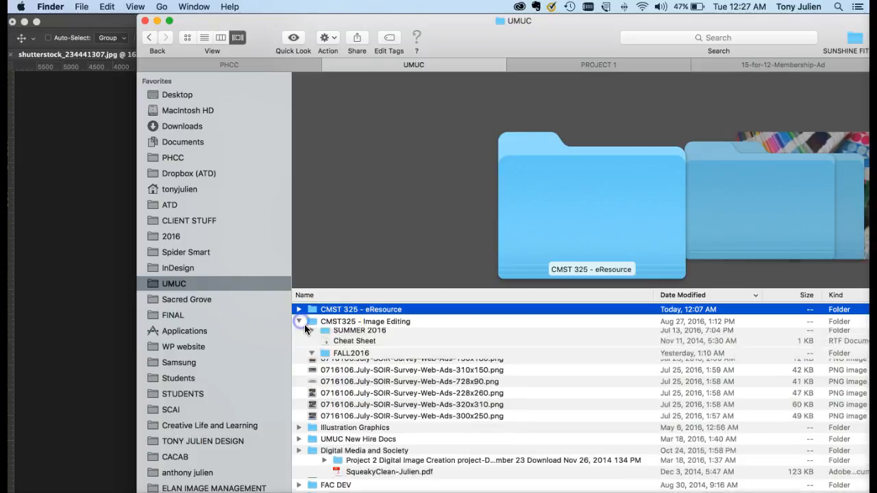
Within FALL2016, collapse the PROJECT 1 folder and expand the week 3 folder
{"action": "left_click", "coordinate": [312, 333]}
{"action": "left_click", "coordinate": [324, 357]}
{"action": "left_click", "coordinate": [325, 346], "text": "alt"}
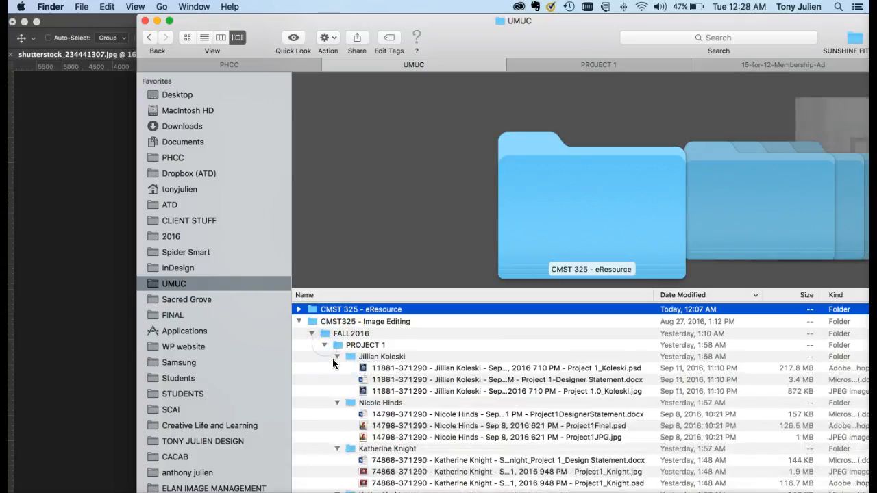
{"action": "left_click", "coordinate": [335, 357]}
{"action": "left_click", "coordinate": [337, 370]}
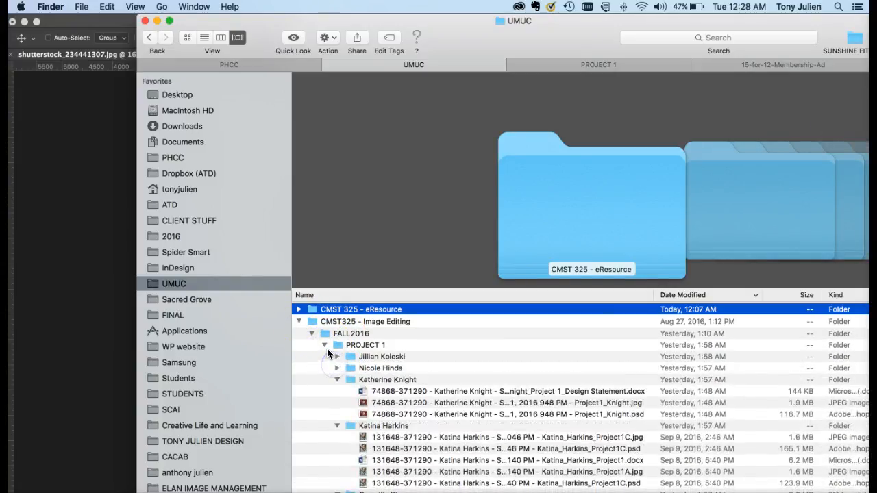
{"action": "left_click", "coordinate": [324, 345]}
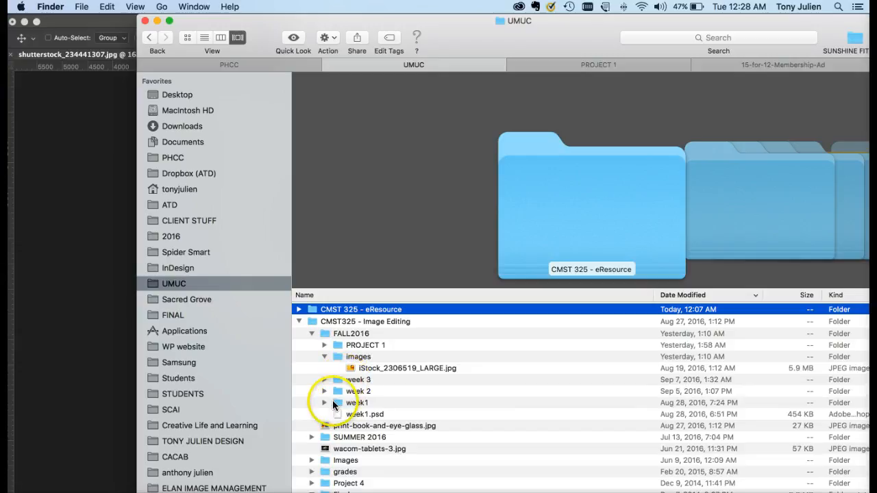
{"action": "left_click", "coordinate": [324, 380]}
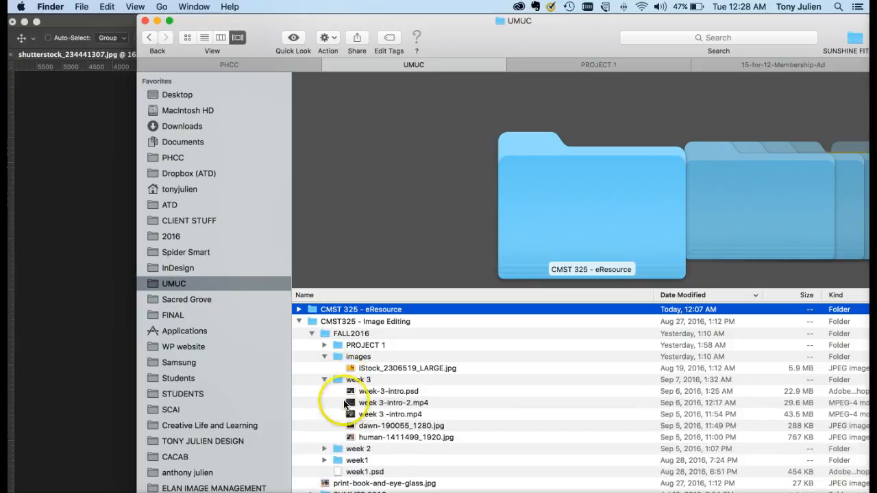
Place human-1411499_1920.jpg from week 3 into the Photoshop document and scale and position it to cover the whole canvas
{"action": "left_click_drag", "start_coordinate": [349, 442], "coordinate": [89, 347]}
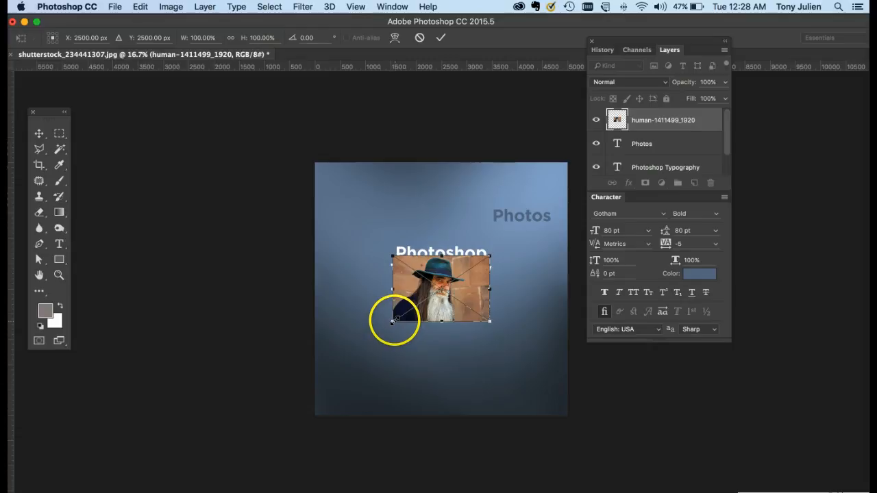
{"action": "left_click_drag", "start_coordinate": [396, 320], "coordinate": [281, 413]}
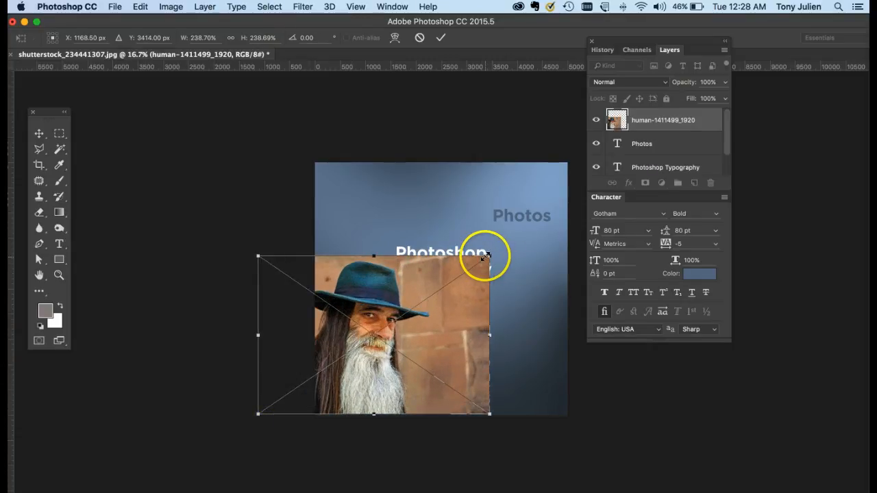
{"action": "left_click_drag", "start_coordinate": [489, 257], "coordinate": [570, 188]}
{"action": "left_click_drag", "start_coordinate": [436, 251], "coordinate": [447, 218]}
{"action": "left_click_drag", "start_coordinate": [585, 381], "coordinate": [636, 433]}
{"action": "key", "text": "Return"}
{"action": "left_click_drag", "start_coordinate": [553, 347], "coordinate": [521, 339]}
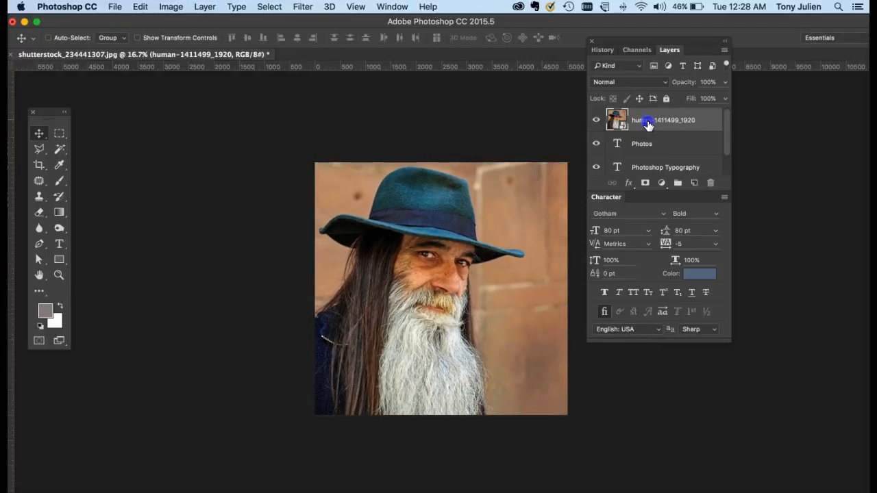
Move the human-1411499_1920 photo layer directly beneath the Photos text layer
{"action": "left_click_drag", "start_coordinate": [642, 120], "coordinate": [651, 147]}
{"action": "left_click", "coordinate": [652, 152]}
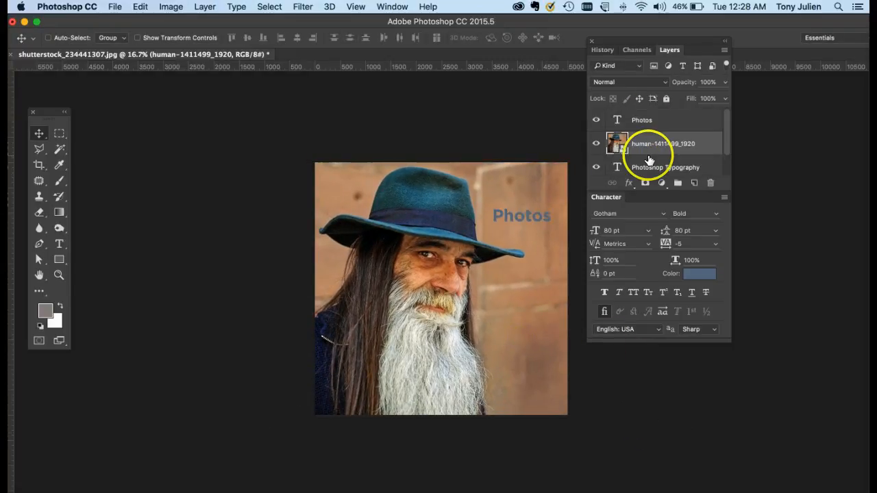
Select the Photos layer's text and enlarge its font size step by step to 165 pt
{"action": "double_click", "coordinate": [617, 122]}
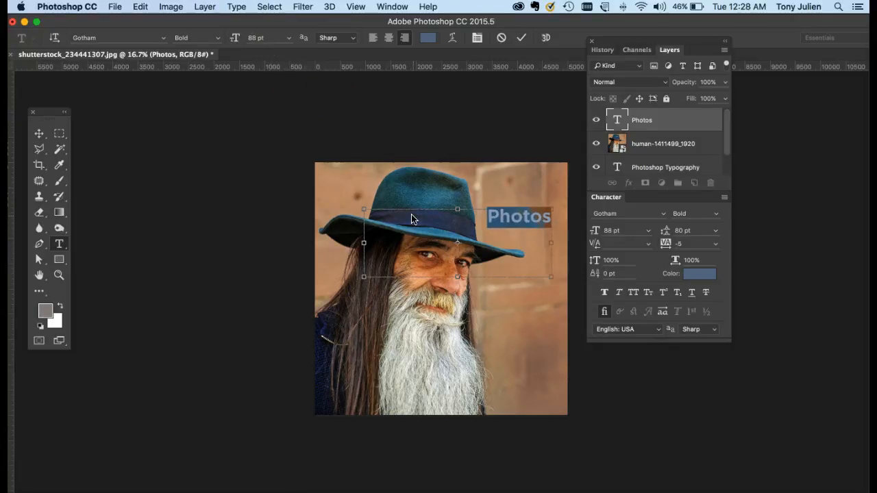
{"action": "key", "text": "super+shift+period"}
{"action": "key", "text": "super+shift+period"}
{"action": "key", "text": "super+shift+period"}
{"action": "key", "text": "super+shift+period"}
{"action": "key", "text": "super+shift+period"}
{"action": "key", "text": "super+shift+period"}
{"action": "key", "text": "super+shift+period"}
{"action": "key", "text": "super+shift+period"}
{"action": "key", "text": "super+shift+period"}
{"action": "key", "text": "super+shift+period"}
{"action": "key", "text": "super+shift+period"}
{"action": "key", "text": "super+shift+period"}
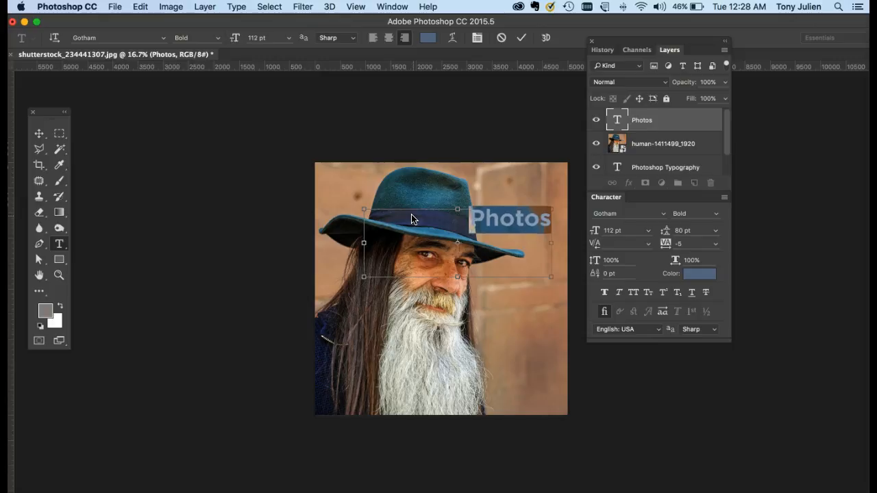
{"action": "key", "text": "super+shift+period"}
{"action": "key", "text": "super+shift+period"}
{"action": "key", "text": "super+shift+period"}
{"action": "key", "text": "super+shift+period"}
{"action": "key", "text": "super+shift+period"}
{"action": "key", "text": "super+shift+period"}
{"action": "key", "text": "super+shift+period"}
{"action": "key", "text": "super+shift+period"}
{"action": "key", "text": "super+shift+period"}
{"action": "key", "text": "super+shift+period"}
{"action": "key", "text": "super+shift+period"}
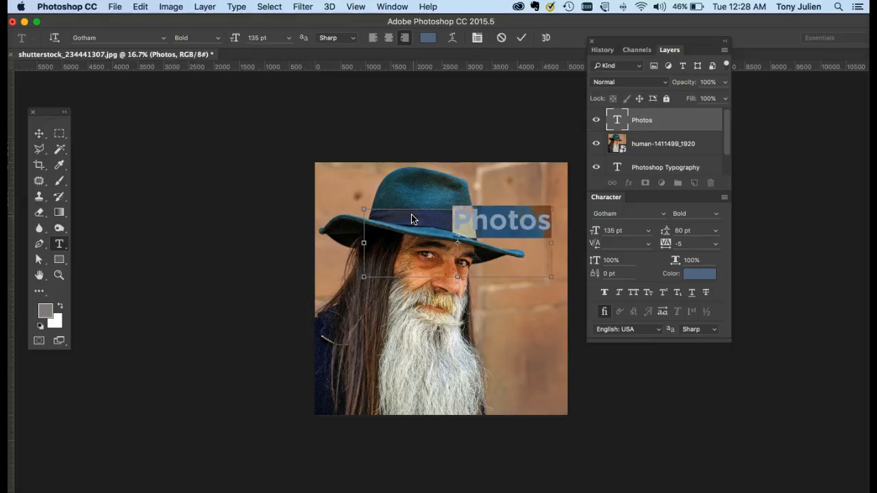
{"action": "key", "text": "super+shift+period"}
{"action": "key", "text": "super+shift+period"}
{"action": "key", "text": "super+shift+period"}
{"action": "key", "text": "super+shift+period"}
{"action": "key", "text": "super+shift+period"}
{"action": "key", "text": "super+shift+period"}
{"action": "key", "text": "super+shift+period"}
{"action": "key", "text": "super+shift+period"}
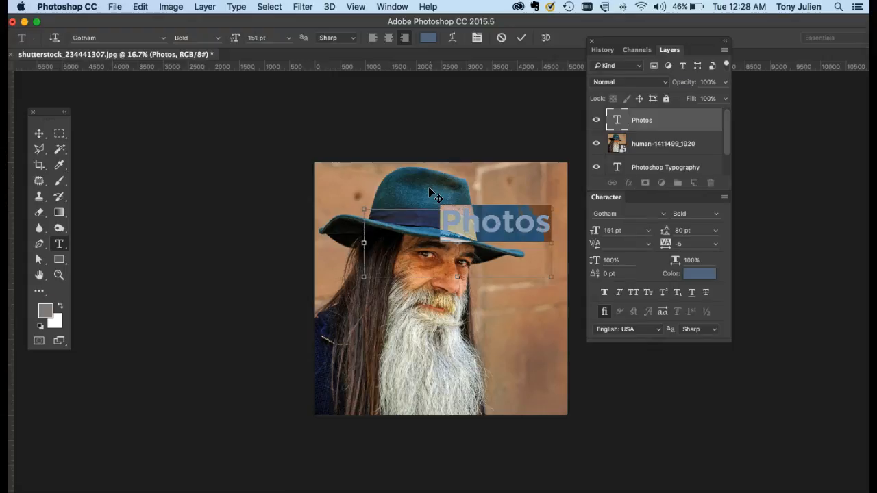
{"action": "key", "text": "super+shift+period"}
{"action": "key", "text": "super+shift+period"}
{"action": "key", "text": "super+shift+period"}
{"action": "key", "text": "super+shift+period"}
{"action": "key", "text": "super+shift+period"}
{"action": "key", "text": "super+shift+period"}
{"action": "key", "text": "super+shift+period"}
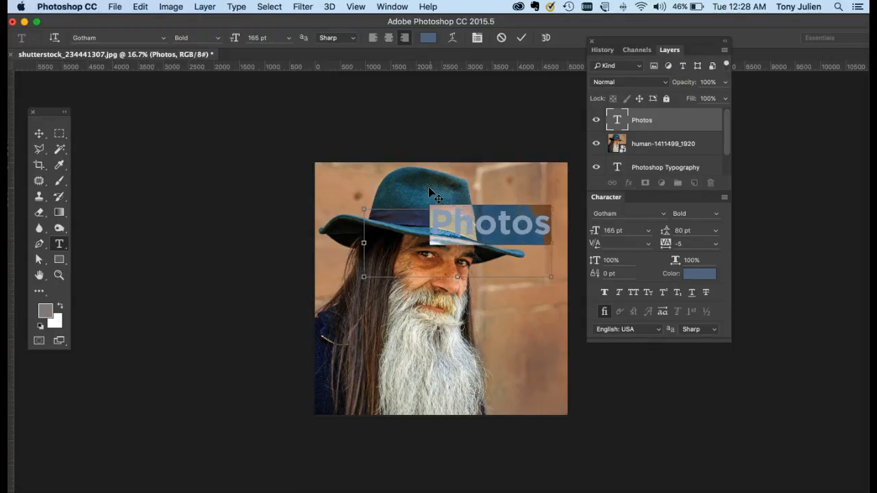
Reduce the selected Photos text step by step to a font size of 119 pt
{"action": "key", "text": "super+shift+comma"}
{"action": "key", "text": "super+shift+comma"}
{"action": "key", "text": "super+shift+comma"}
{"action": "key", "text": "super+shift+comma"}
{"action": "key", "text": "super+shift+comma"}
{"action": "key", "text": "super+shift+comma"}
{"action": "key", "text": "super+shift+comma"}
{"action": "key", "text": "super+shift+comma"}
{"action": "key", "text": "super+shift+comma"}
{"action": "key", "text": "super+shift+comma"}
{"action": "key", "text": "super+shift+comma"}
{"action": "key", "text": "super+shift+comma"}
{"action": "key", "text": "super+shift+comma"}
{"action": "key", "text": "super+shift+comma"}
{"action": "key", "text": "super+shift+comma"}
{"action": "key", "text": "super+shift+comma"}
{"action": "key", "text": "super+shift+comma"}
{"action": "key", "text": "super+shift+comma"}
{"action": "key", "text": "super+shift+comma"}
{"action": "key", "text": "super+shift+comma"}
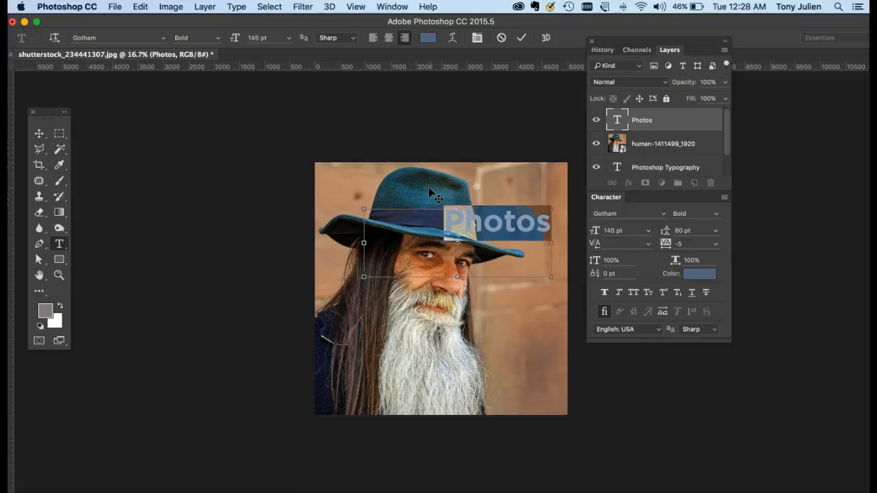
{"action": "key", "text": "super+shift+comma"}
{"action": "key", "text": "super+shift+comma"}
{"action": "key", "text": "super+shift+comma"}
{"action": "key", "text": "super+shift+comma"}
{"action": "key", "text": "super+shift+comma"}
{"action": "key", "text": "super+shift+comma"}
{"action": "key", "text": "super+shift+comma"}
{"action": "key", "text": "super+shift+comma"}
{"action": "key", "text": "super+shift+comma"}
{"action": "key", "text": "super+shift+comma"}
{"action": "key", "text": "super+shift+comma"}
{"action": "key", "text": "super+shift+comma"}
{"action": "key", "text": "super+shift+comma"}
{"action": "key", "text": "super+shift+comma"}
{"action": "key", "text": "super+shift+comma"}
{"action": "key", "text": "super+shift+comma"}
{"action": "key", "text": "super+shift+comma"}
{"action": "key", "text": "super+shift+comma"}
{"action": "key", "text": "super+shift+comma"}
{"action": "key", "text": "super+shift+comma"}
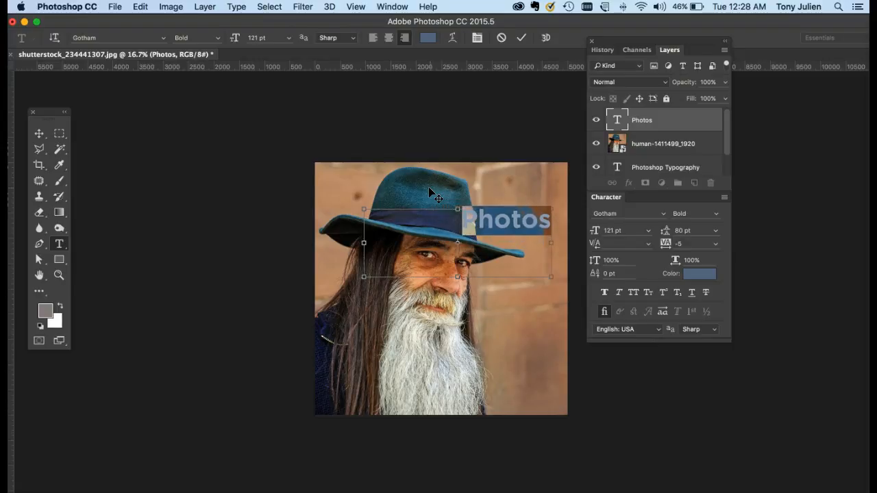
{"action": "key", "text": "super+shift+comma"}
{"action": "key", "text": "super+shift+comma"}
{"action": "key", "text": "super+shift+comma"}
{"action": "key", "text": "super+shift+comma"}
{"action": "key", "text": "super+shift+comma"}
{"action": "key", "text": "super+shift+comma"}
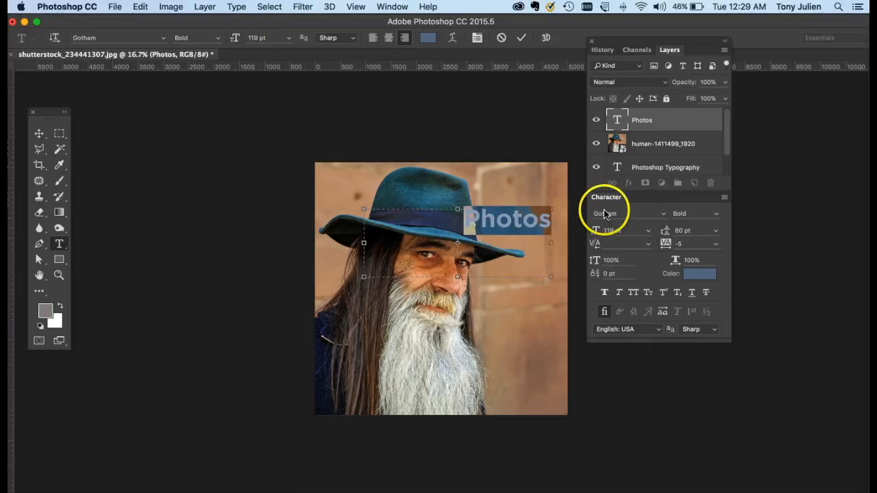
Detach the Character panel, close and reopen it, and place it floating beneath the Layers panel
{"action": "left_click_drag", "start_coordinate": [636, 198], "coordinate": [628, 365]}
{"action": "left_click", "coordinate": [577, 363]}
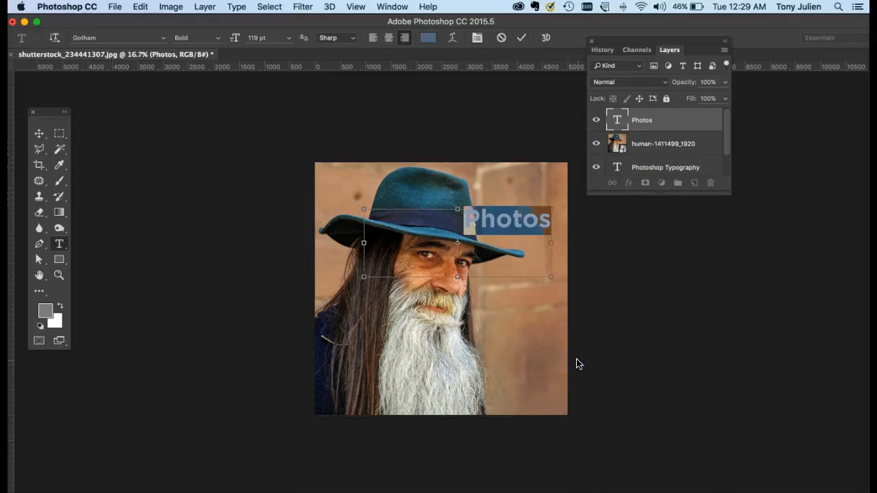
{"action": "key", "text": "super+t"}
{"action": "left_click_drag", "start_coordinate": [594, 364], "coordinate": [611, 224]}
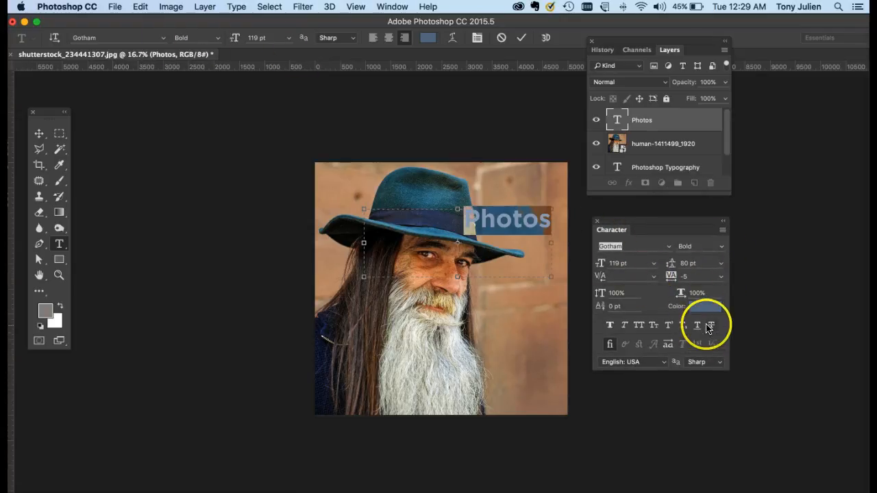
Apply All Caps to the selected Photos text
{"action": "left_click", "coordinate": [721, 232]}
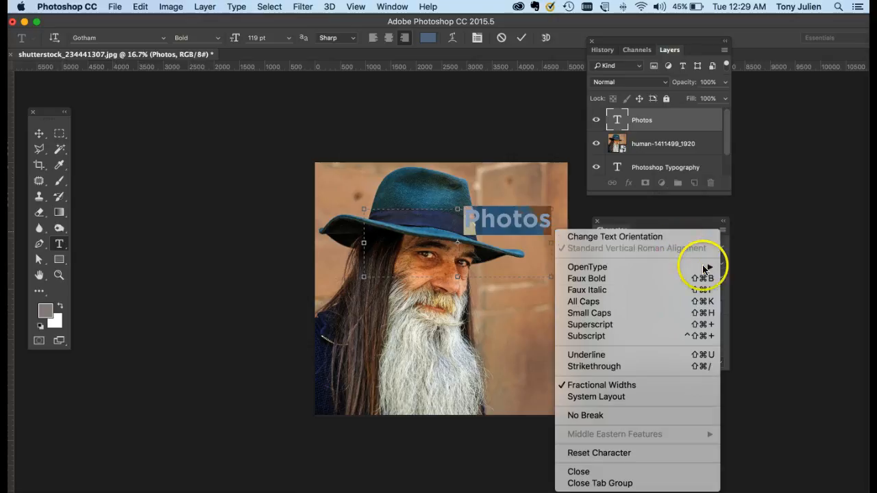
{"action": "left_click", "coordinate": [609, 301]}
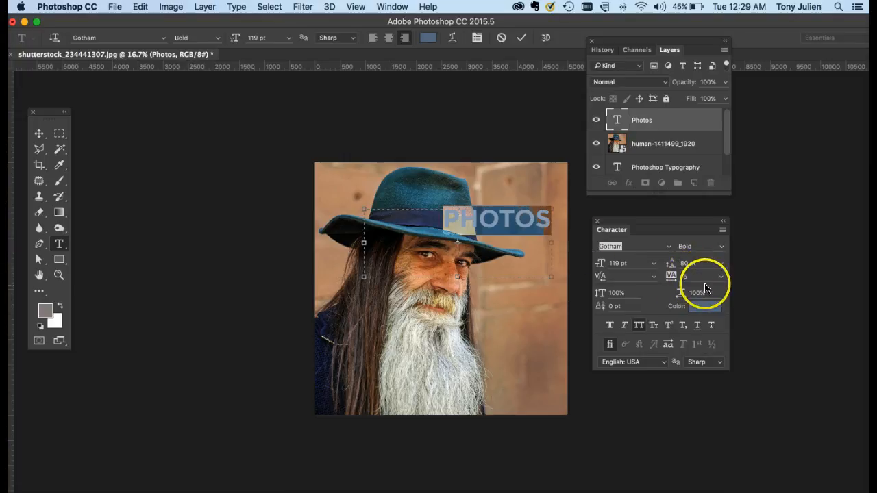
Reselect the whole word PHOTOS and set its tracking to 100 and finally to 456
{"action": "left_click", "coordinate": [468, 221]}
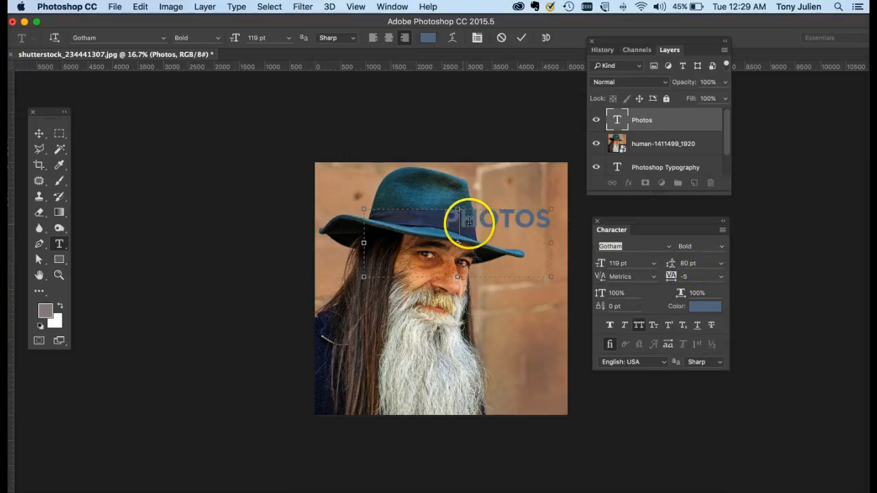
{"action": "double_click", "coordinate": [535, 218]}
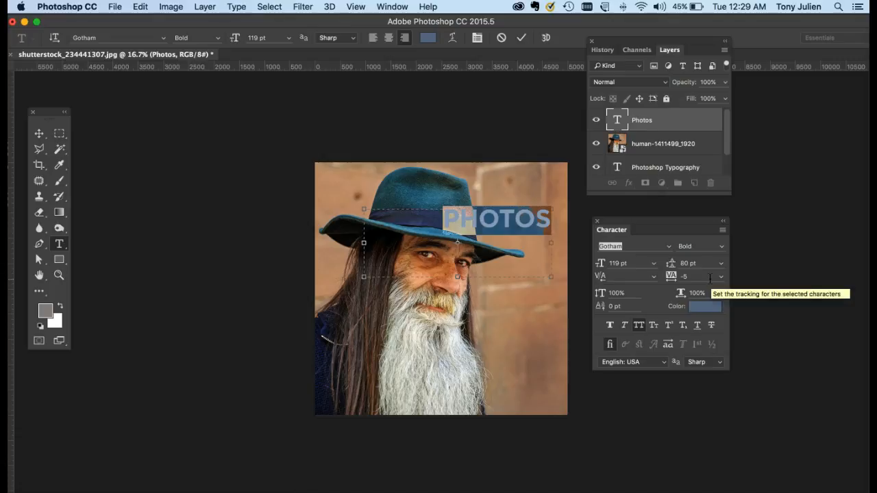
{"action": "left_click", "coordinate": [517, 215]}
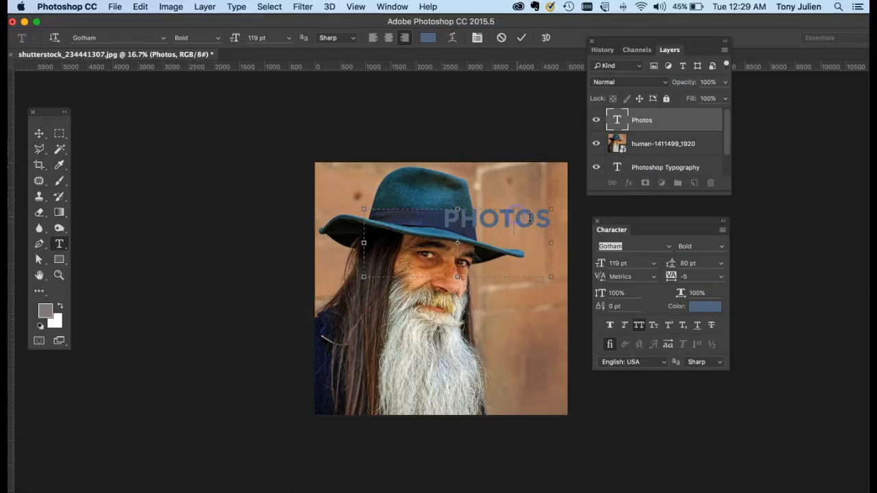
{"action": "double_click", "coordinate": [521, 218]}
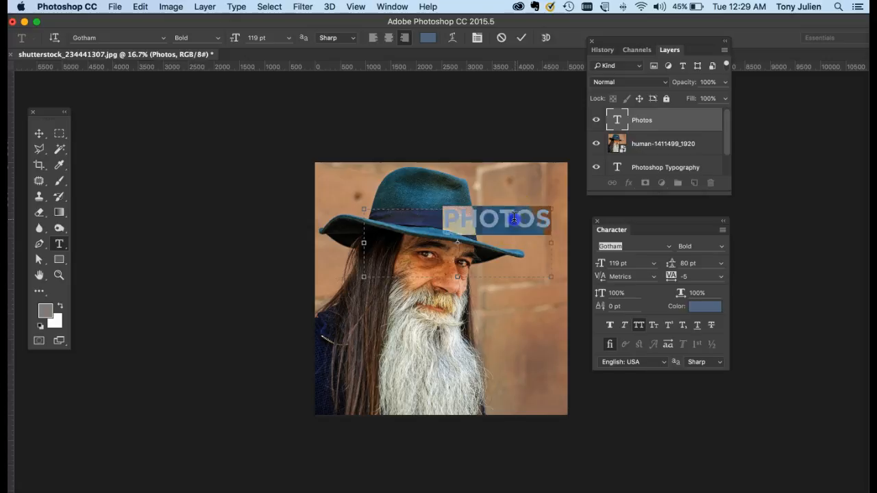
{"action": "left_click", "coordinate": [671, 277]}
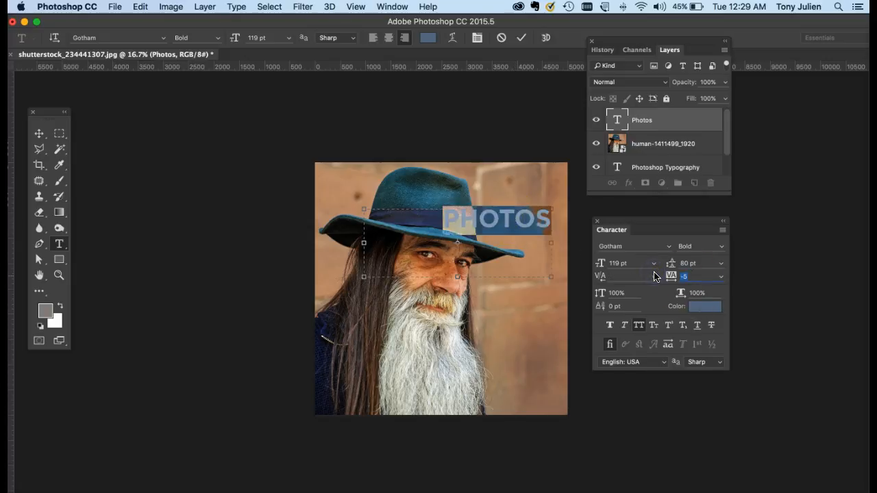
{"action": "type", "text": "100"}
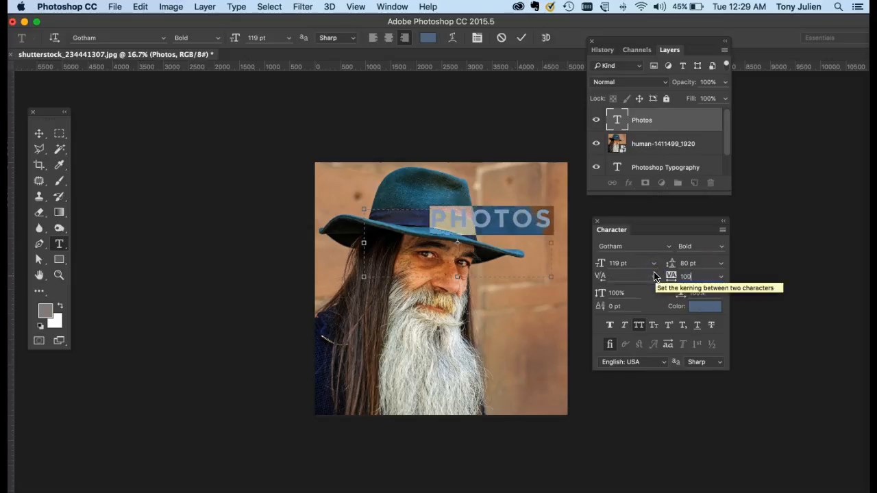
{"action": "left_click", "coordinate": [660, 276]}
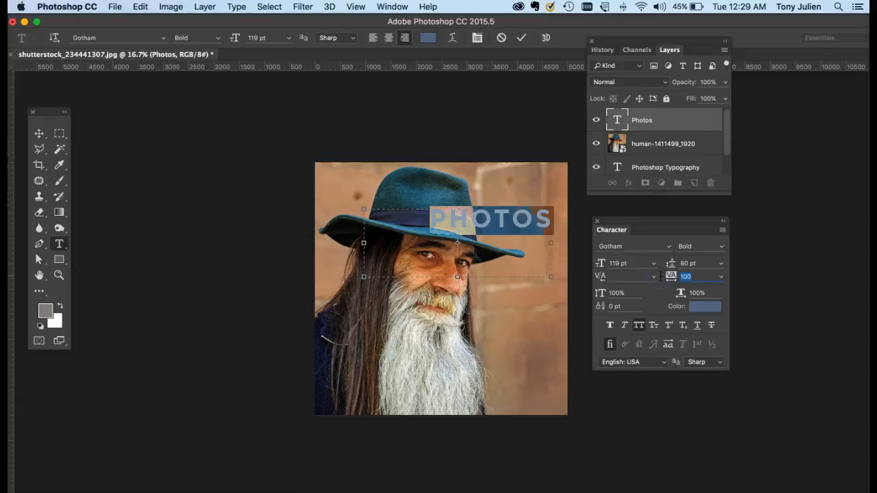
{"action": "type", "text": "450"}
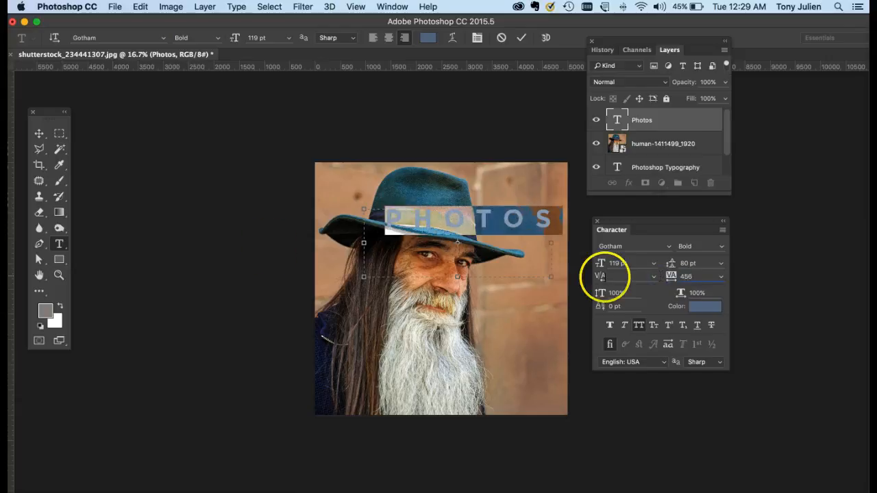
Move the PHOTOS text down over the lower part of the man's beard
{"action": "left_click", "coordinate": [39, 133]}
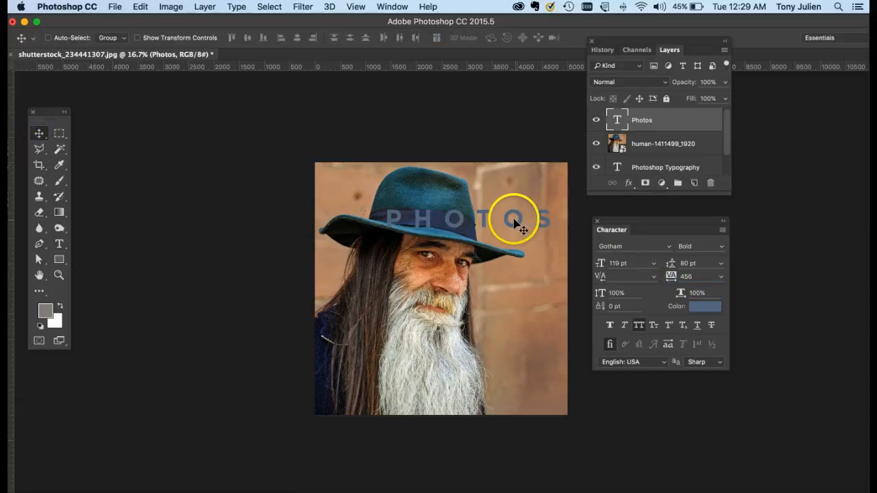
{"action": "left_click_drag", "start_coordinate": [515, 222], "coordinate": [488, 382]}
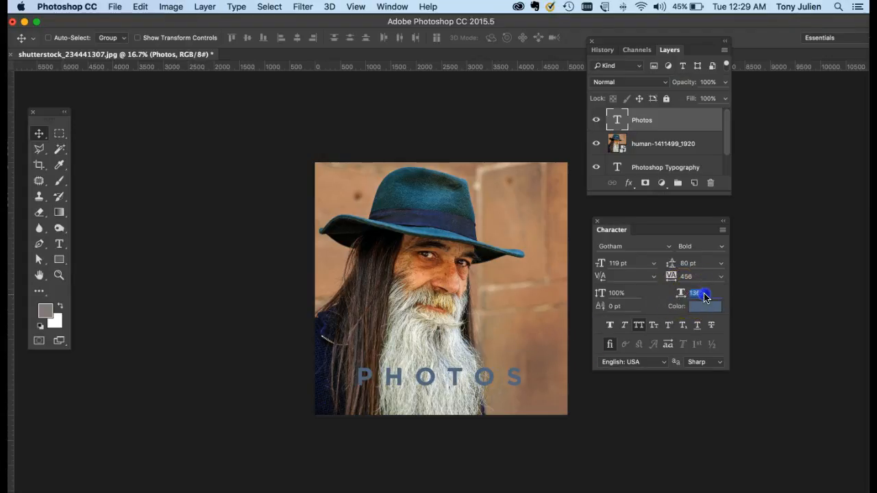
Try a horizontal scale of 141% on the PHOTOS text and undo it
{"action": "left_click_drag", "start_coordinate": [707, 298], "coordinate": [707, 298]}
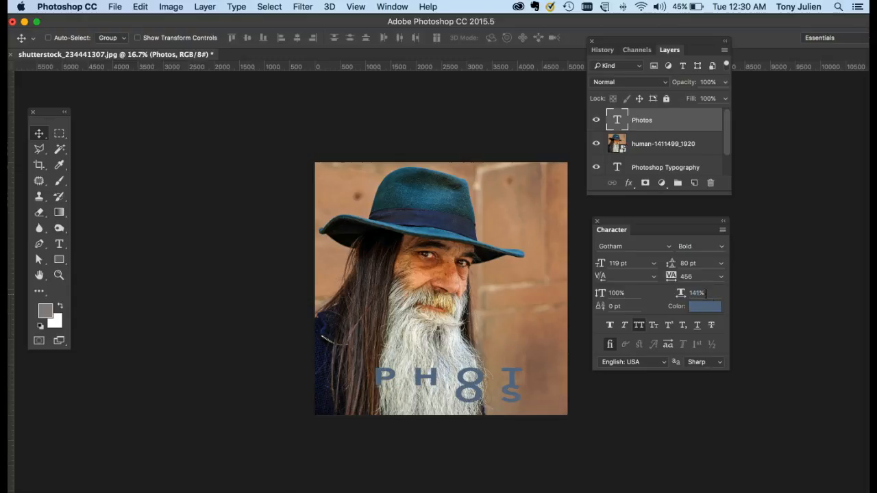
{"action": "key", "text": "super+z"}
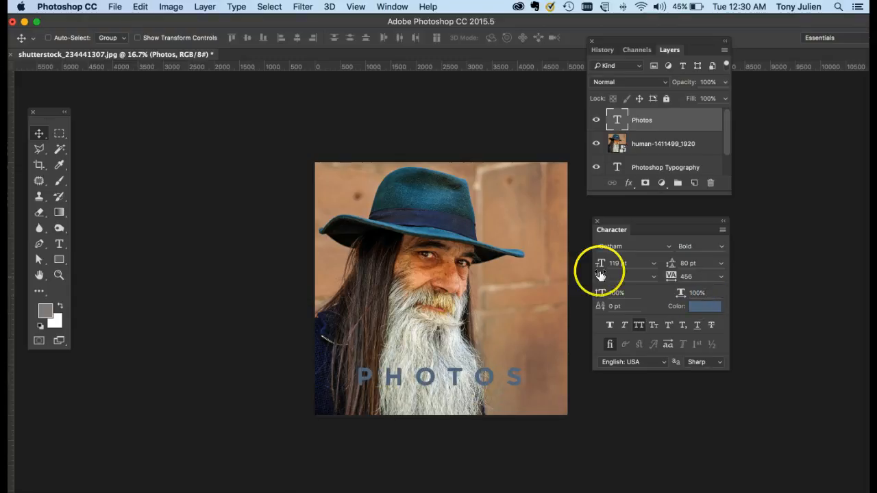
Search the Monospace-filtered fonts for "extended" and close the font list without choosing a font
{"action": "left_click", "coordinate": [669, 247]}
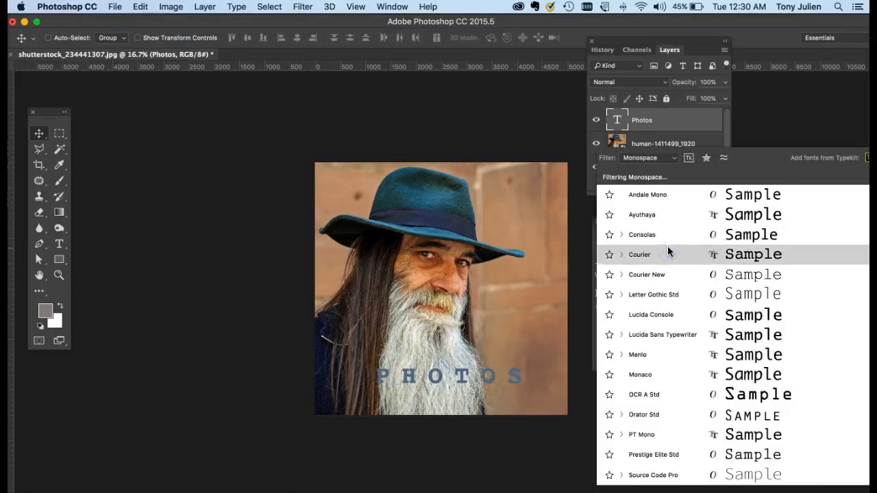
{"action": "left_click", "coordinate": [546, 252]}
{"action": "type", "text": "extended"}
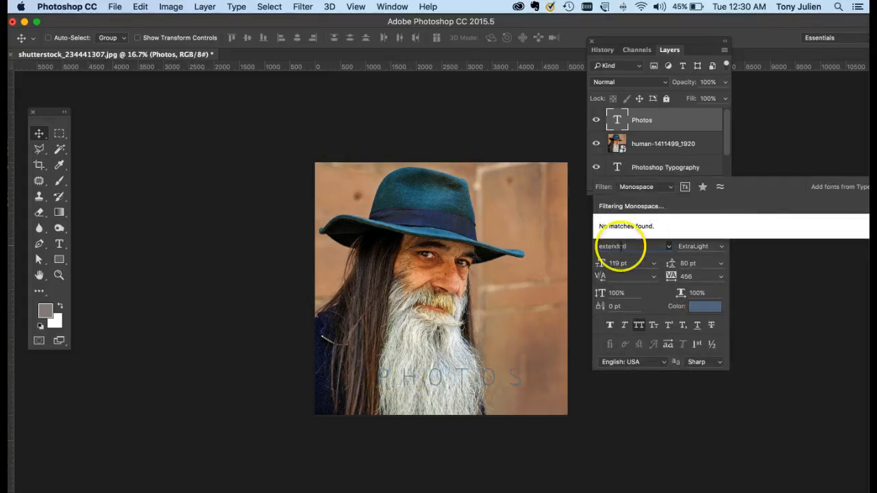
{"action": "left_click", "coordinate": [631, 248]}
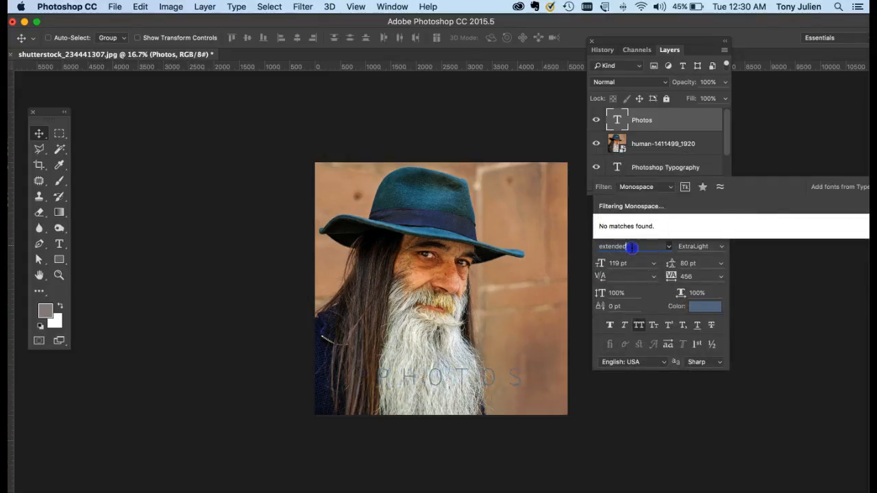
{"action": "left_click", "coordinate": [668, 246]}
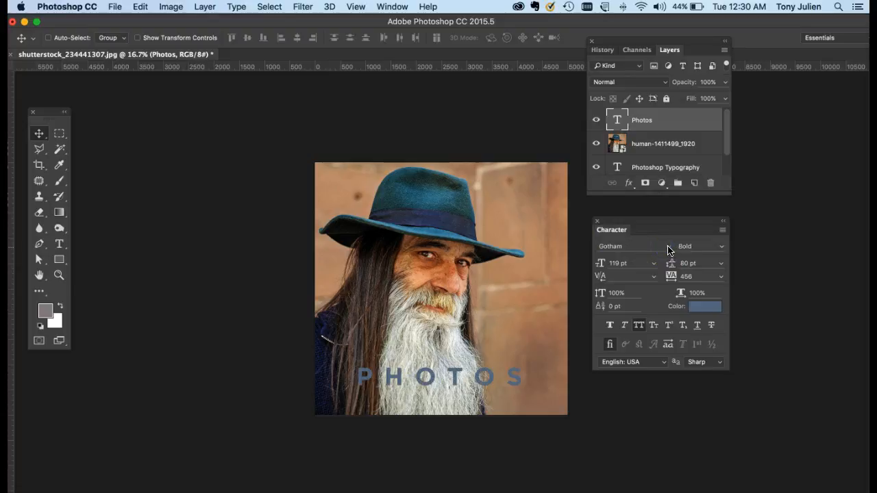
Apply Courier to the PHOTOS text while searching the Monospace-filtered fonts for "univer"
{"action": "left_click", "coordinate": [667, 248]}
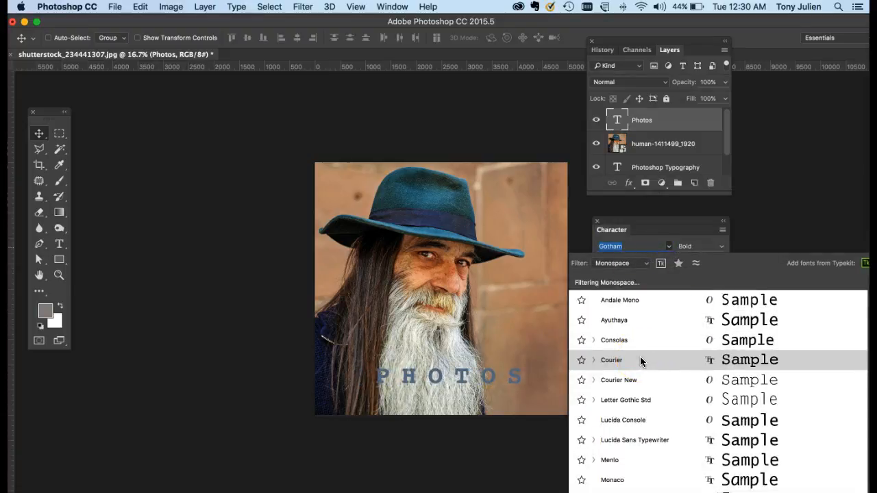
{"action": "left_click", "coordinate": [620, 245]}
{"action": "type", "text": "univers"}
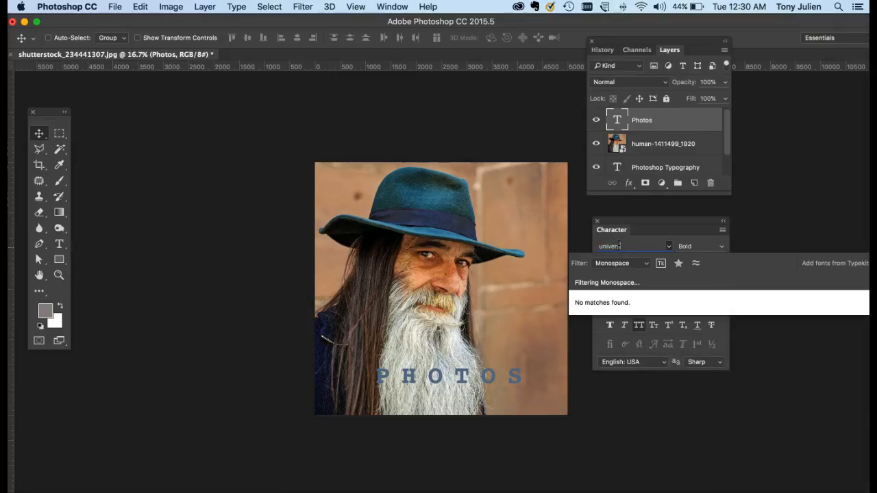
{"action": "key", "text": "Escape"}
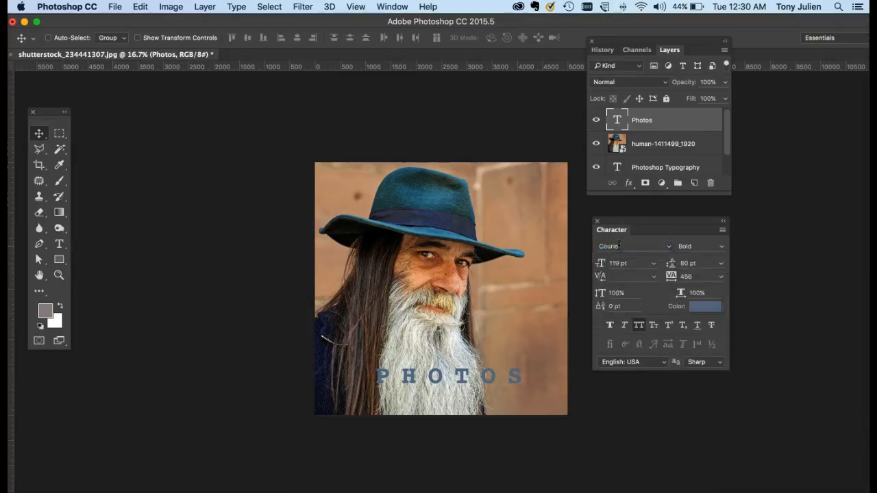
Select the PHOTOS text and browse the Monospace-filtered fonts without choosing one
{"action": "left_click", "coordinate": [668, 246]}
{"action": "left_click", "coordinate": [129, 39]}
{"action": "double_click", "coordinate": [620, 122]}
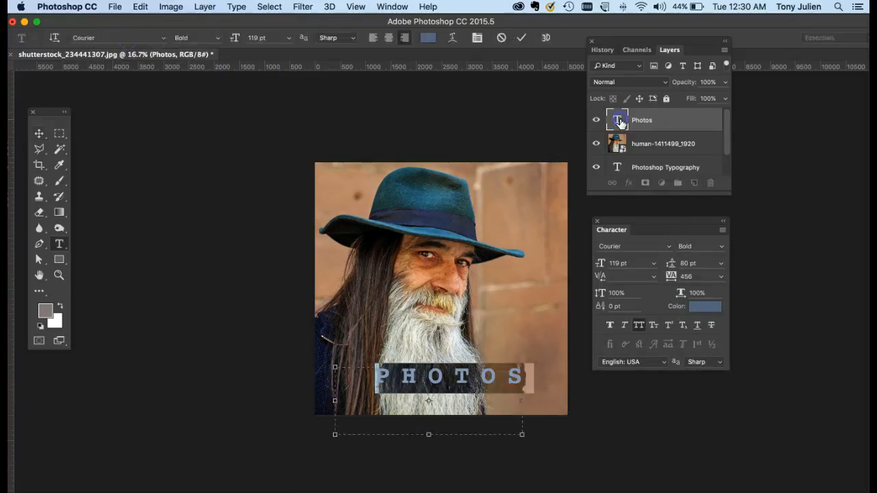
{"action": "left_click", "coordinate": [668, 246]}
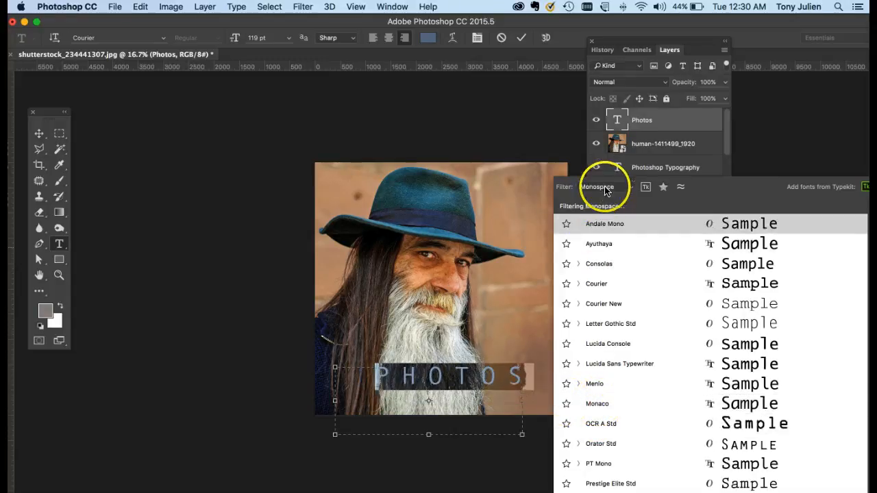
{"action": "left_click", "coordinate": [516, 185]}
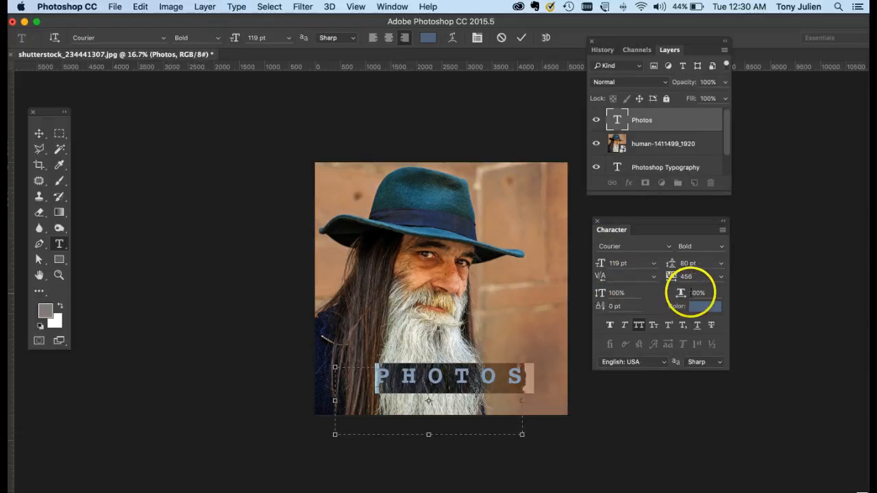
{"action": "left_click", "coordinate": [640, 248]}
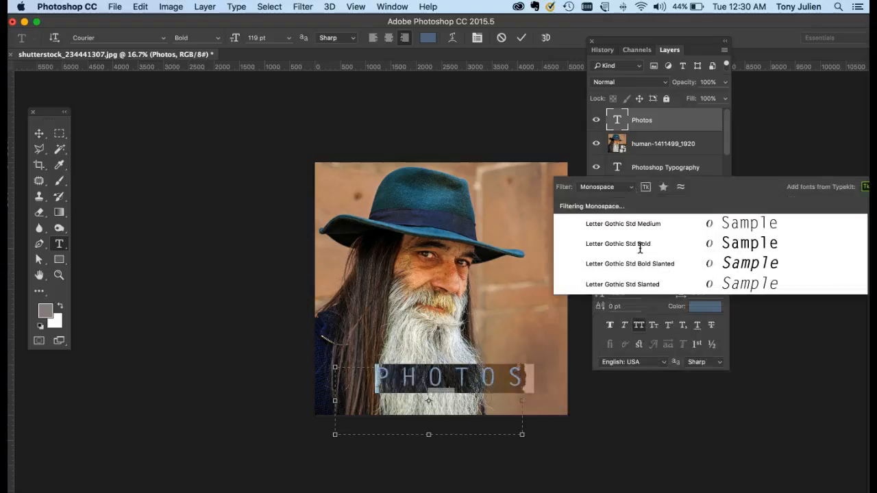
{"action": "left_click", "coordinate": [503, 192]}
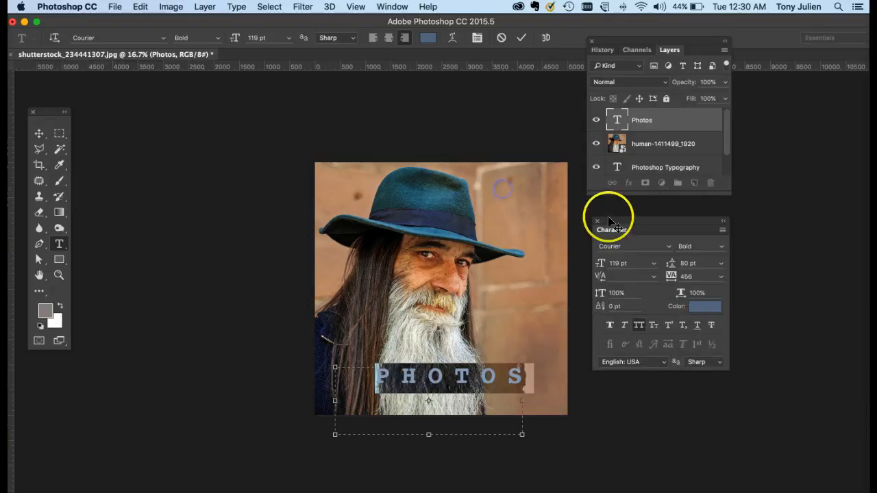
Try to apply Gotham to the PHOTOS text by entering the font name with the Monospace filter active
{"action": "type", "text": "gil"}
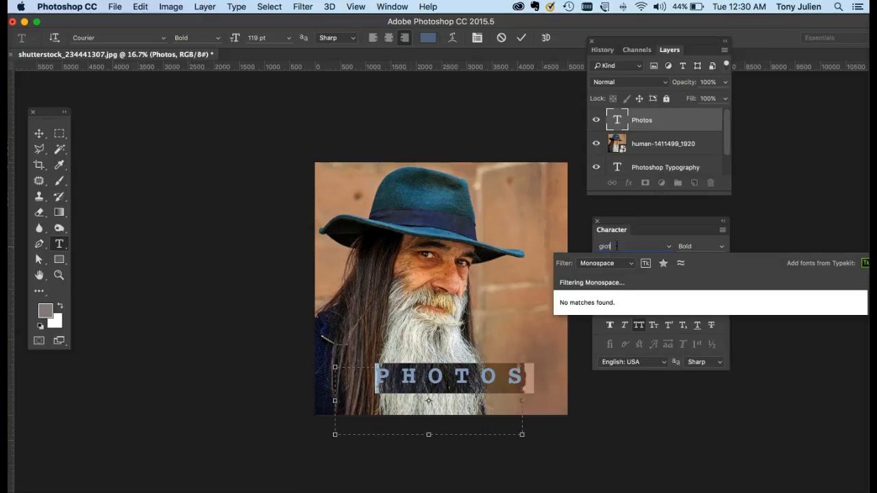
{"action": "type", "text": "otham"}
{"action": "key", "text": "Return"}
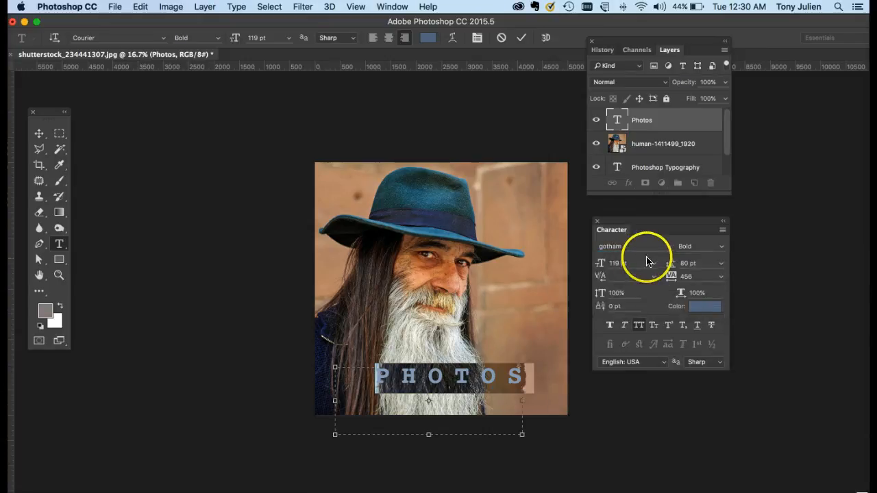
{"action": "key", "text": "BackSpace"}
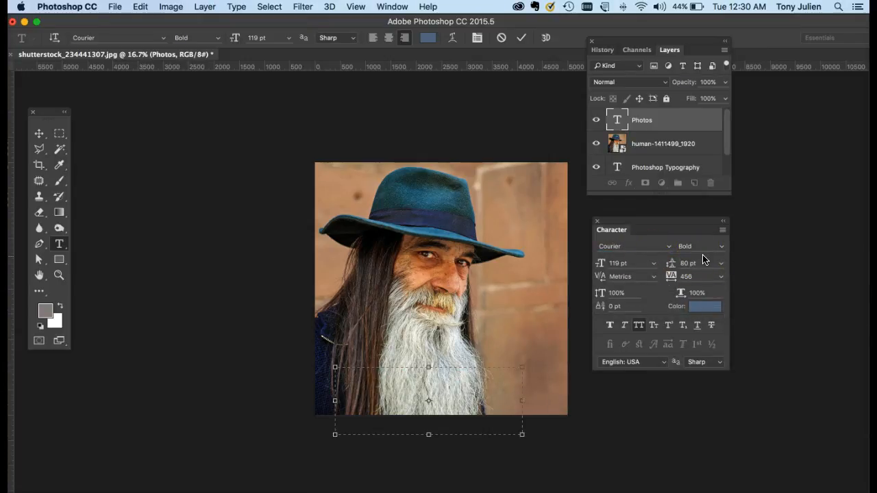
Search the fonts for "gotham", set the class filter to All Classes and choose Gotham Black Regular
{"action": "left_click", "coordinate": [90, 38]}
{"action": "type", "text": "gothi"}
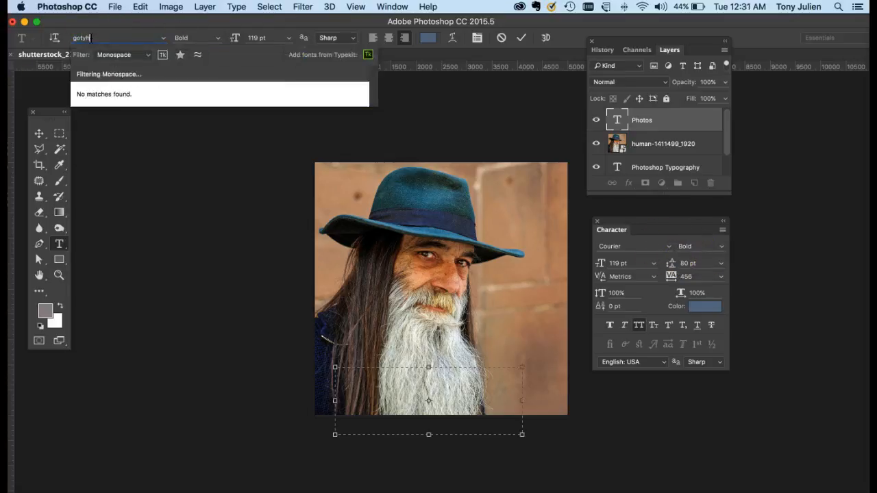
{"action": "key", "text": "BackSpace"}
{"action": "key", "text": "BackSpace"}
{"action": "type", "text": "ham"}
{"action": "left_click", "coordinate": [146, 54]}
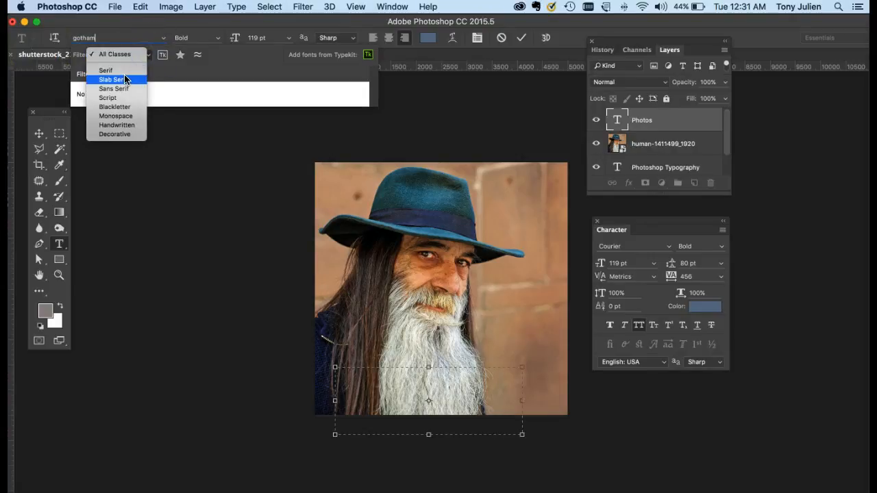
{"action": "left_click", "coordinate": [126, 71]}
{"action": "left_click", "coordinate": [138, 55]}
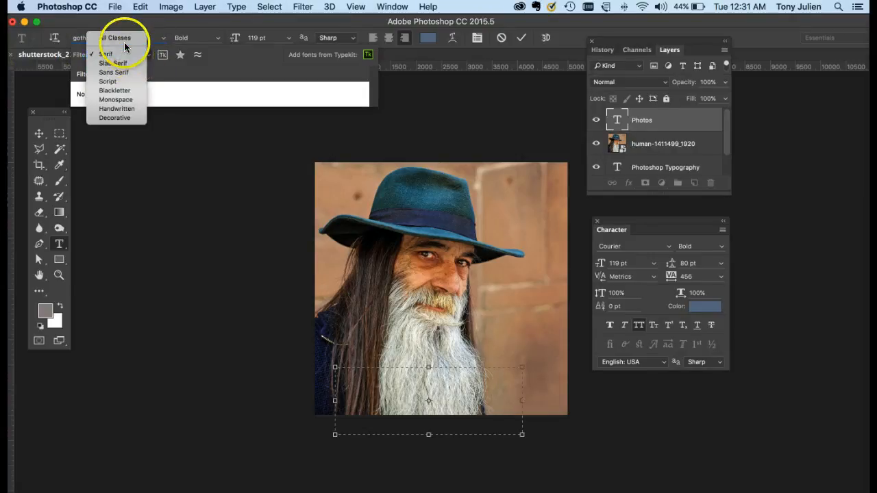
{"action": "left_click", "coordinate": [124, 43]}
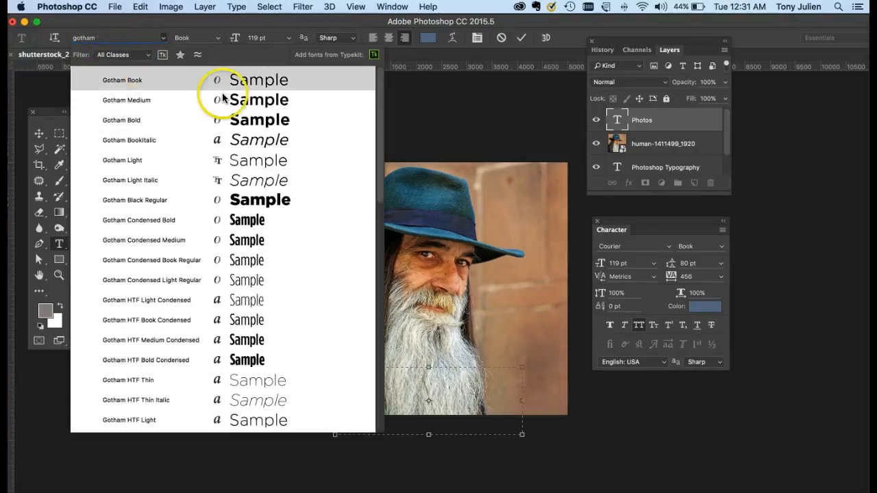
{"action": "left_click", "coordinate": [233, 200]}
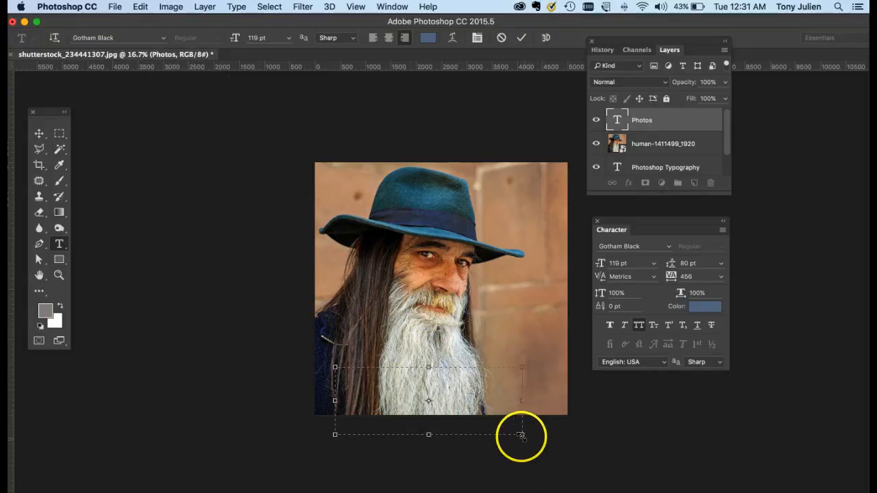
Widen the empty text box past the photo's right edge and retype PHOTOS in it
{"action": "left_click_drag", "start_coordinate": [522, 434], "coordinate": [584, 452]}
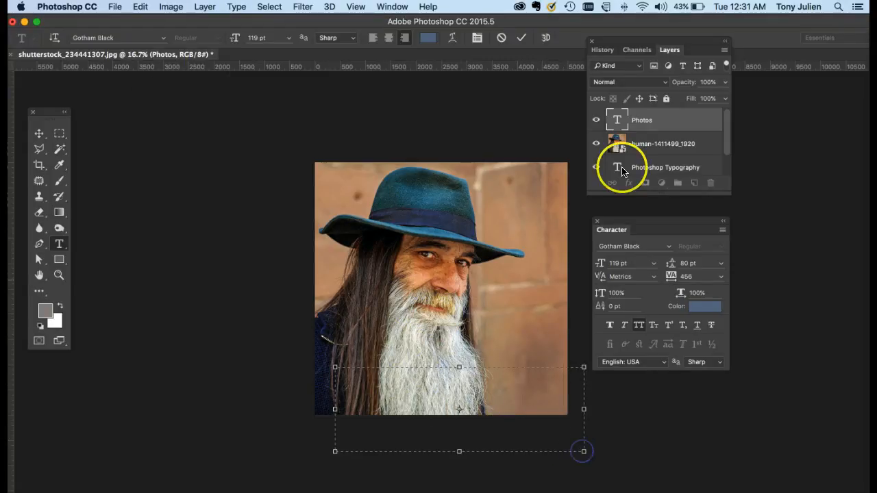
{"action": "double_click", "coordinate": [616, 121]}
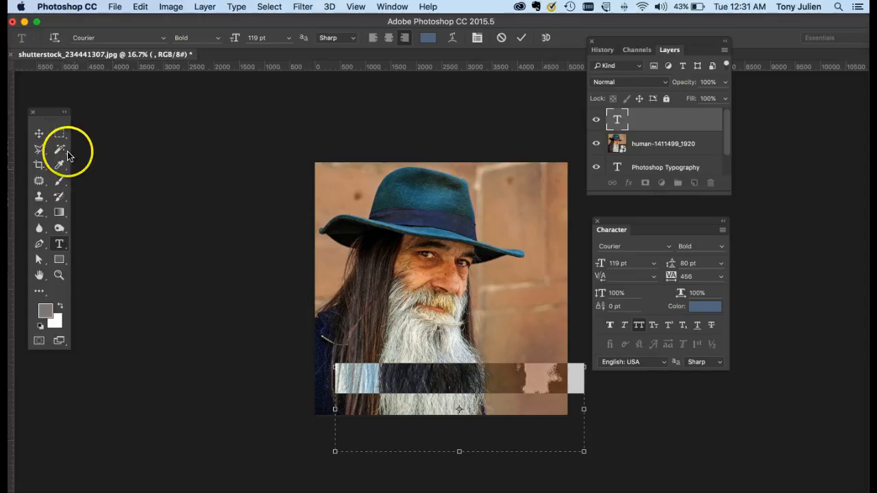
{"action": "left_click", "coordinate": [38, 133]}
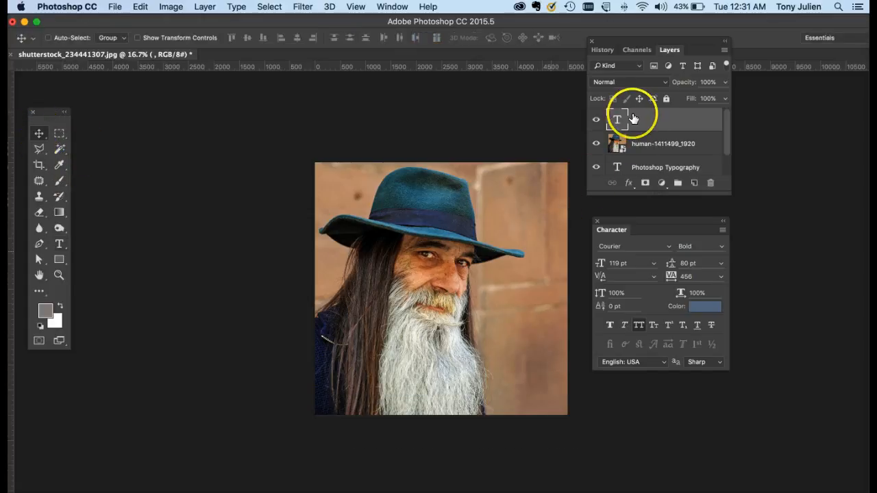
{"action": "double_click", "coordinate": [616, 121]}
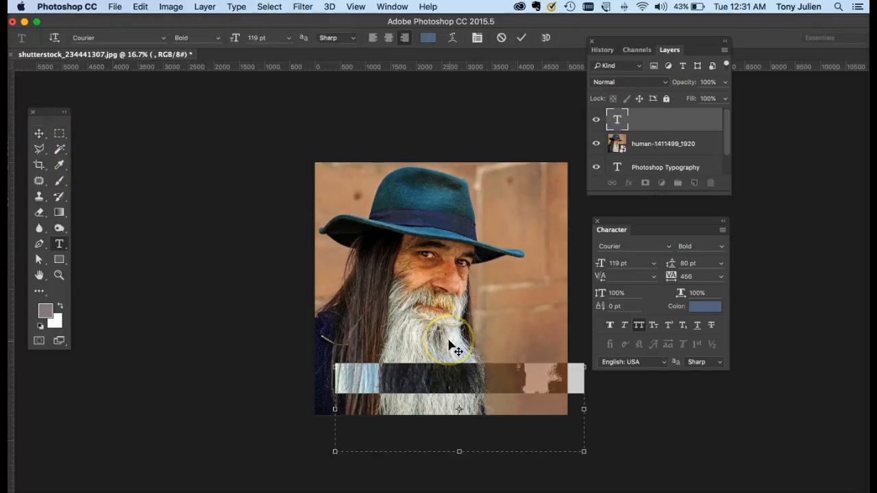
{"action": "type", "text": "PHOTO"}
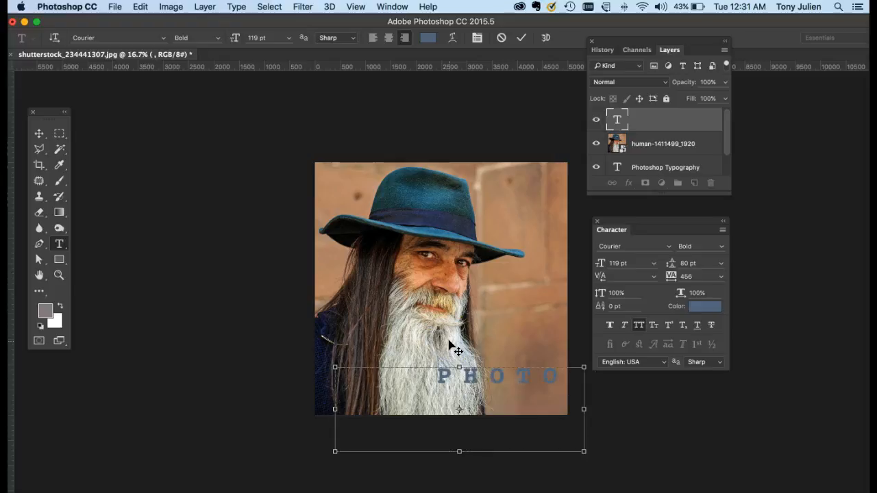
Set all of the PHOTOS text to Gotham Bold and move it left over the lower beard
{"action": "key", "text": "super+a"}
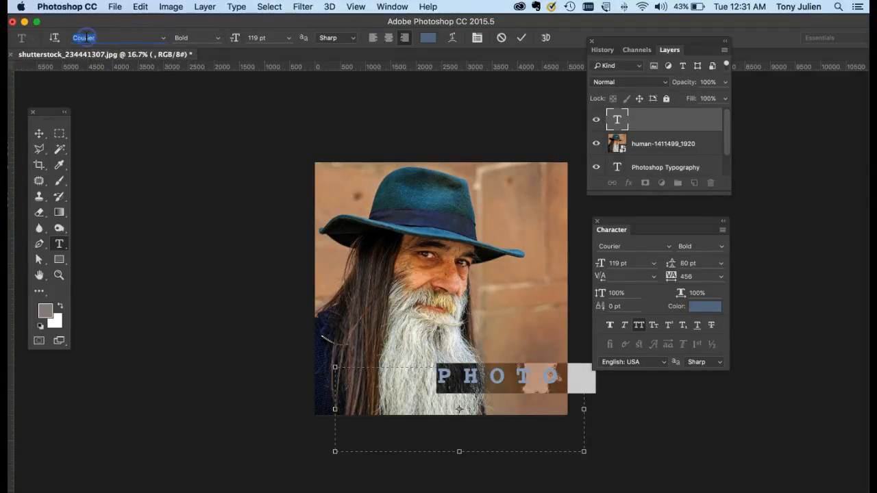
{"action": "type", "text": "gotha"}
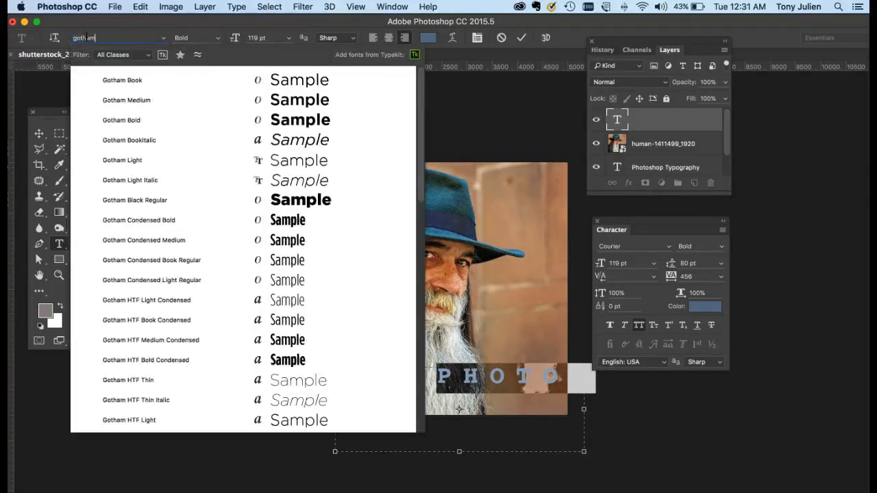
{"action": "type", "text": "m"}
{"action": "key", "text": "Return"}
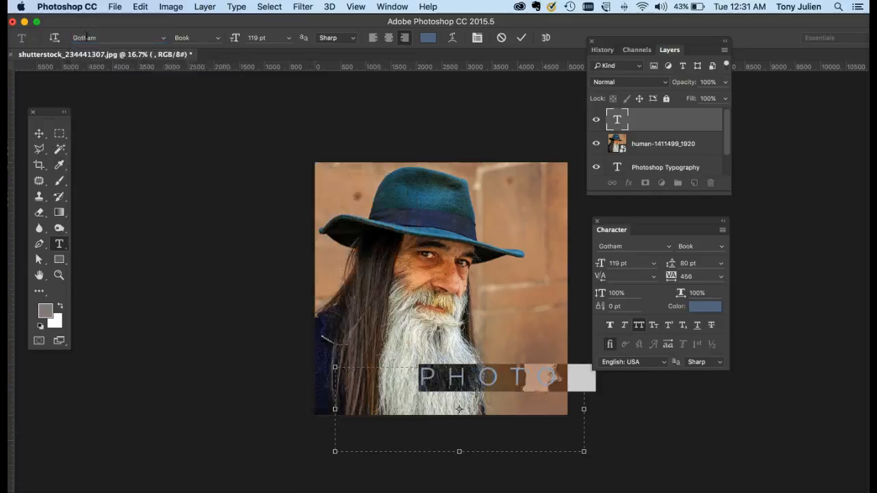
{"action": "left_click", "coordinate": [218, 38]}
{"action": "left_click", "coordinate": [219, 67]}
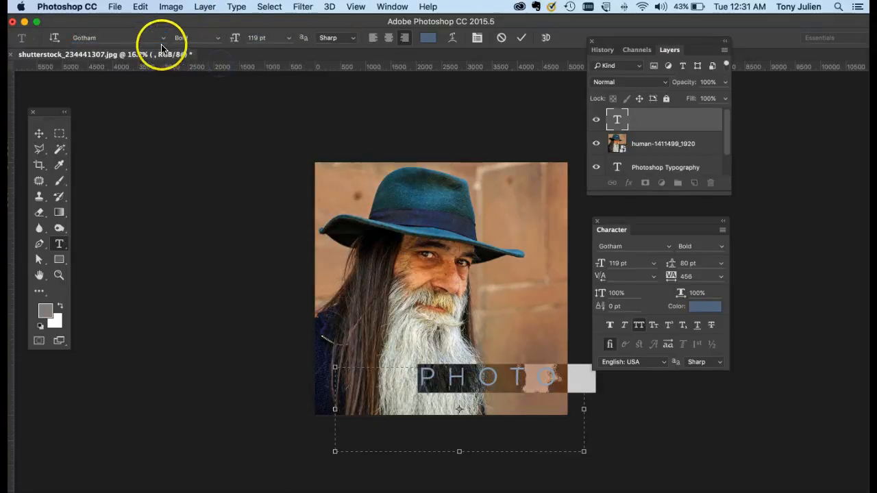
{"action": "left_click", "coordinate": [39, 133]}
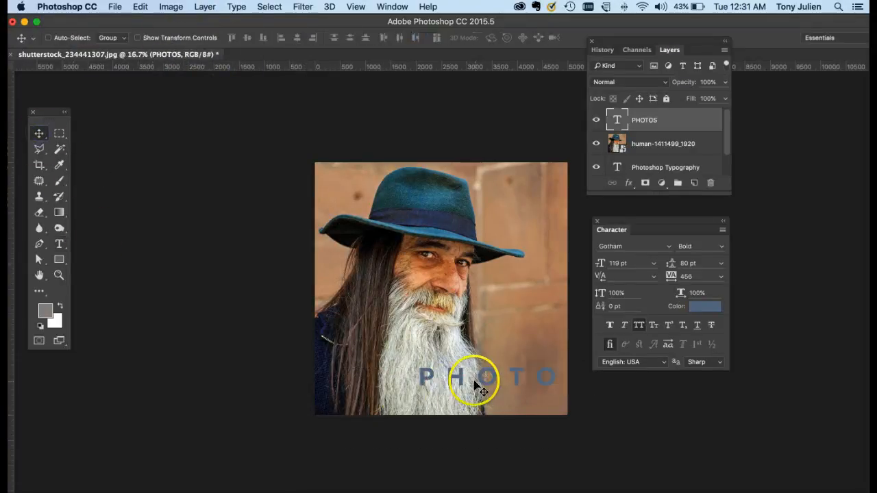
{"action": "left_click_drag", "start_coordinate": [466, 383], "coordinate": [400, 381]}
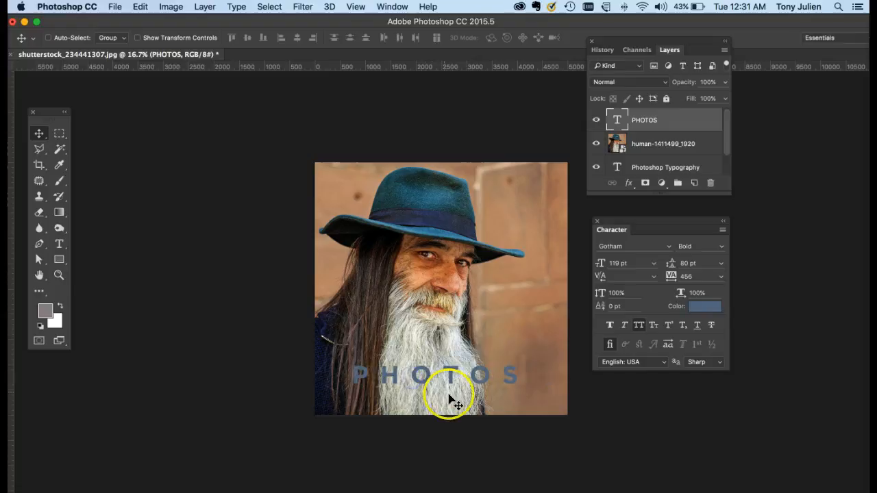
Recolour the PHOTOS text by sampling hat, beard and skin tones from the photo, settling on near-black 040304 from under the hat brim
{"action": "double_click", "coordinate": [619, 122]}
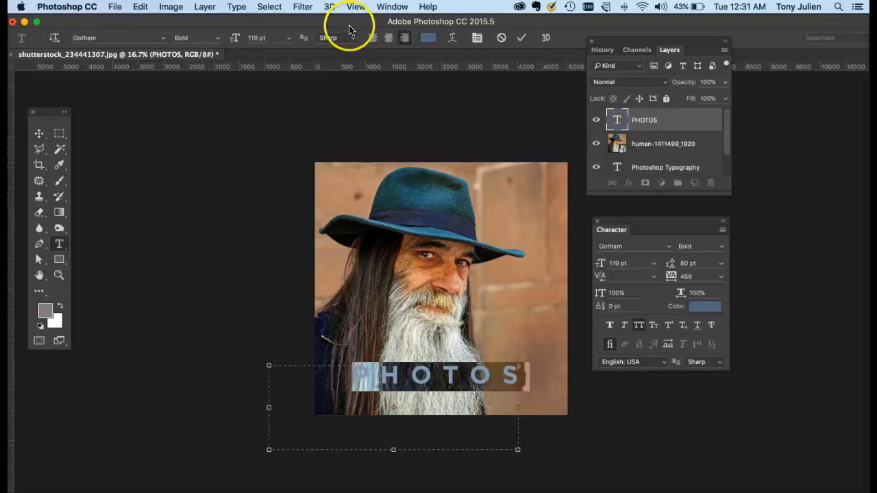
{"action": "left_click", "coordinate": [424, 37]}
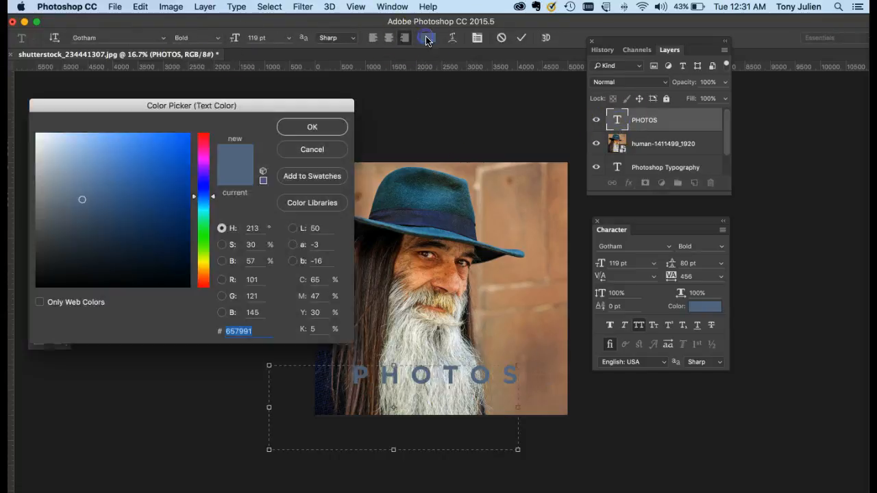
{"action": "left_click", "coordinate": [407, 218]}
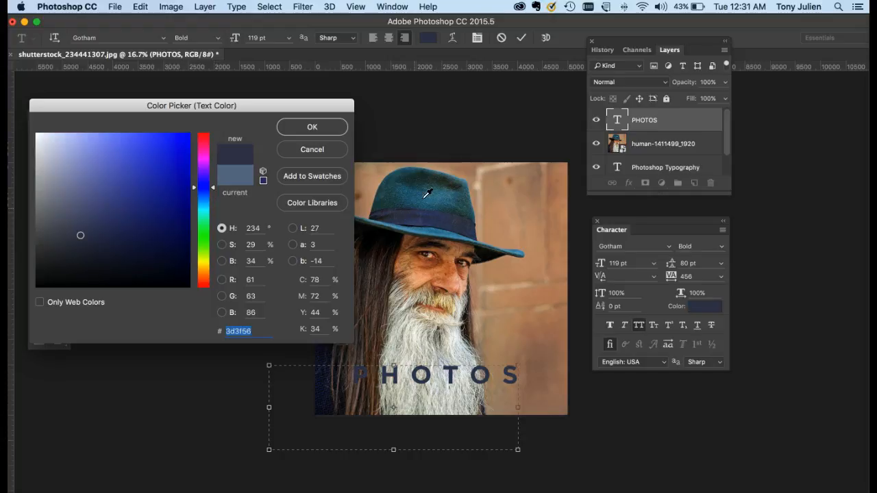
{"action": "left_click", "coordinate": [427, 224]}
{"action": "left_click", "coordinate": [436, 319]}
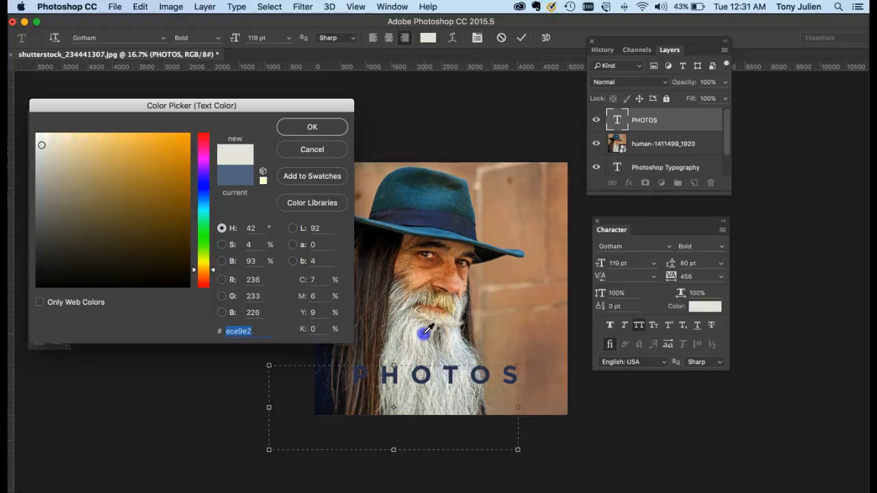
{"action": "left_click", "coordinate": [451, 269]}
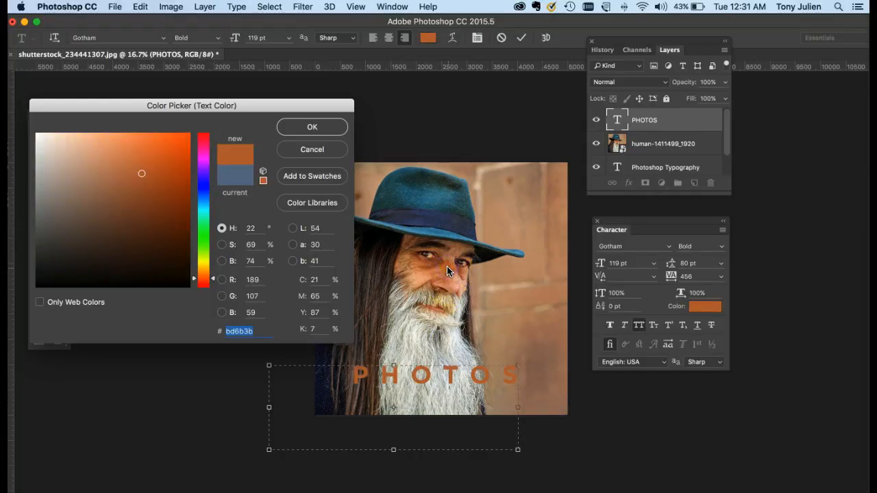
{"action": "left_click", "coordinate": [424, 263]}
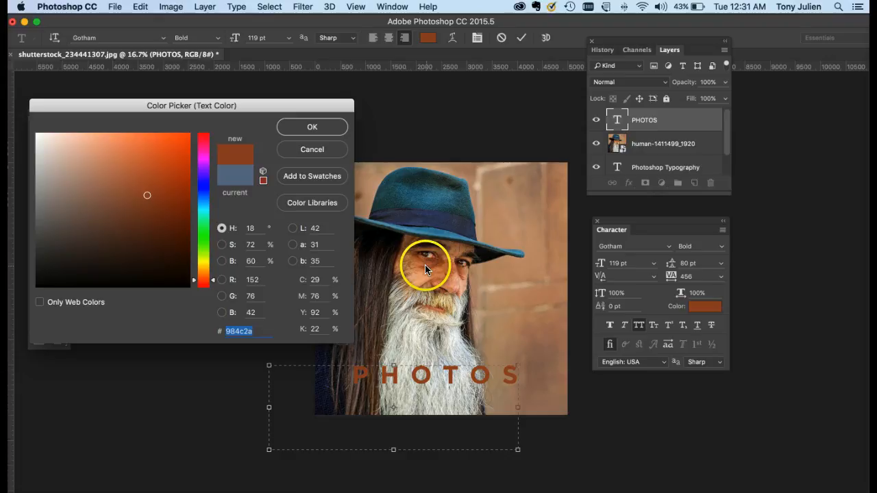
{"action": "left_click", "coordinate": [456, 232]}
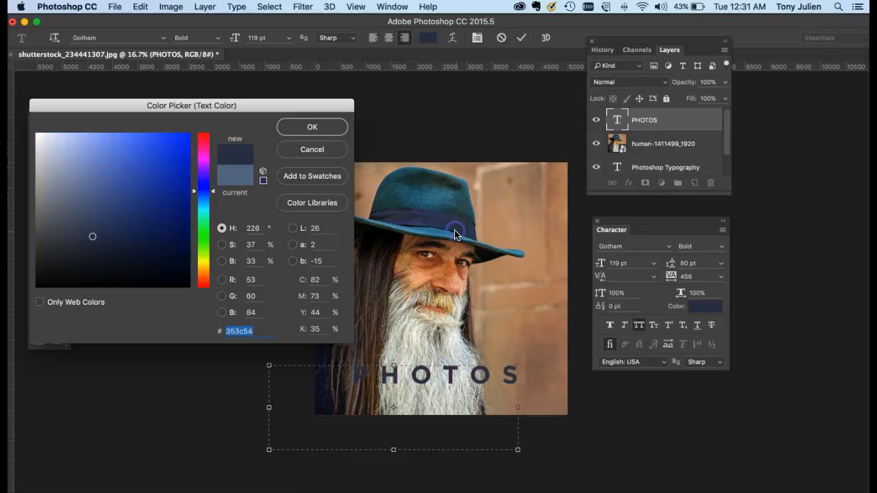
{"action": "left_click", "coordinate": [457, 192]}
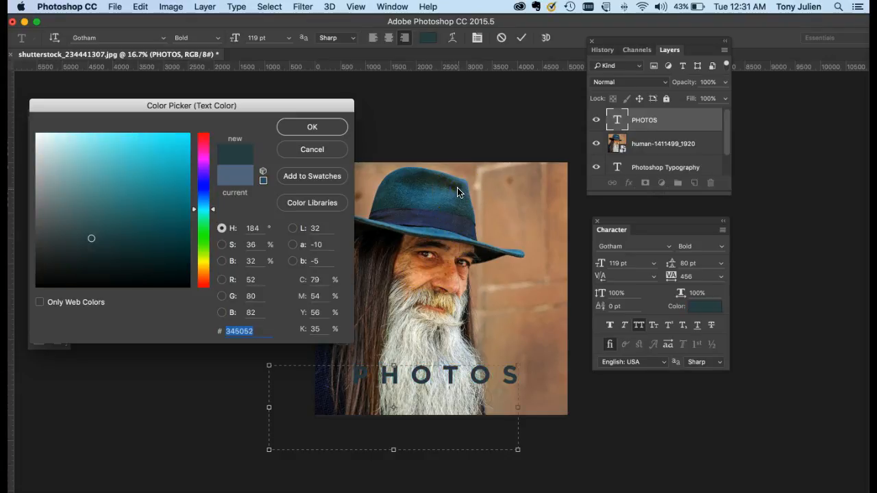
{"action": "left_click", "coordinate": [327, 379]}
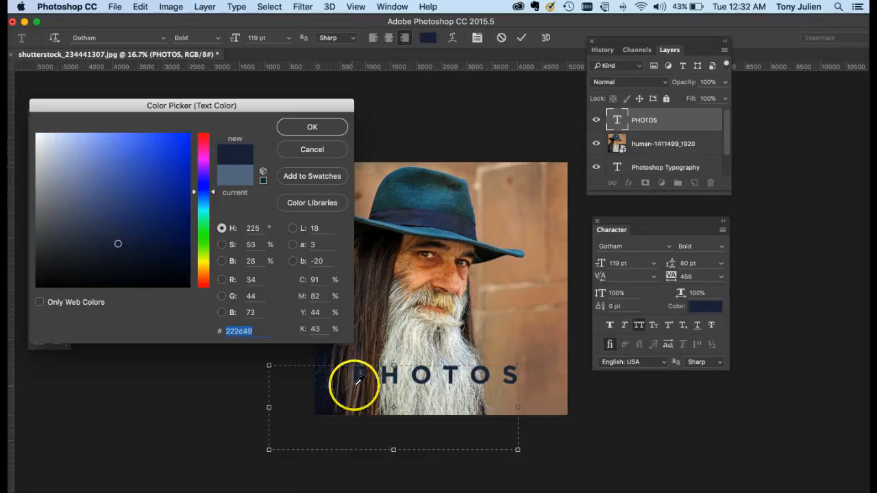
{"action": "left_click", "coordinate": [437, 301]}
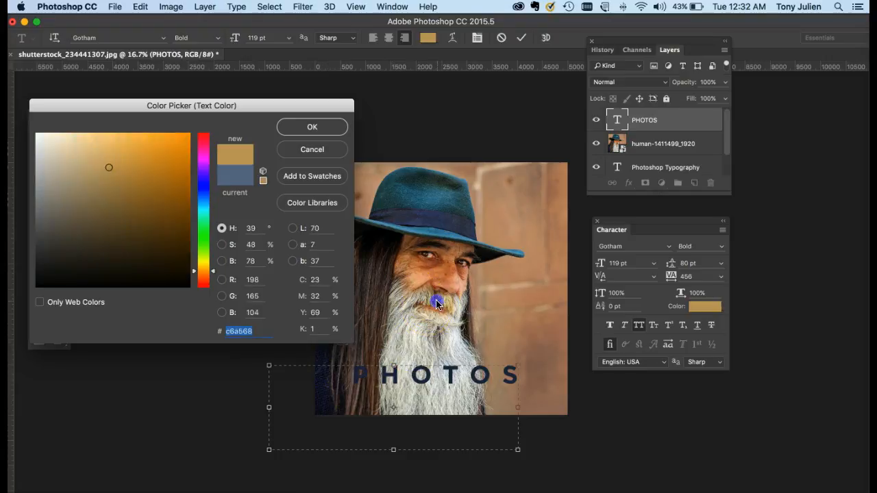
{"action": "left_click", "coordinate": [425, 251]}
{"action": "left_click", "coordinate": [406, 241]}
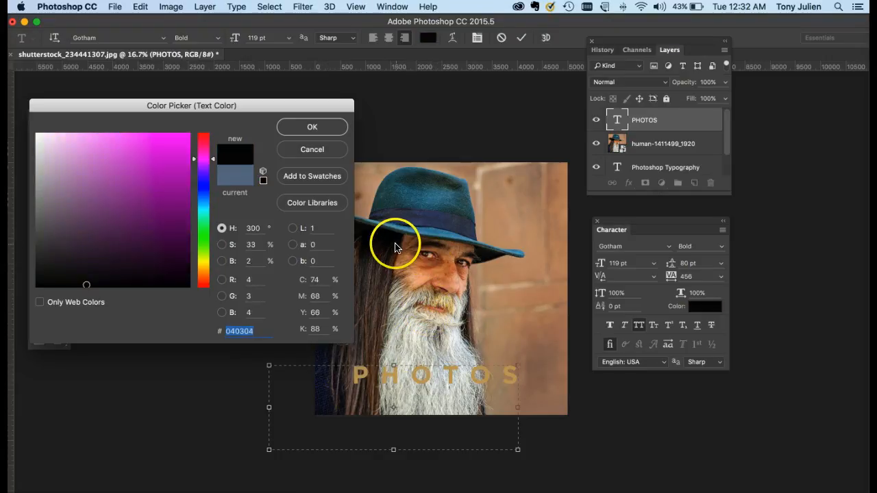
{"action": "left_click", "coordinate": [306, 130]}
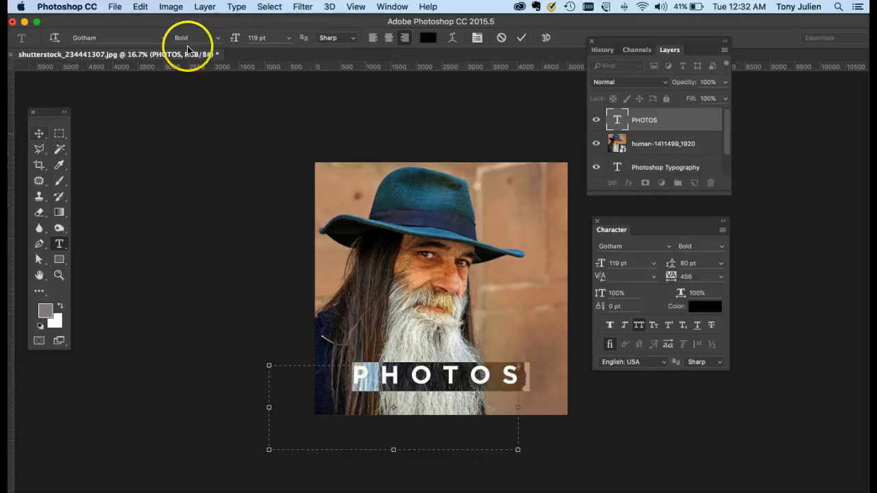
Try Gotham Black on the PHOTOS text and browse the font list filtered to Typekit fonts, including Azo Sans Uber
{"action": "left_click", "coordinate": [164, 39]}
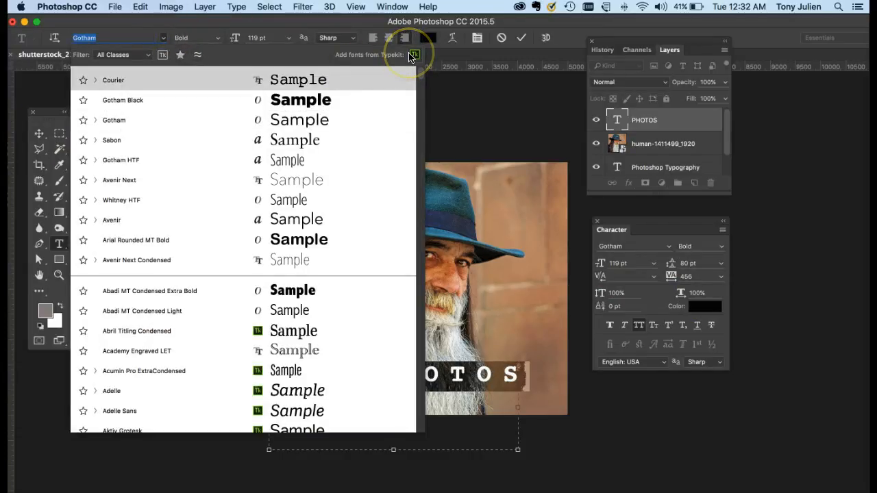
{"action": "left_click", "coordinate": [339, 100]}
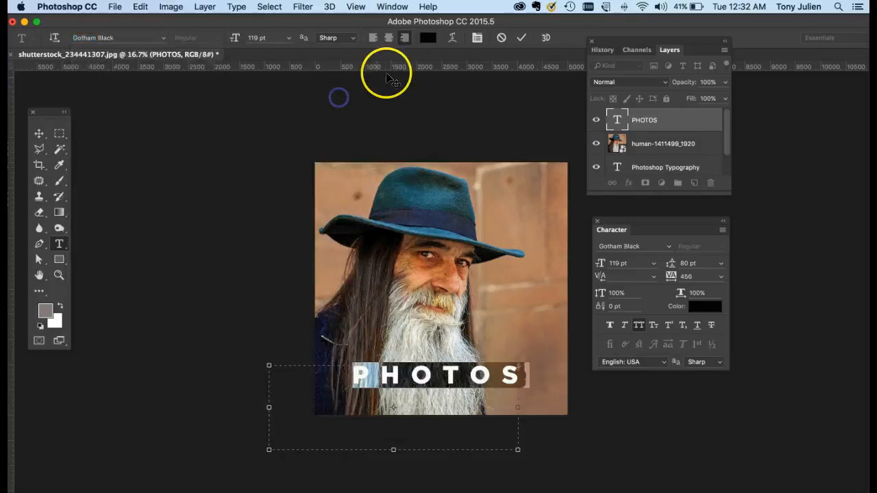
{"action": "left_click", "coordinate": [163, 38]}
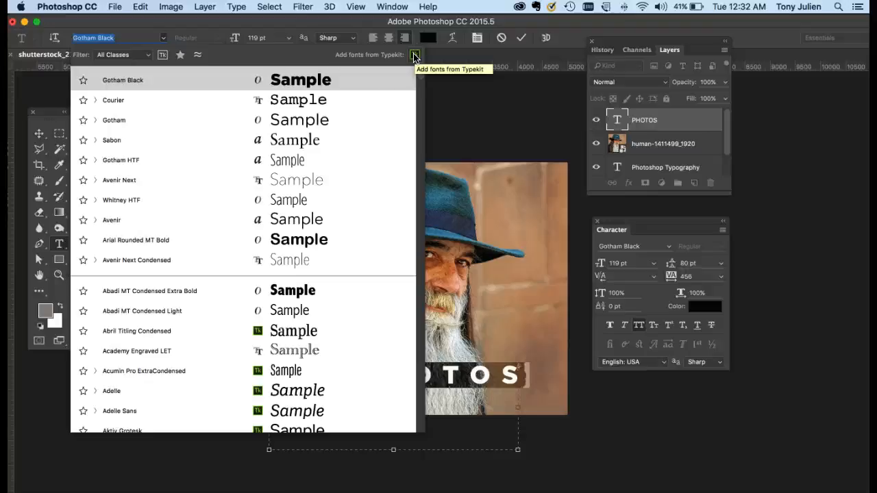
{"action": "left_click", "coordinate": [162, 54]}
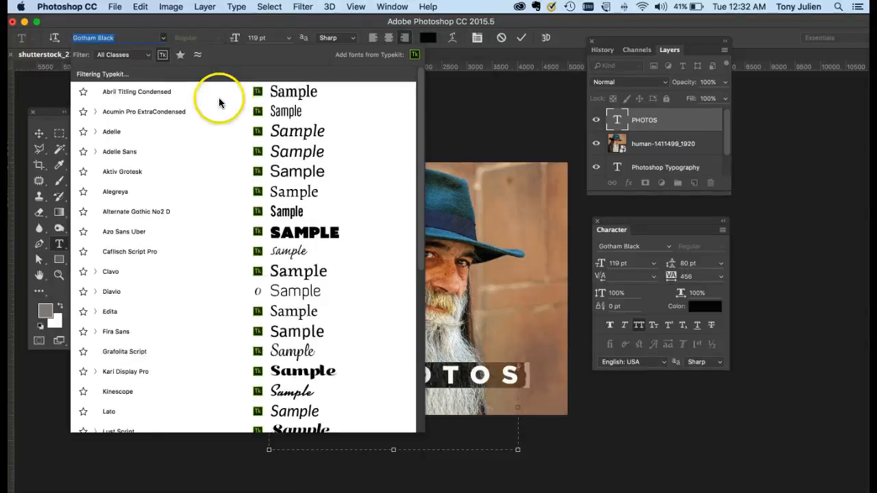
{"action": "scroll", "coordinate": [260, 253], "scroll_direction": "down", "scroll_amount": 15}
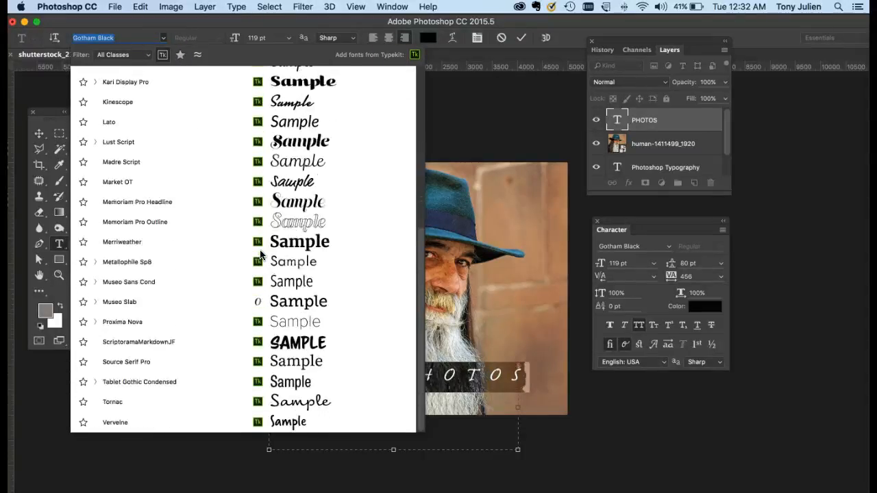
{"action": "scroll", "coordinate": [260, 254], "scroll_direction": "up", "scroll_amount": 15}
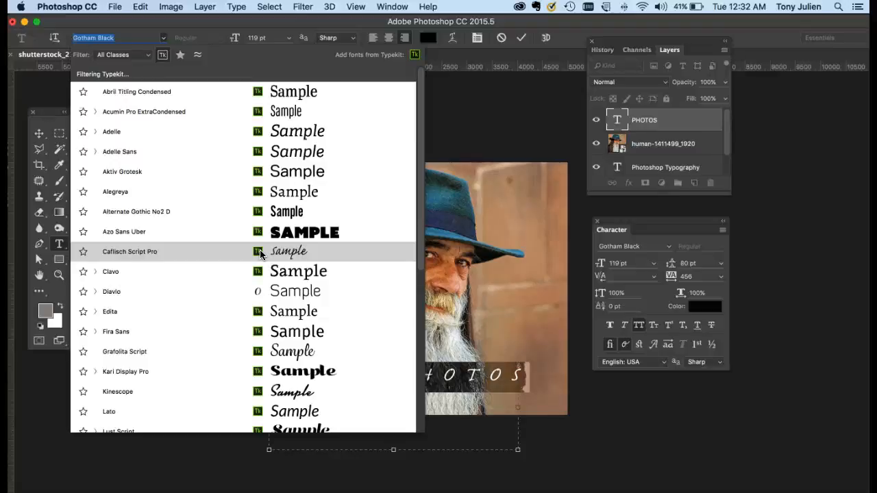
{"action": "left_click", "coordinate": [273, 235]}
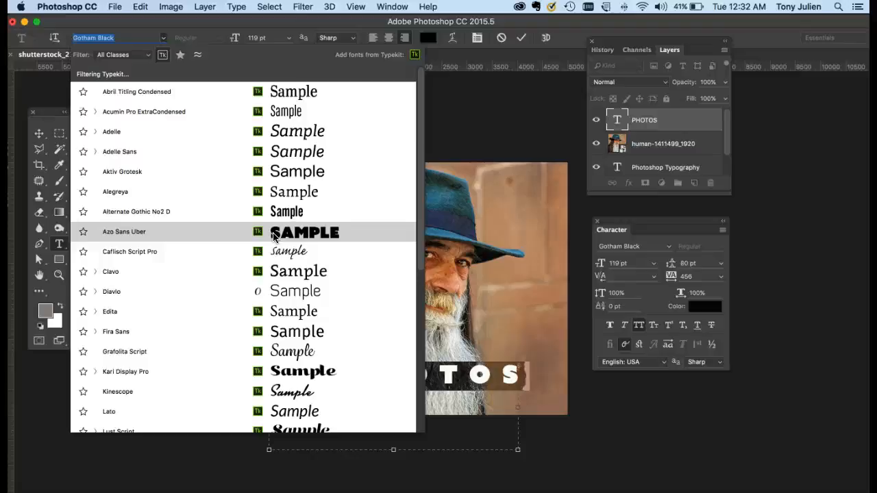
{"action": "left_click", "coordinate": [35, 133]}
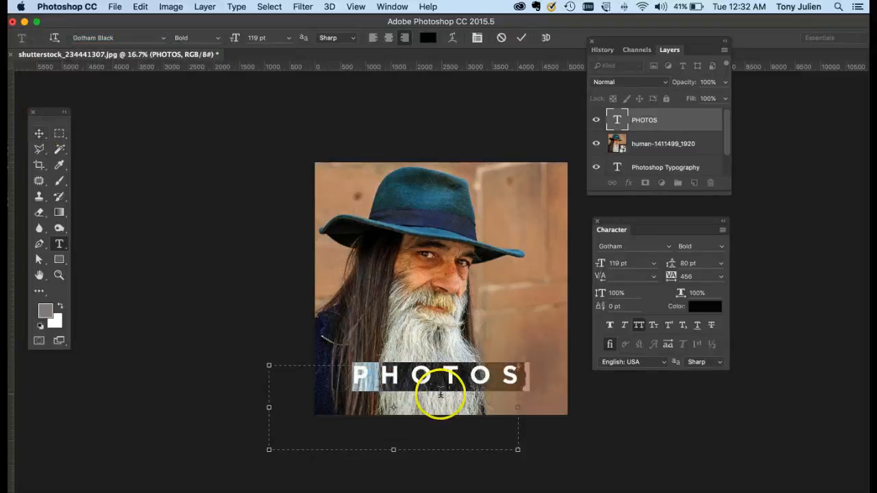
Scale the PHOTOS text up proportionally to about 147 pt with Free Transform, raising it over the beard, and apply the transformation
{"action": "left_click", "coordinate": [39, 133]}
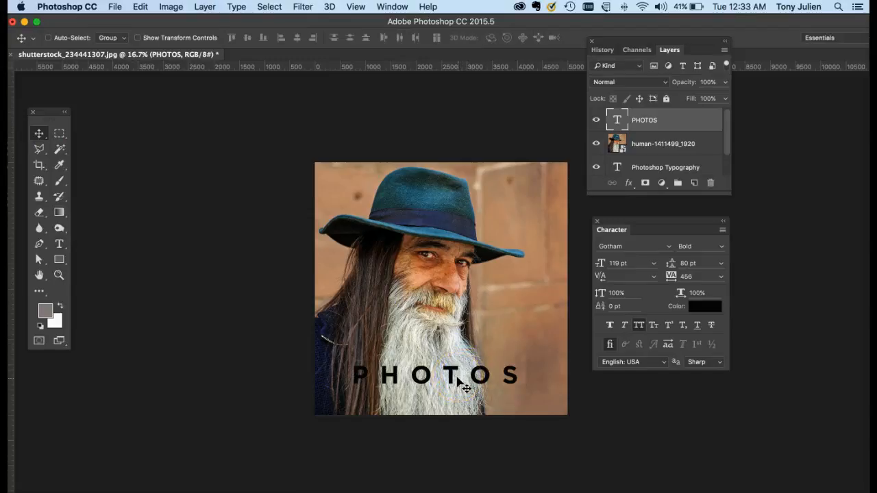
{"action": "key", "text": "super+t"}
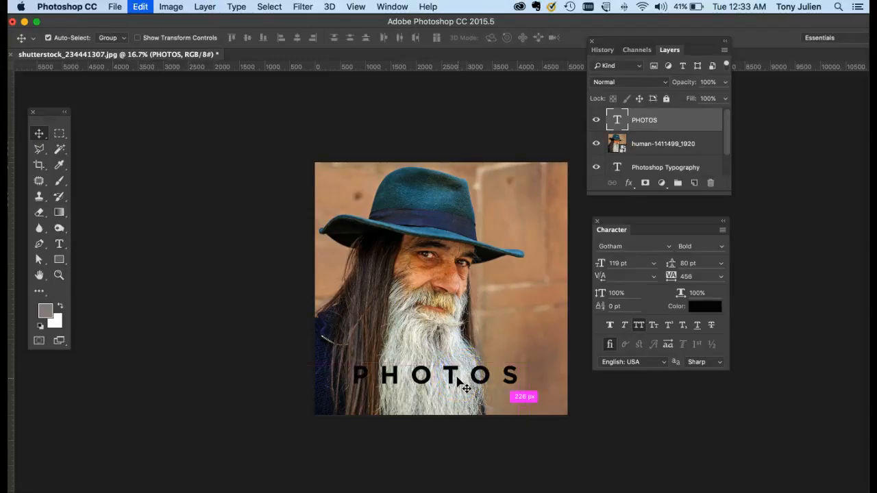
{"action": "left_click_drag", "start_coordinate": [270, 363], "coordinate": [272, 365]}
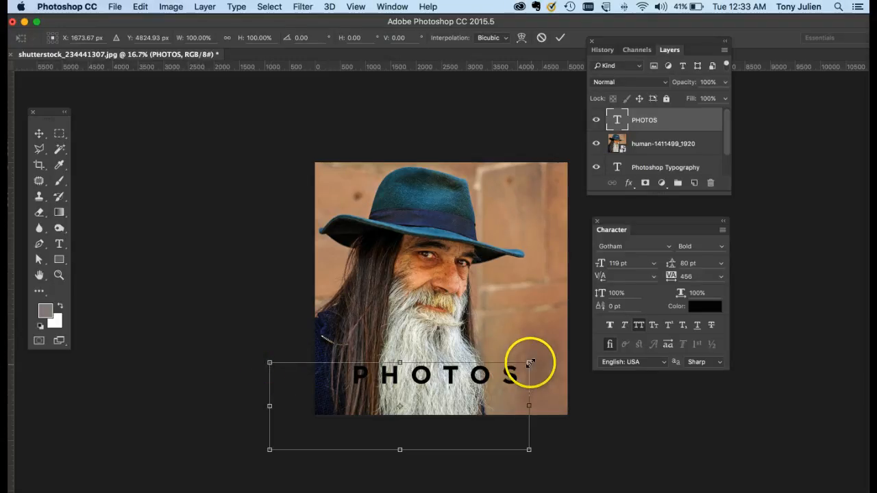
{"action": "left_click_drag", "start_coordinate": [529, 363], "coordinate": [570, 339]}
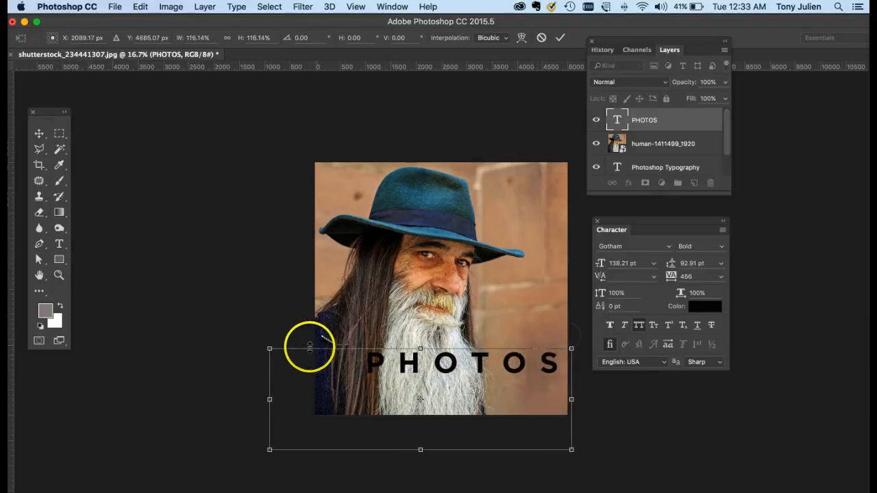
{"action": "left_click_drag", "start_coordinate": [270, 353], "coordinate": [211, 333]}
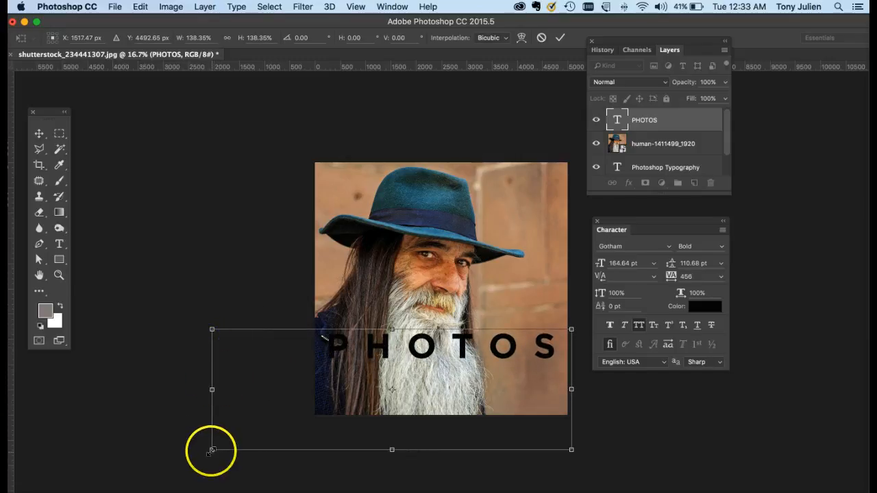
{"action": "left_click_drag", "start_coordinate": [212, 450], "coordinate": [246, 426]}
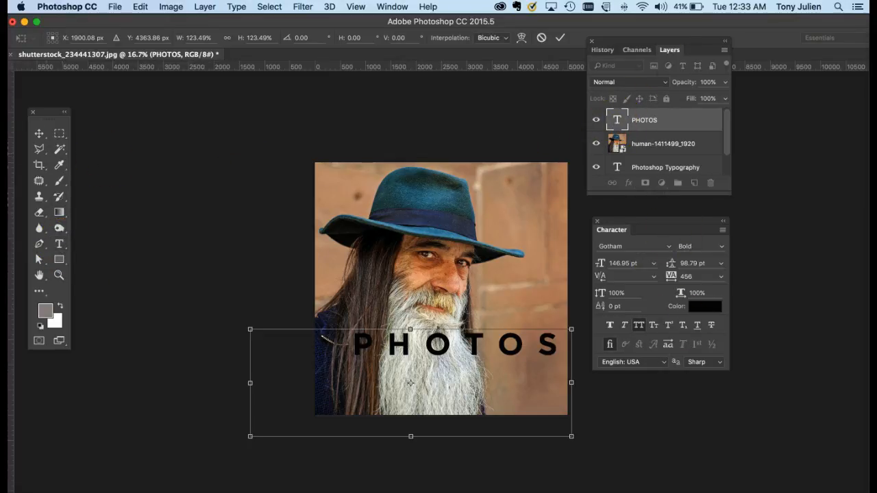
{"action": "left_click", "coordinate": [37, 133]}
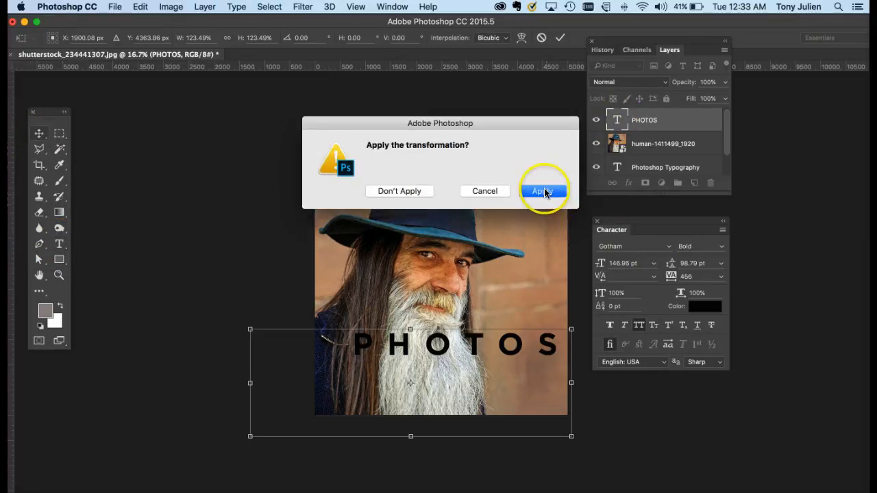
{"action": "left_click", "coordinate": [544, 192]}
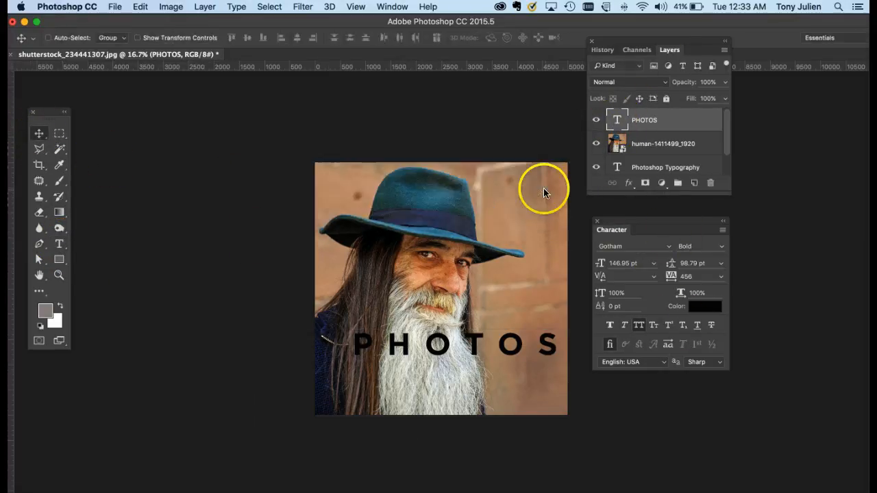
Fit the PHOTOS text box to the photo's left, right and lower edges and centre-align the text in it
{"action": "double_click", "coordinate": [617, 120]}
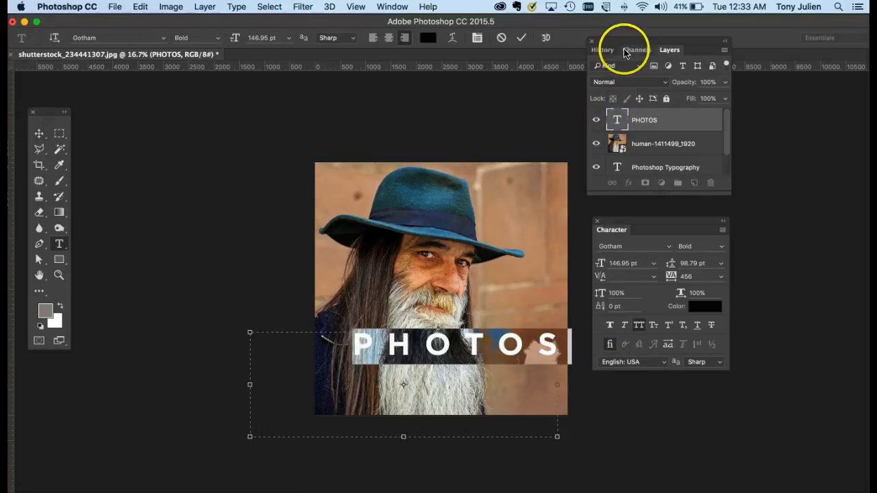
{"action": "left_click_drag", "start_coordinate": [250, 436], "coordinate": [315, 416]}
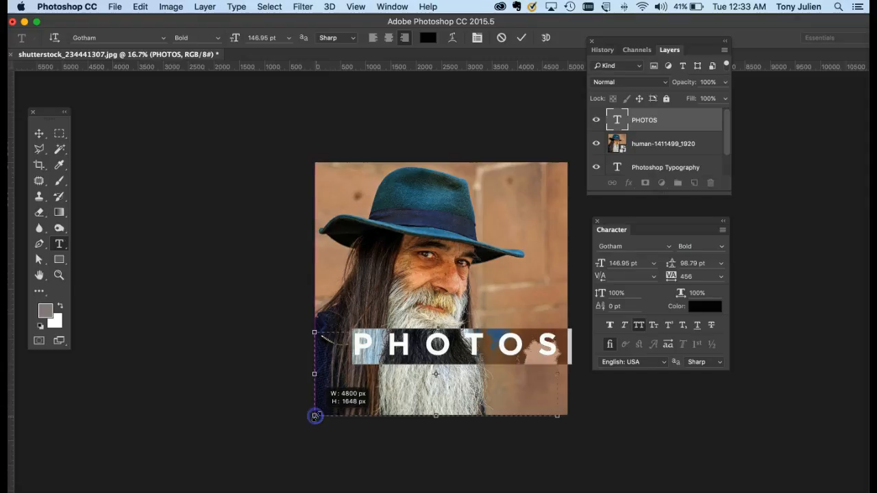
{"action": "left_click_drag", "start_coordinate": [560, 414], "coordinate": [567, 411]}
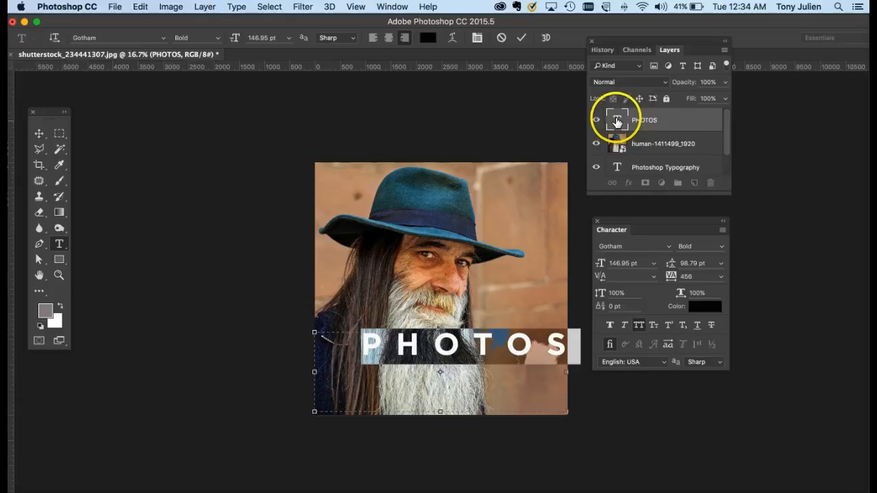
{"action": "left_click", "coordinate": [388, 38]}
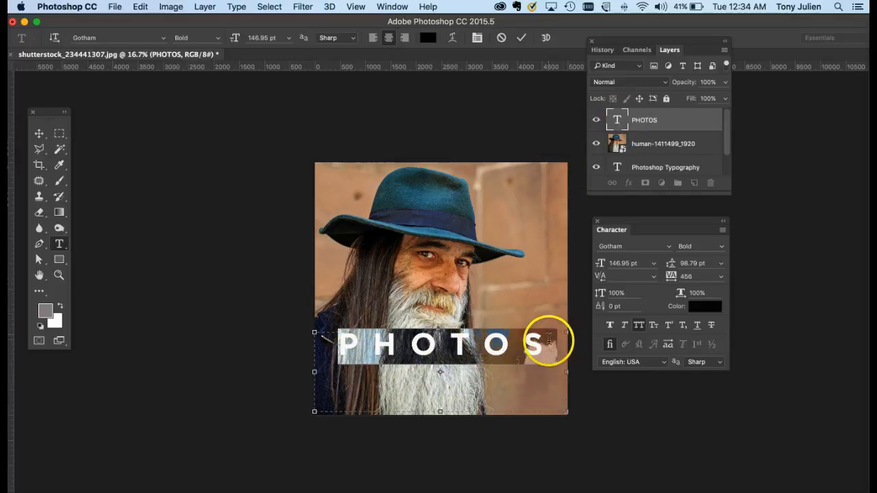
Insert a blank line followed by MY and BEST - on separate lines before PHOTOS in the text box
{"action": "left_click", "coordinate": [541, 343]}
{"action": "left_click", "coordinate": [538, 343]}
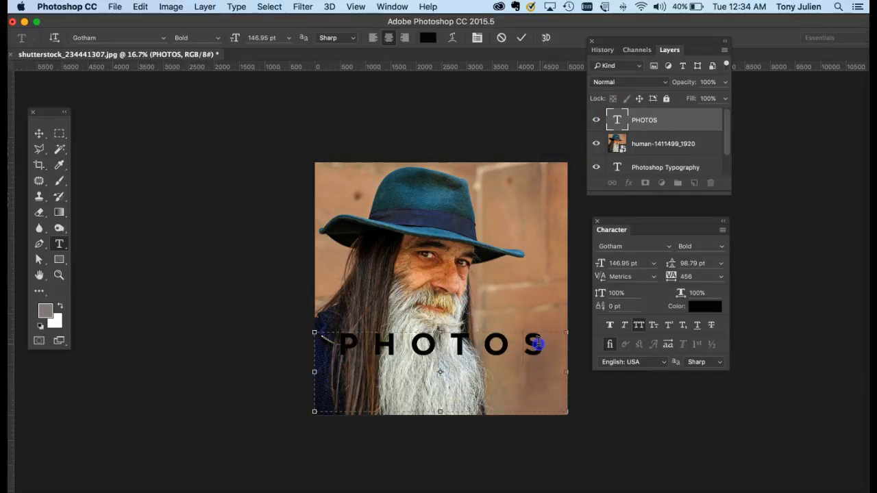
{"action": "left_click", "coordinate": [342, 349]}
{"action": "key", "text": "Return"}
{"action": "type", "text": "MY"}
{"action": "key", "text": "Return"}
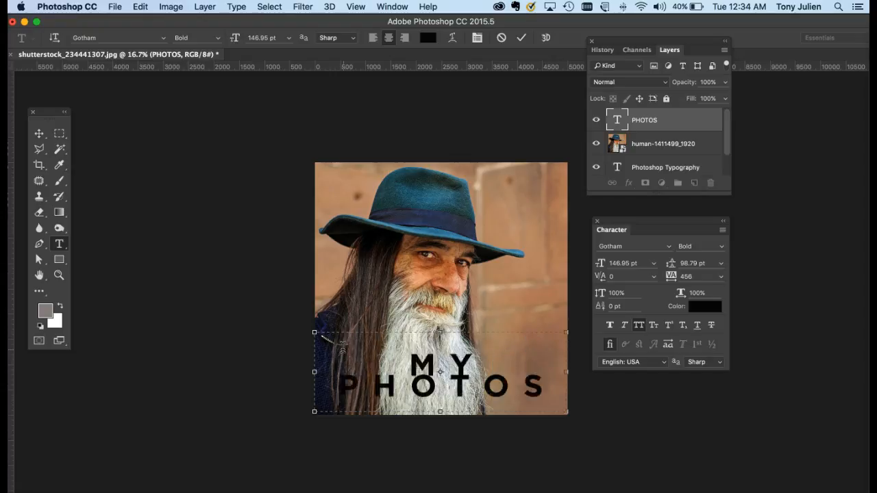
{"action": "type", "text": "BEST -"}
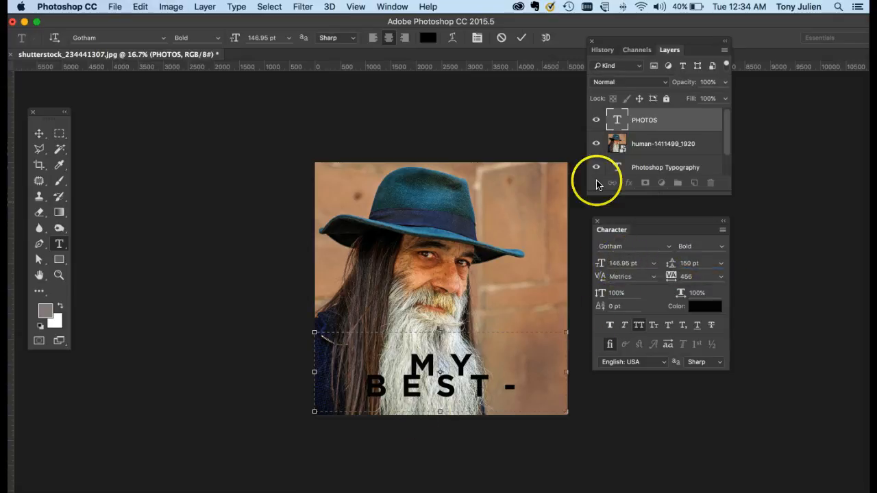
Set the leading of the whole MY BEST - PHOTOS text to 150 pt and its tracking to 100
{"action": "double_click", "coordinate": [619, 120]}
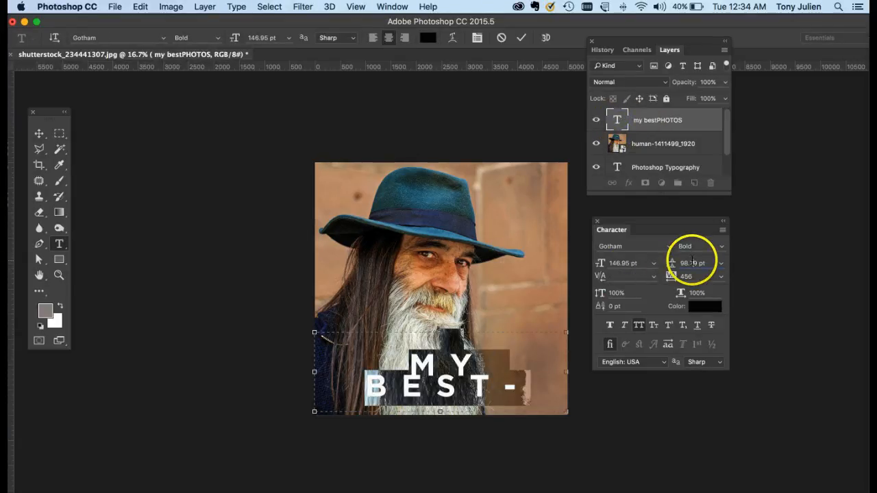
{"action": "type", "text": "150"}
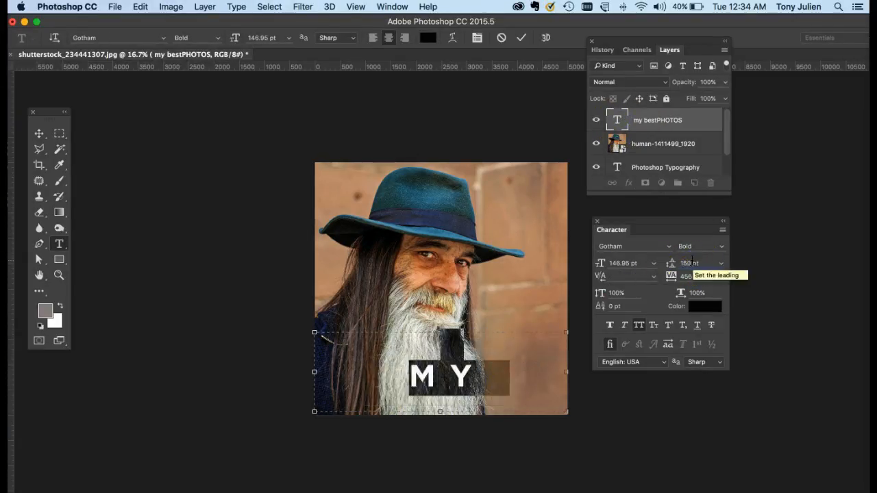
{"action": "left_click", "coordinate": [691, 277]}
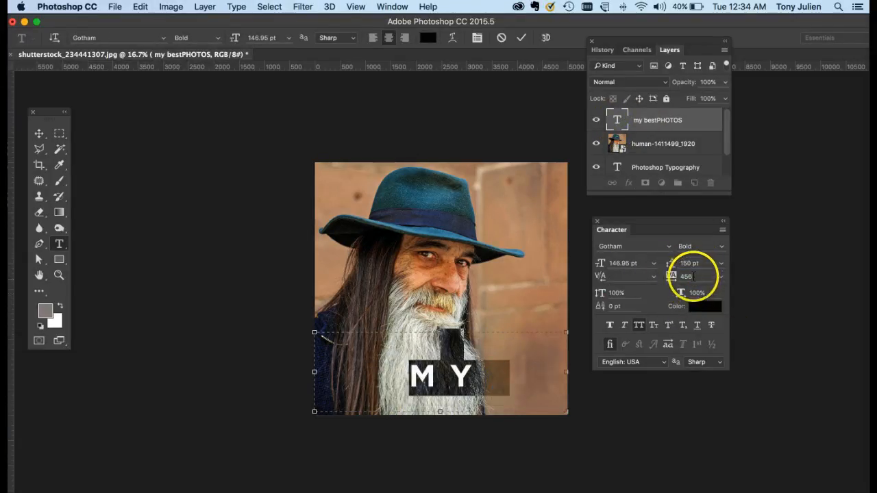
{"action": "type", "text": "100"}
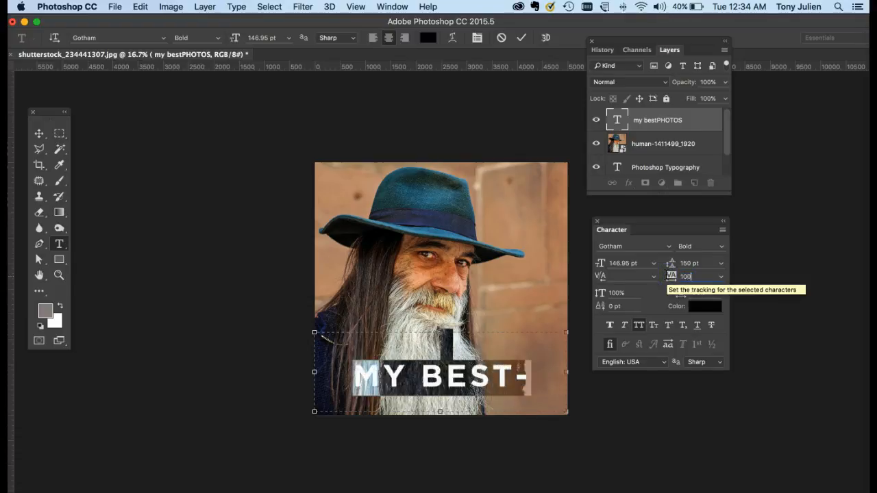
Break the line before BEST so MY stands alone, and move the text block up over the man's face
{"action": "left_click", "coordinate": [421, 384]}
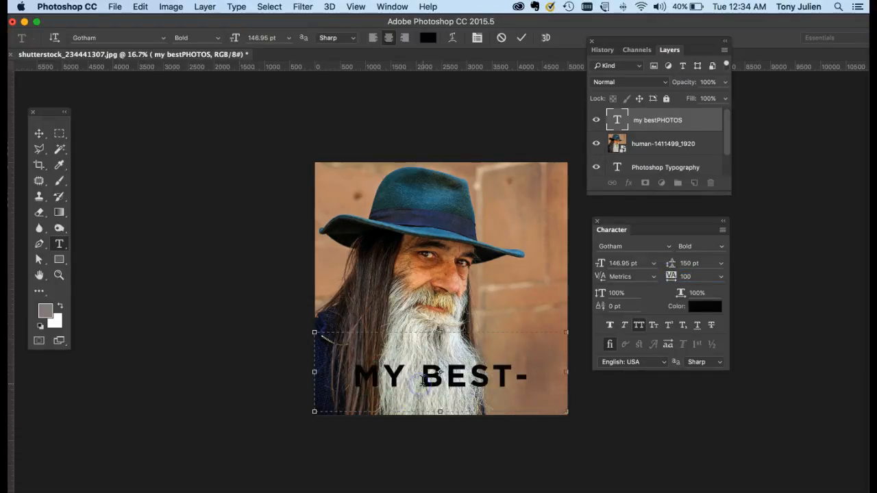
{"action": "key", "text": "Delete"}
{"action": "key", "text": "Delete"}
{"action": "key", "text": "Delete"}
{"action": "key", "text": "Delete"}
{"action": "key", "text": "Delete"}
{"action": "left_click", "coordinate": [39, 133]}
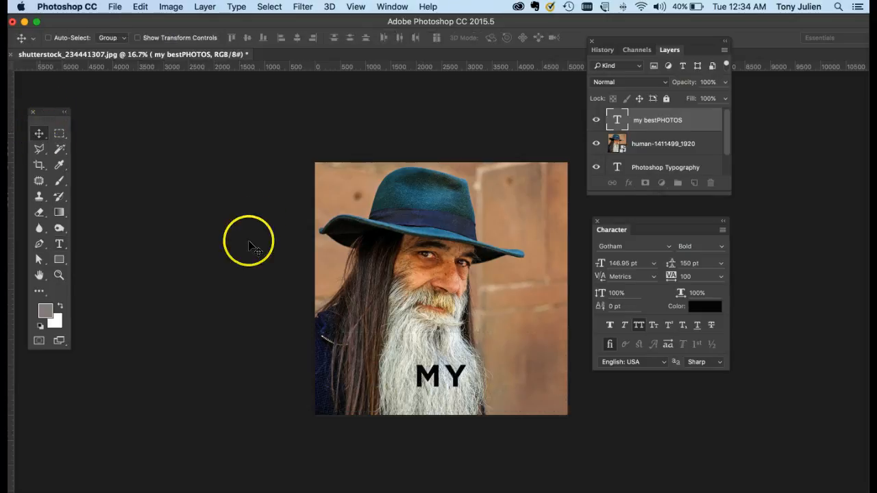
{"action": "left_click_drag", "start_coordinate": [421, 373], "coordinate": [422, 293]}
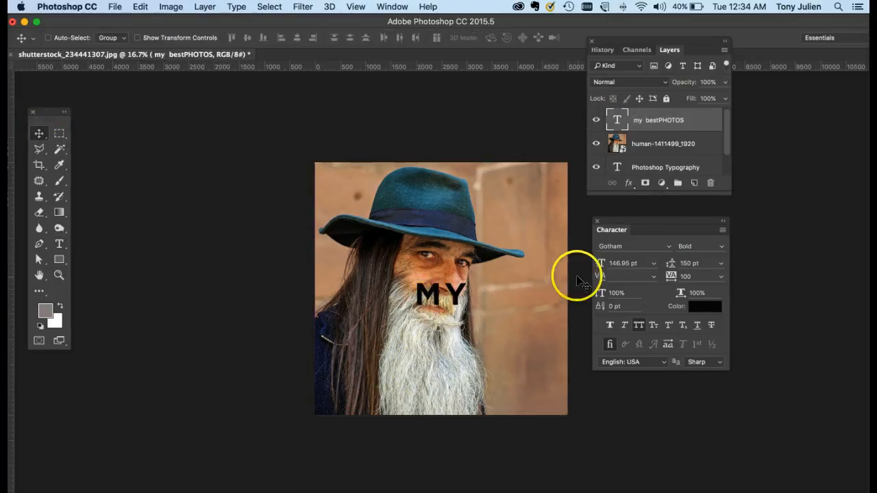
Remove the blank line above MY so the text starts at the upper edge of its box
{"action": "double_click", "coordinate": [621, 121]}
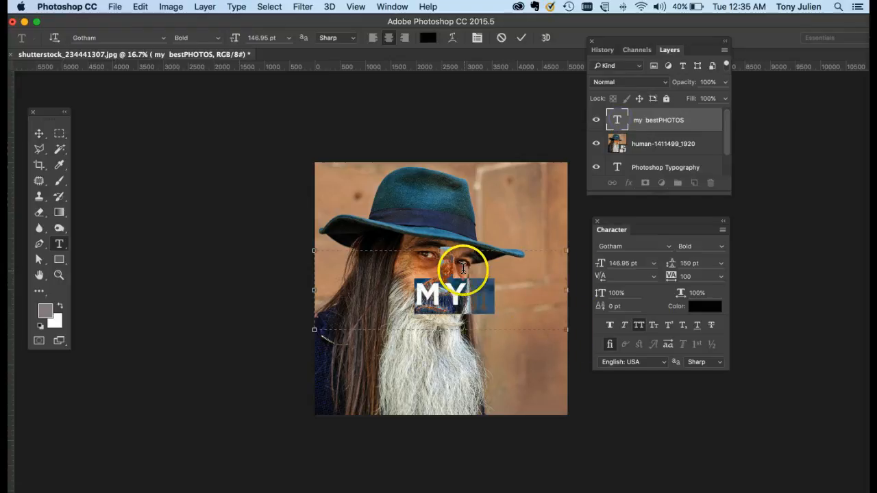
{"action": "left_click", "coordinate": [464, 269]}
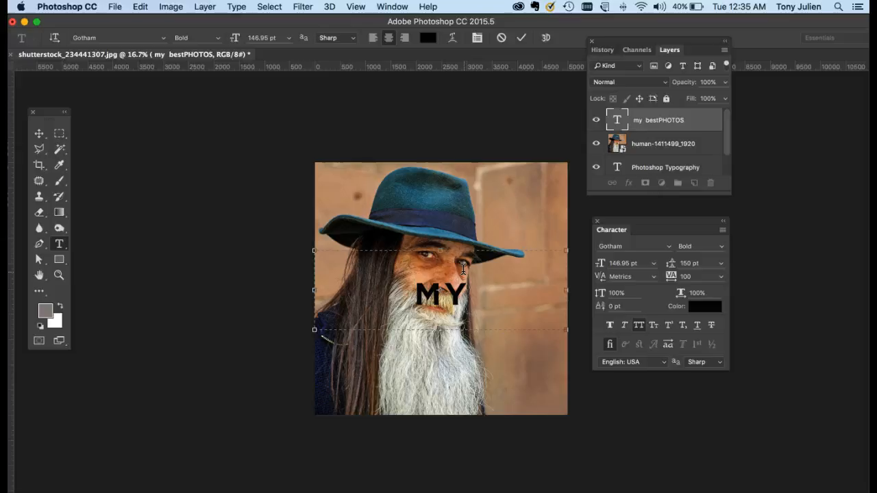
{"action": "key", "text": "BackSpace"}
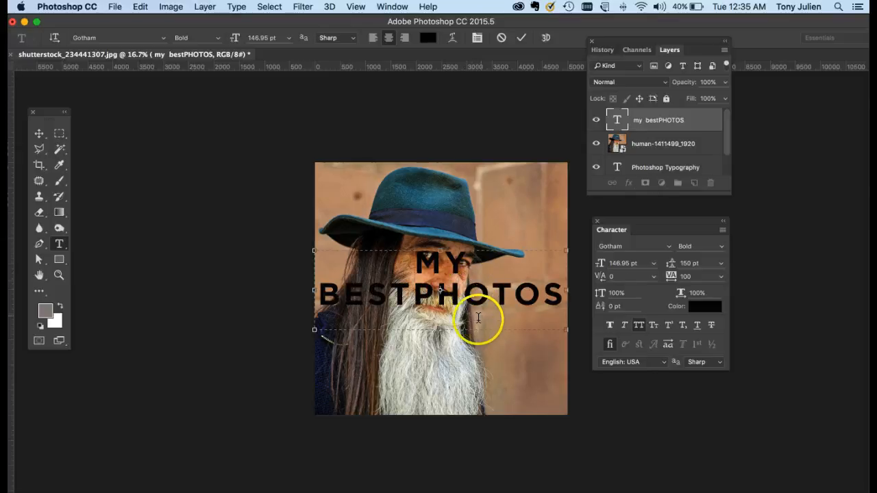
Extend the text box downward over the beard and put PHOTOS on its own line below BEST
{"action": "left_click_drag", "start_coordinate": [565, 330], "coordinate": [569, 383]}
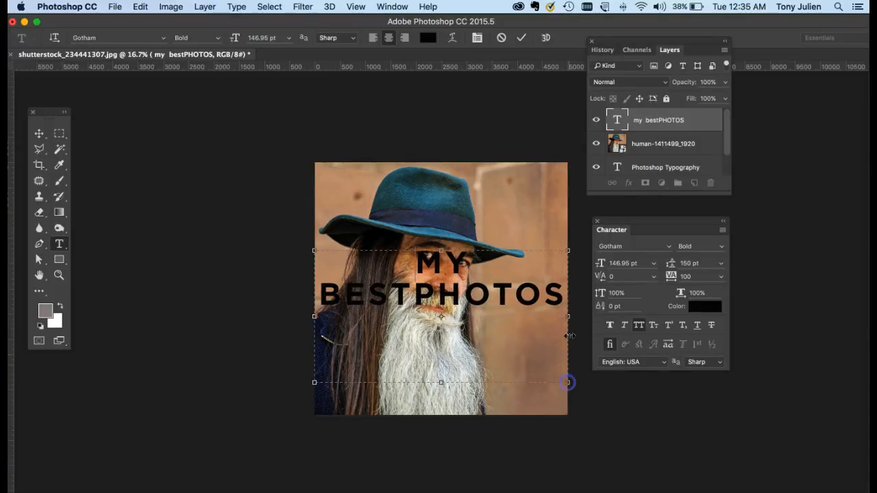
{"action": "left_click", "coordinate": [408, 293]}
{"action": "key", "text": "Return"}
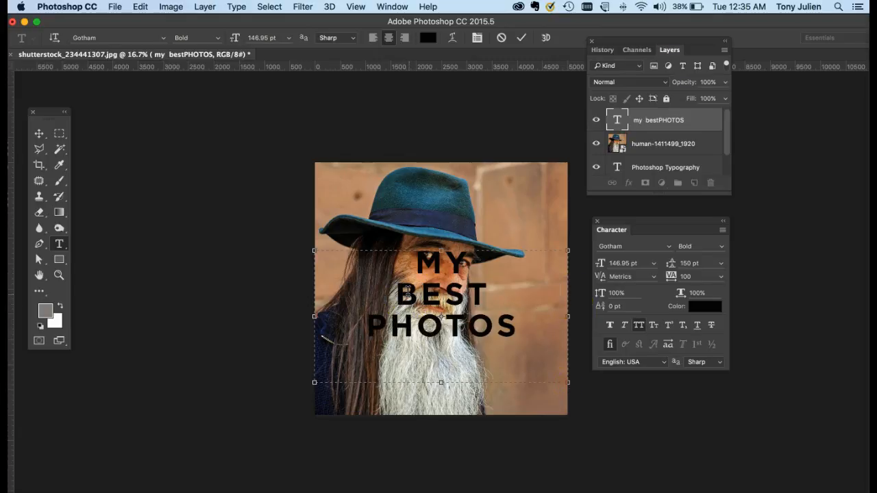
Move the three-line text down over the beard and shrink its box to the photo's lower-right corner
{"action": "left_click", "coordinate": [39, 133]}
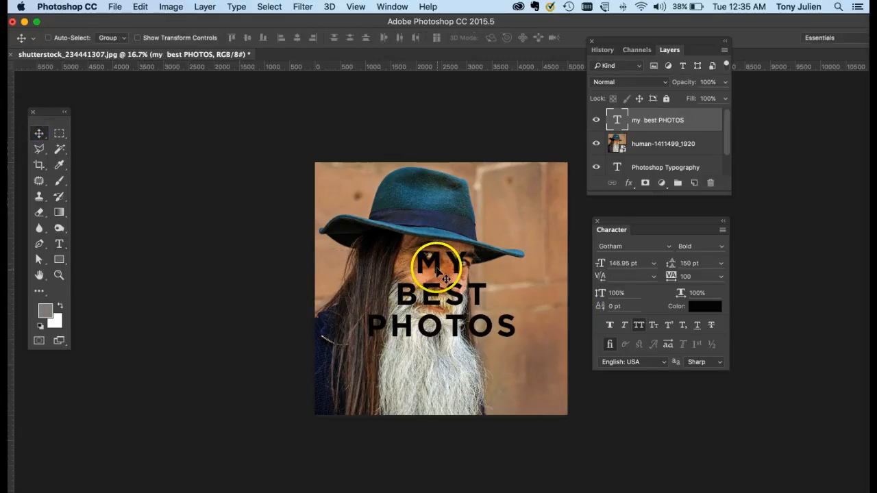
{"action": "left_click_drag", "start_coordinate": [439, 269], "coordinate": [439, 324]}
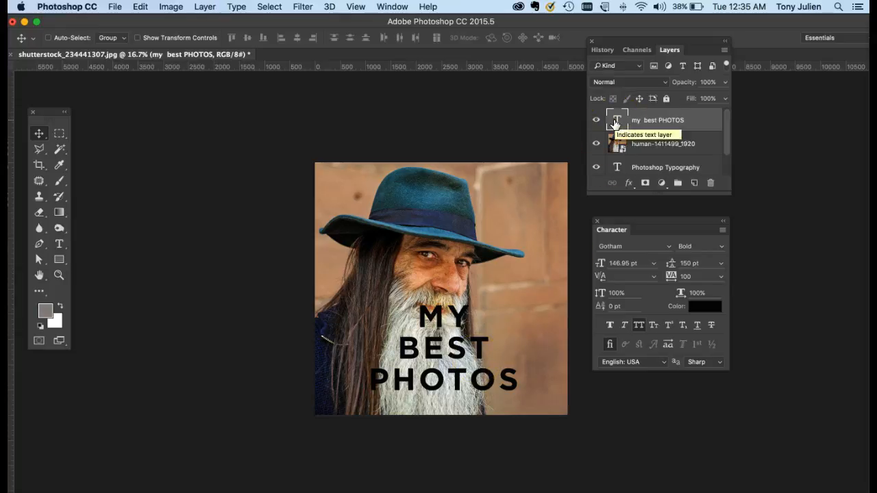
{"action": "double_click", "coordinate": [615, 121]}
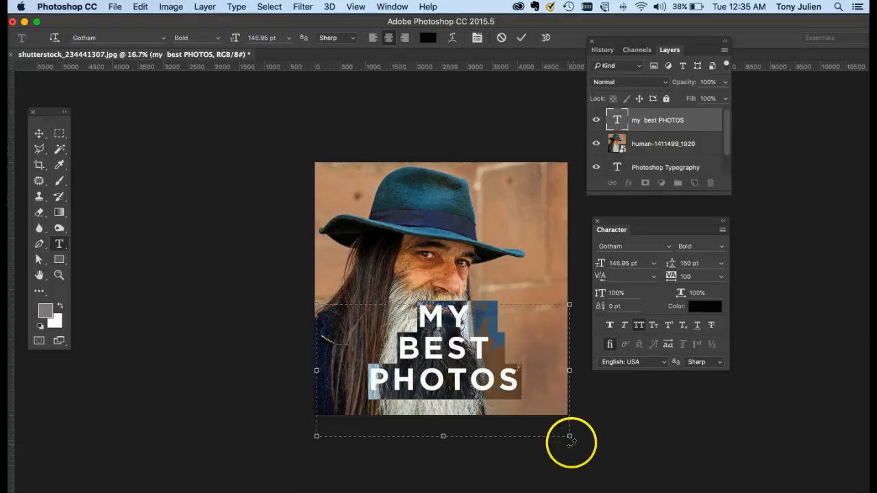
{"action": "left_click_drag", "start_coordinate": [570, 436], "coordinate": [568, 416]}
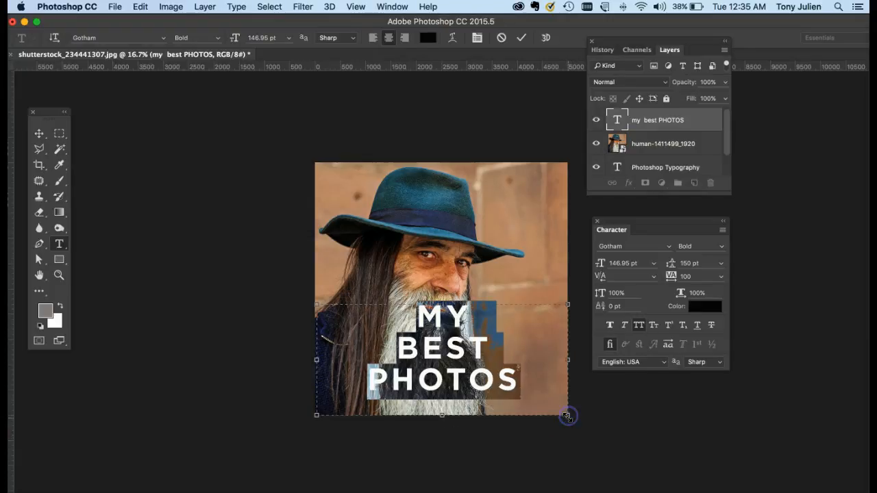
{"action": "left_click", "coordinate": [492, 360]}
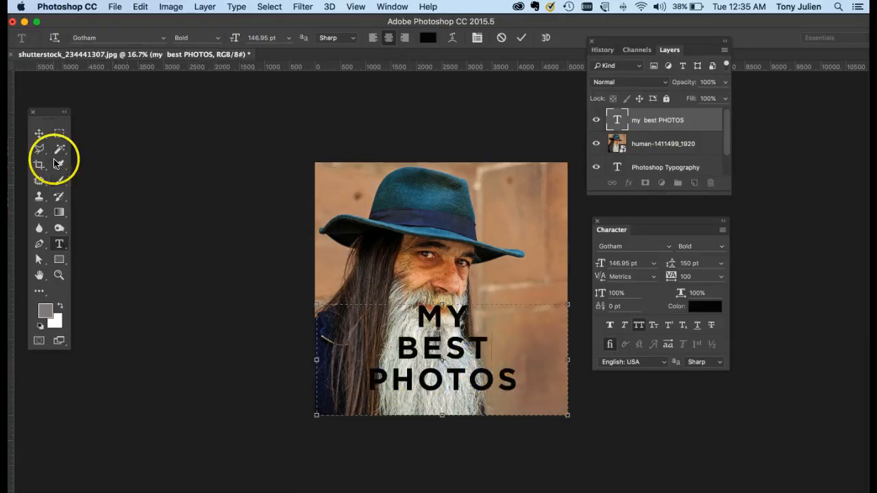
{"action": "left_click", "coordinate": [39, 134]}
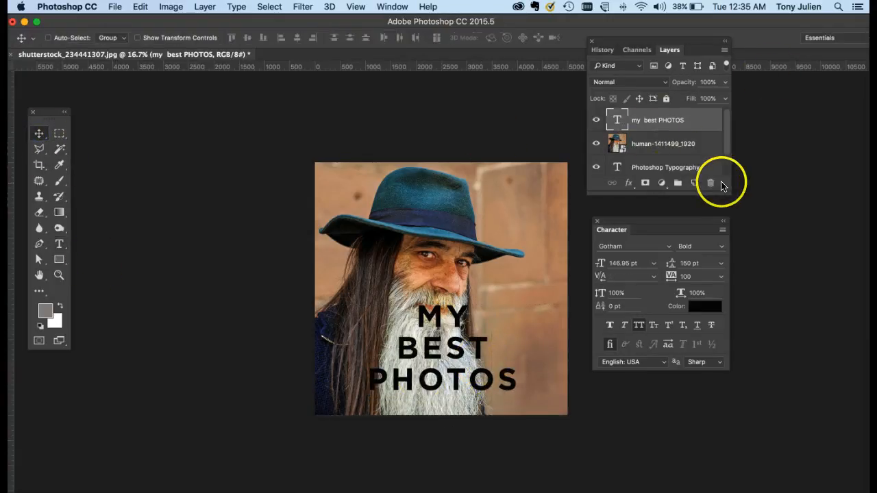
Enlarge the layer list and add a Drop Shadow to the text layer with 7% opacity and a 135° angle
{"action": "left_click_drag", "start_coordinate": [725, 187], "coordinate": [804, 272]}
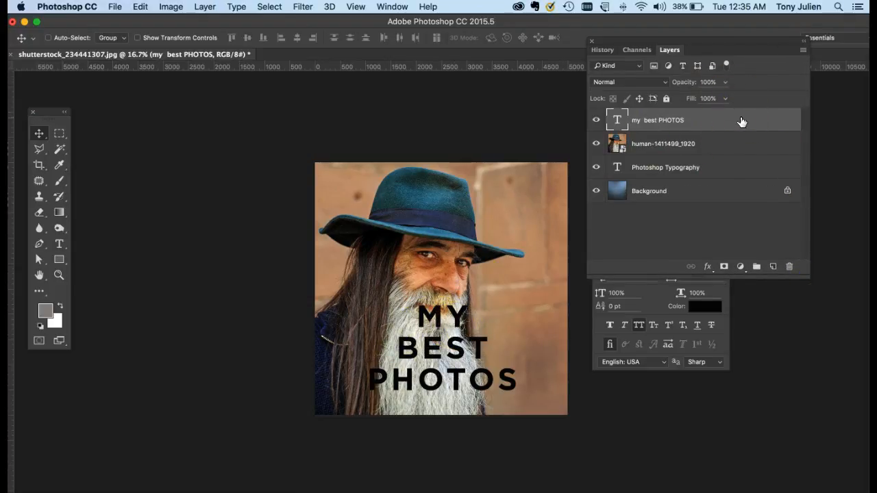
{"action": "double_click", "coordinate": [780, 121]}
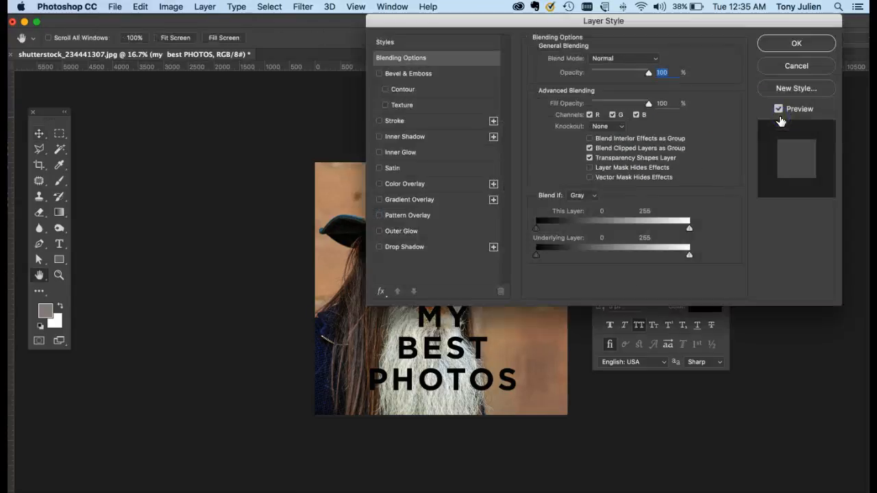
{"action": "left_click", "coordinate": [405, 247]}
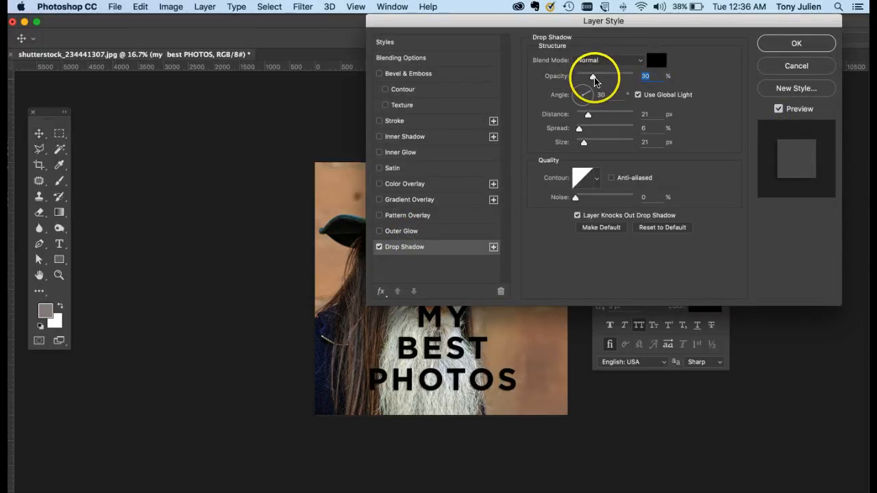
{"action": "left_click_drag", "start_coordinate": [594, 75], "coordinate": [578, 92]}
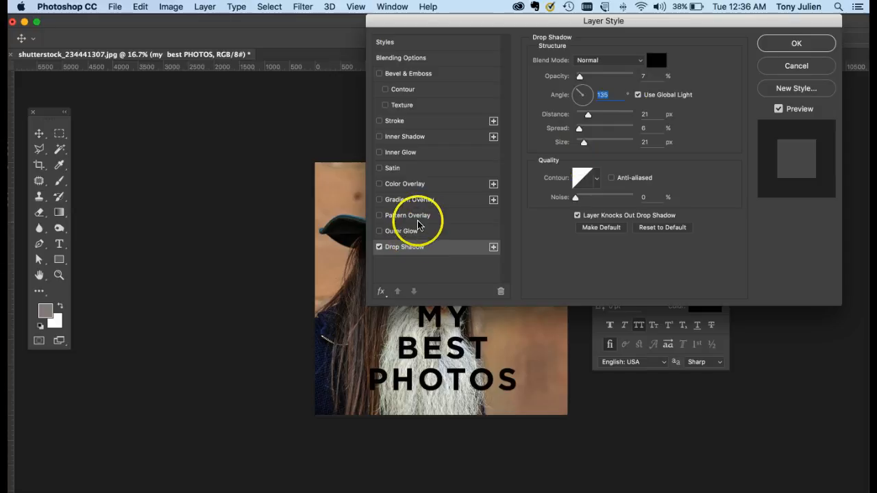
Try an orange Color Overlay on the text with the blend mode set to Normal, keeping the text in view
{"action": "left_click", "coordinate": [405, 185]}
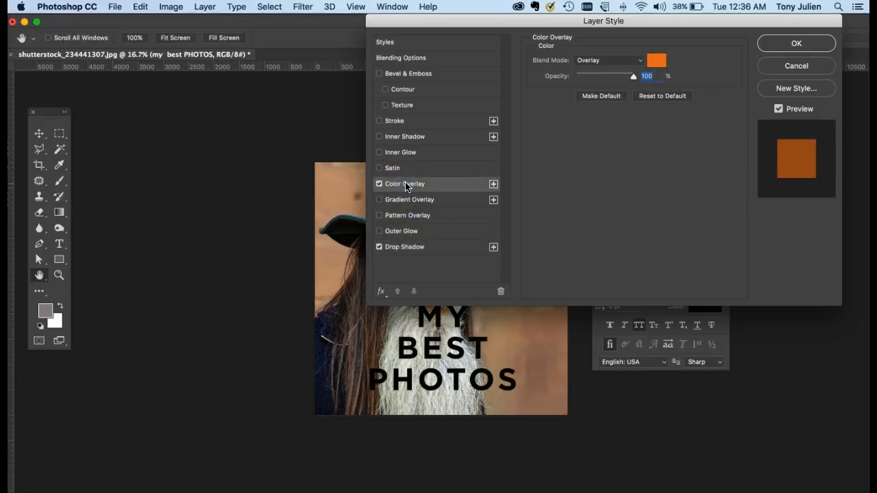
{"action": "left_click", "coordinate": [625, 61]}
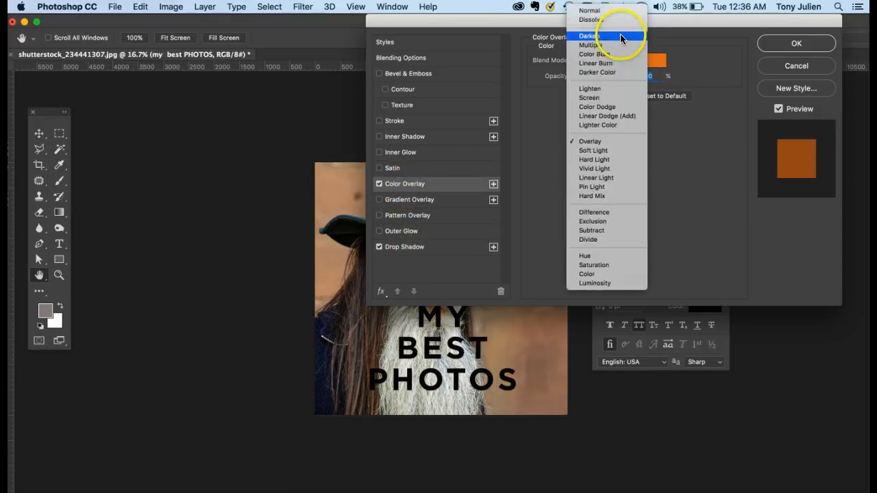
{"action": "left_click", "coordinate": [596, 12]}
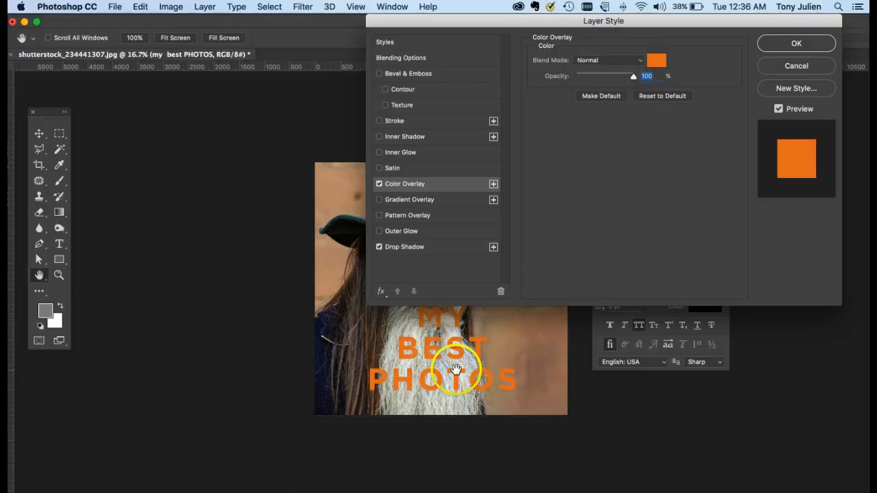
{"action": "left_click_drag", "start_coordinate": [470, 26], "coordinate": [557, 25]}
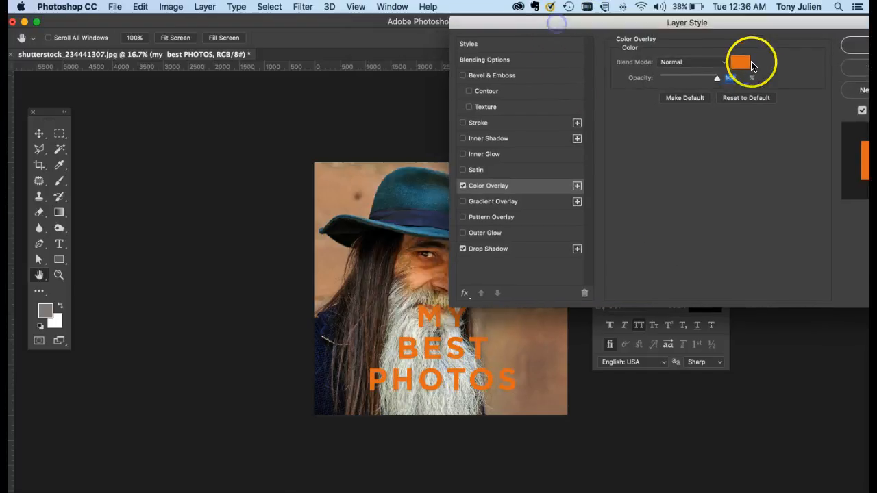
Try overlay colours sampled from the hat and the wall, and accept the hat's teal, #406e79
{"action": "left_click", "coordinate": [743, 67]}
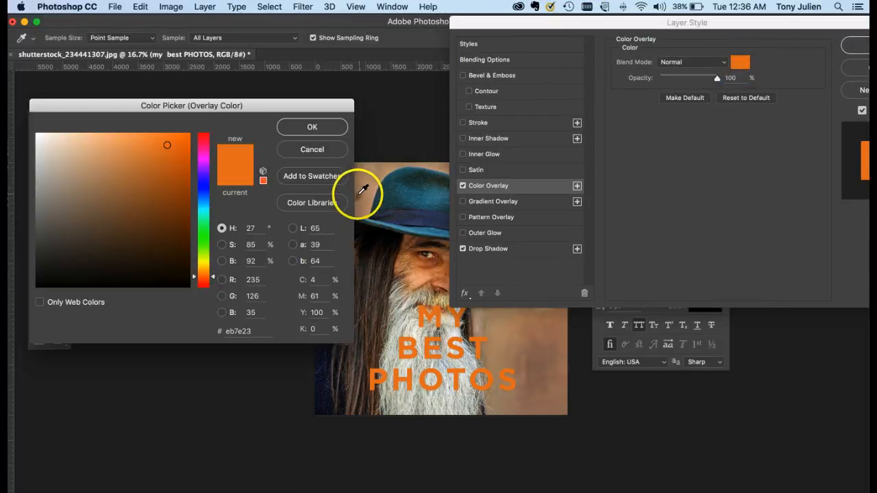
{"action": "left_click", "coordinate": [378, 197]}
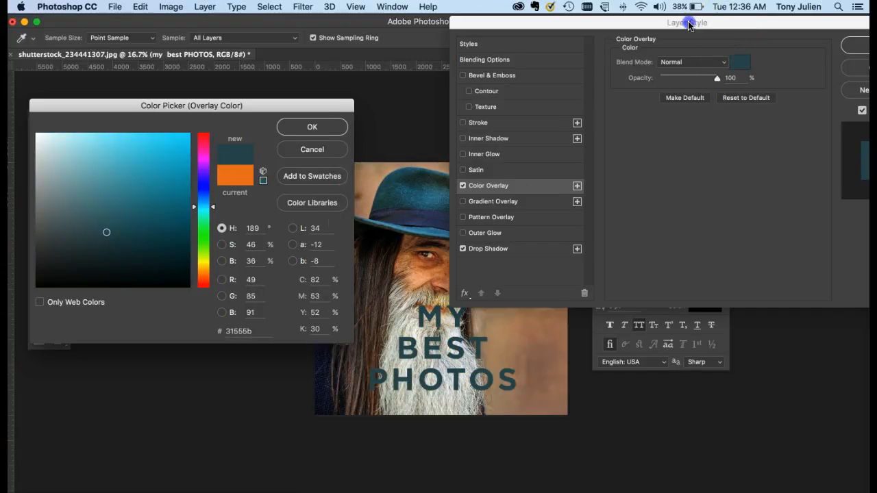
{"action": "left_click_drag", "start_coordinate": [689, 26], "coordinate": [632, 25]}
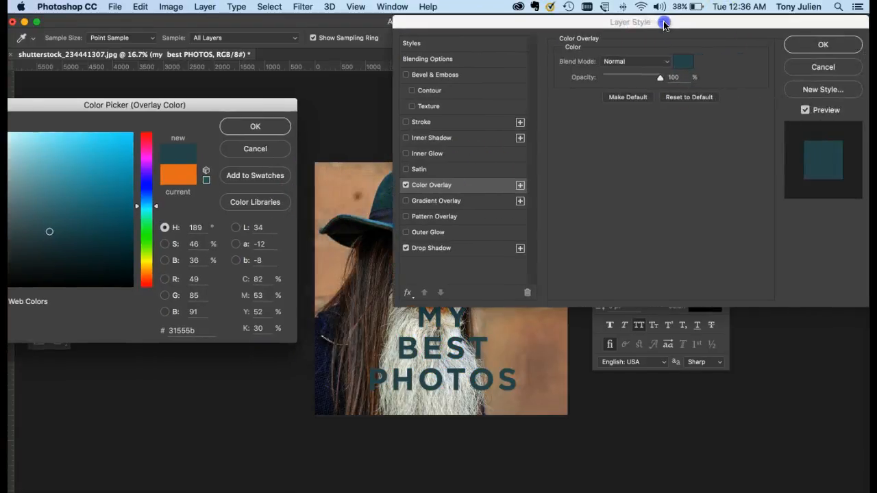
{"action": "left_click", "coordinate": [329, 260]}
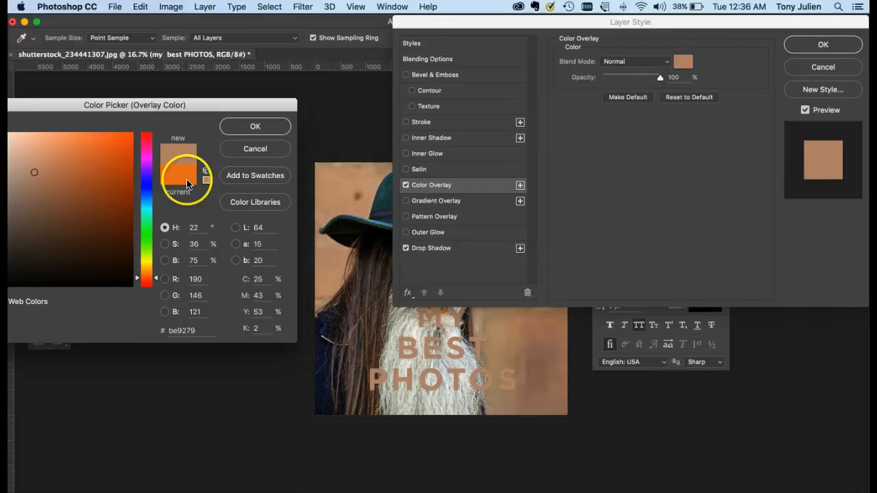
{"action": "left_click", "coordinate": [356, 219]}
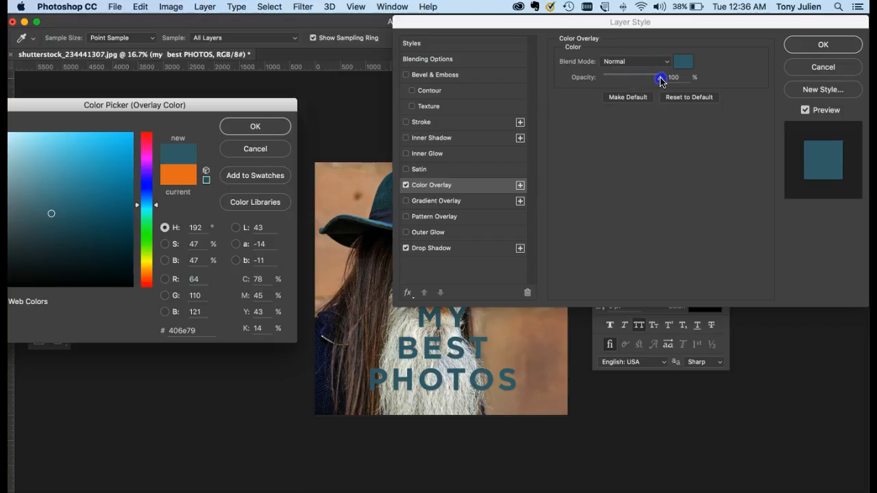
{"action": "left_click", "coordinate": [257, 126]}
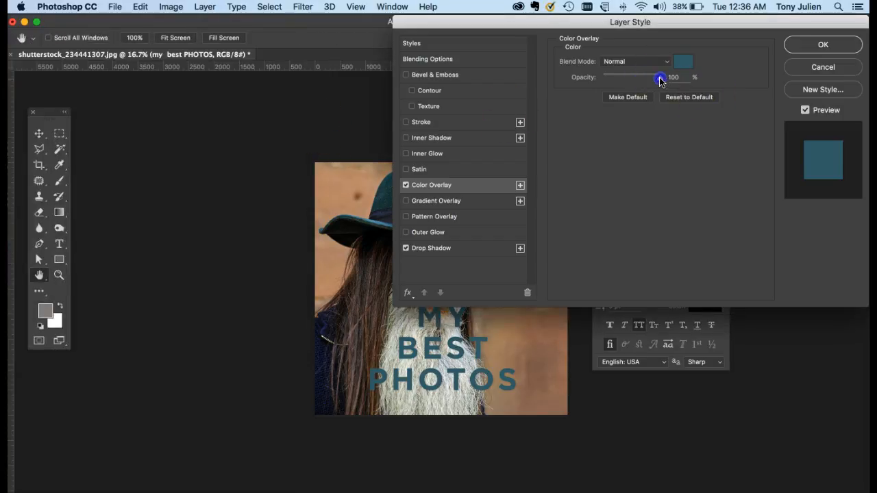
Try a lower overlay opacity, turn Color Overlay off and apply the layer style with only the Drop Shadow
{"action": "left_click_drag", "start_coordinate": [660, 79], "coordinate": [616, 80]}
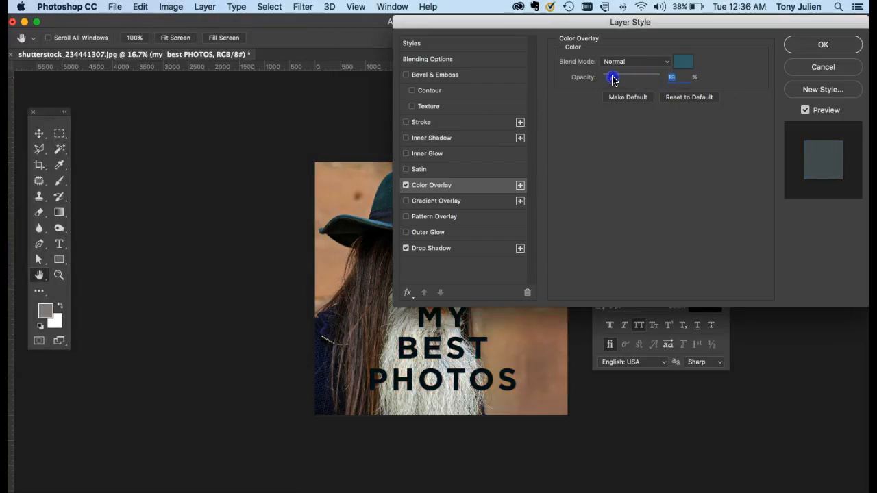
{"action": "left_click", "coordinate": [407, 186]}
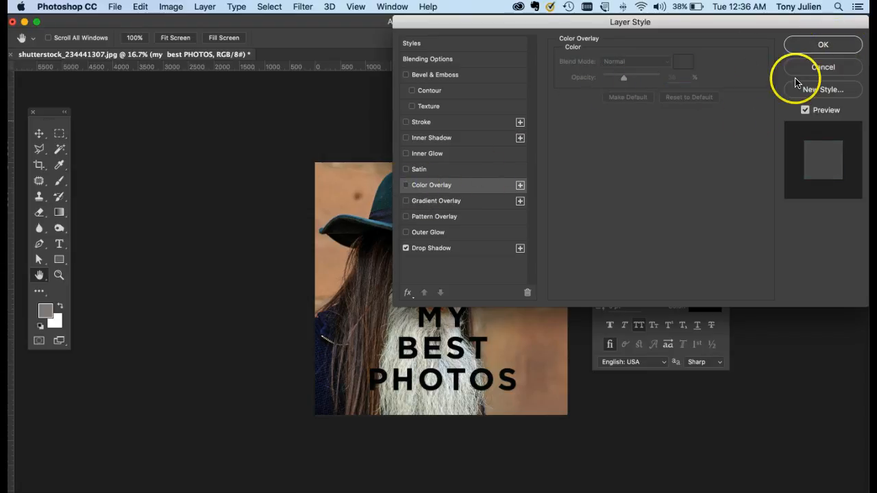
{"action": "left_click", "coordinate": [817, 45]}
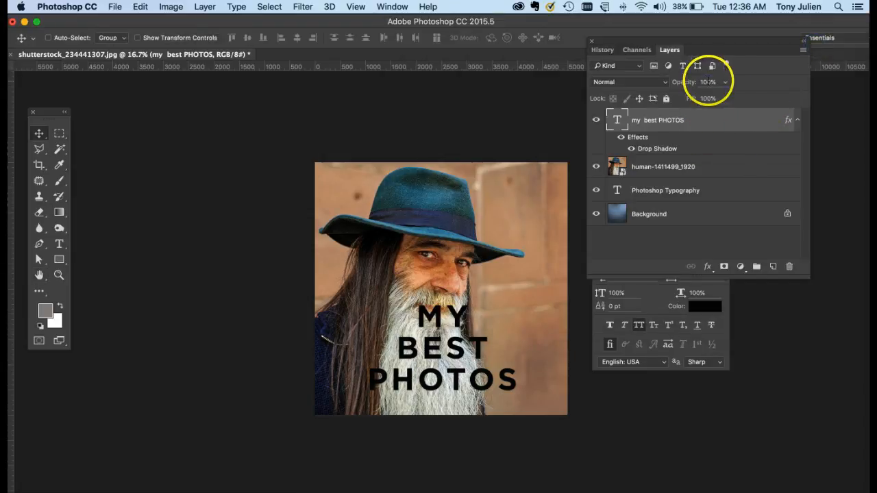
Lower the "my best PHOTOS" text layer's opacity to 56% and set its blend mode to Overlay
{"action": "type", "text": "50"}
{"action": "key", "text": "Return"}
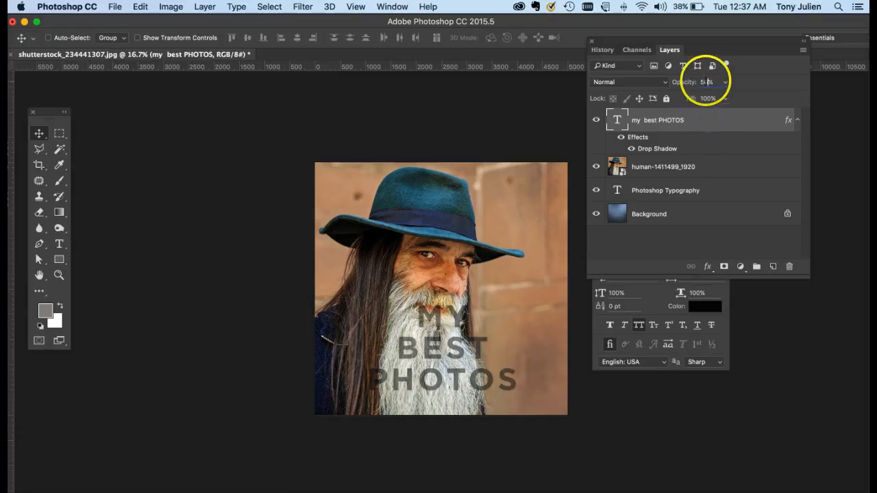
{"action": "left_click", "coordinate": [654, 81]}
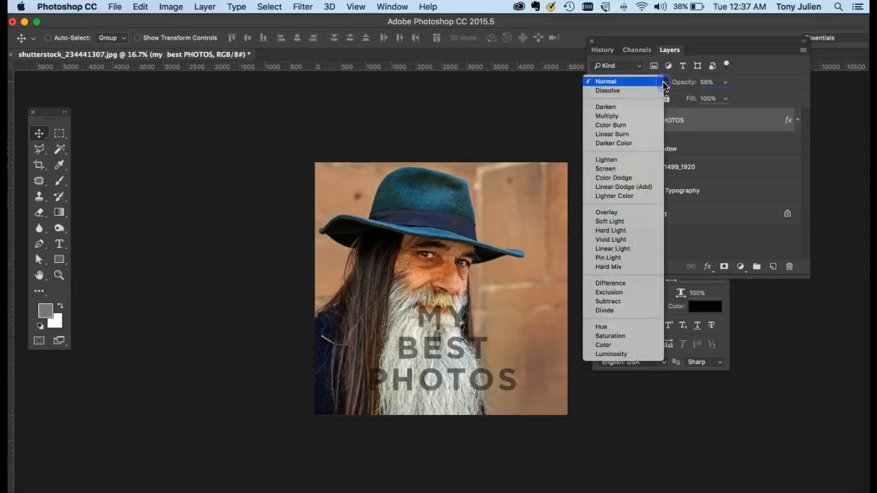
{"action": "left_click", "coordinate": [633, 213]}
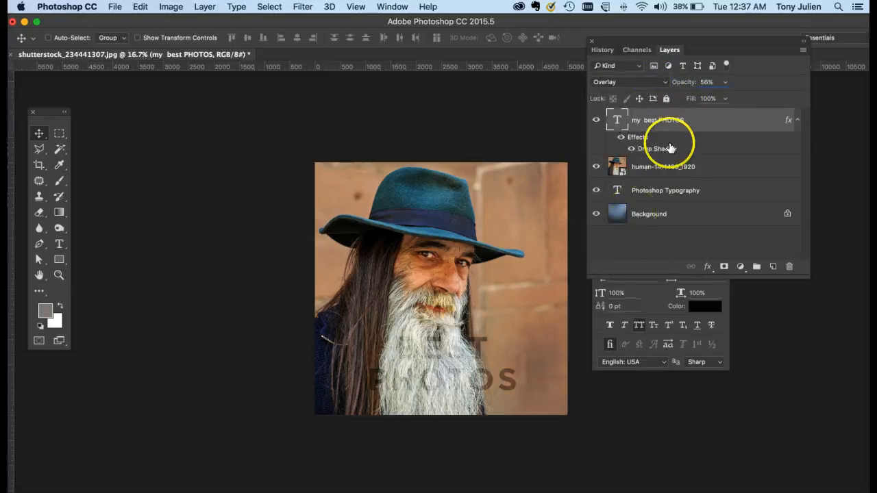
Raise the text layer's opacity to 89% and move the text up and to the right, partly over the wall
{"action": "left_click", "coordinate": [725, 82]}
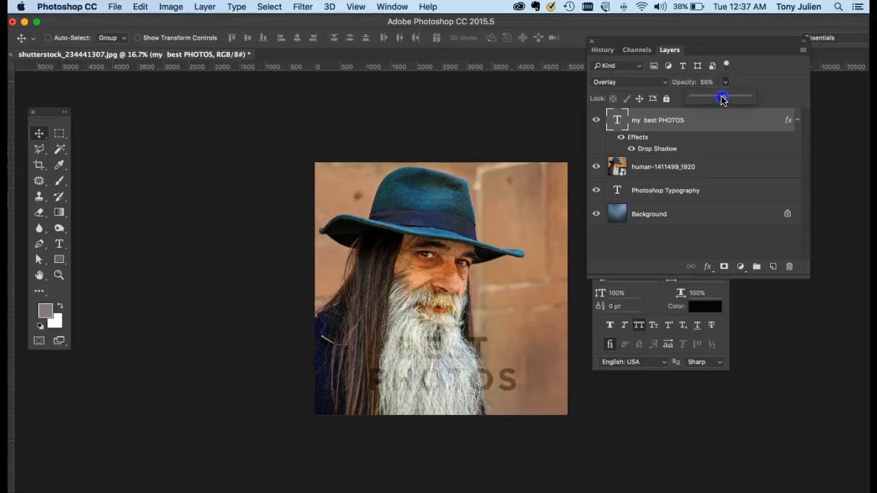
{"action": "left_click_drag", "start_coordinate": [741, 99], "coordinate": [743, 99]}
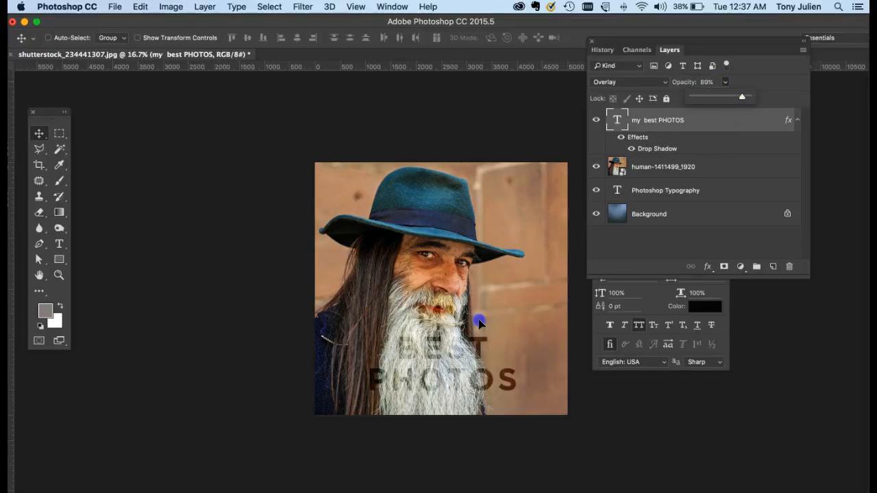
{"action": "left_click_drag", "start_coordinate": [480, 322], "coordinate": [500, 319]}
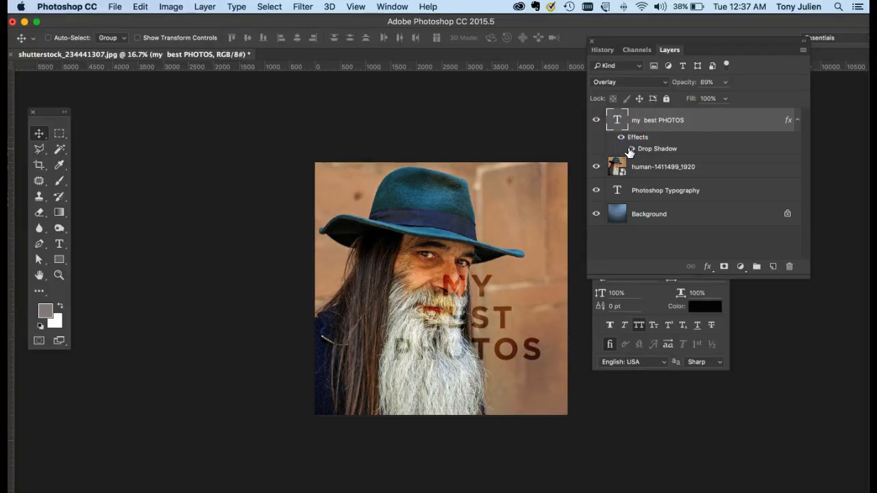
Try the Hard Light blend mode on the text layer, and settle on Soft Light at 100% opacity
{"action": "left_click", "coordinate": [634, 83]}
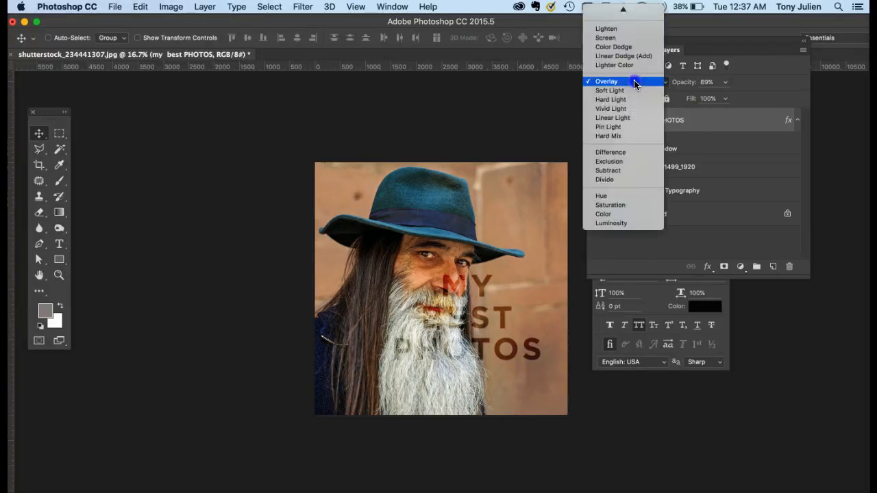
{"action": "left_click", "coordinate": [635, 100]}
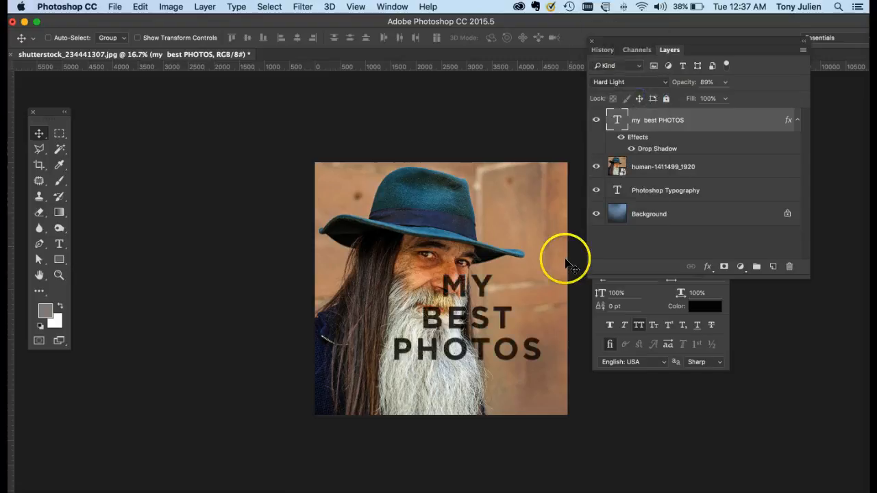
{"action": "left_click", "coordinate": [637, 82]}
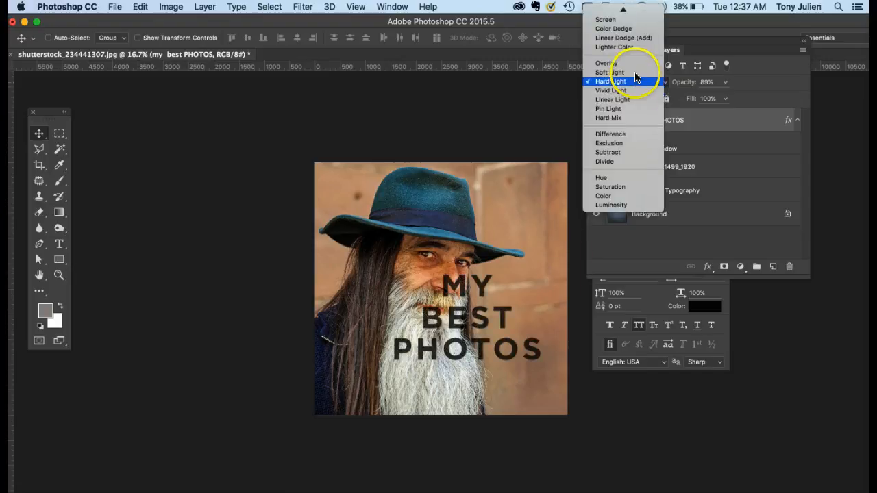
{"action": "left_click", "coordinate": [635, 73]}
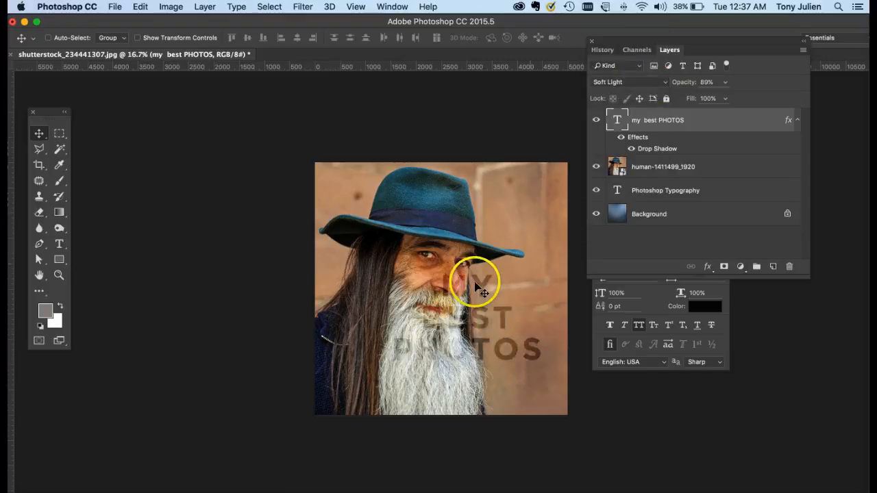
{"action": "left_click", "coordinate": [724, 83]}
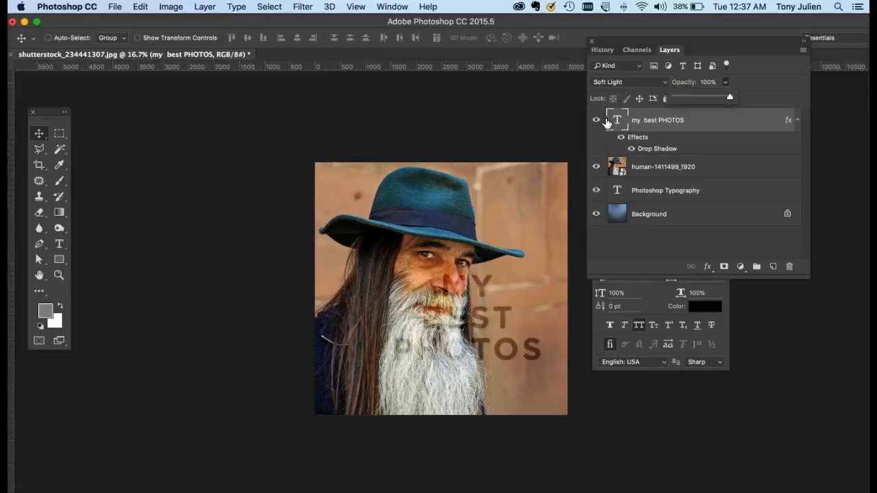
{"action": "left_click", "coordinate": [59, 244]}
{"action": "left_click", "coordinate": [40, 134]}
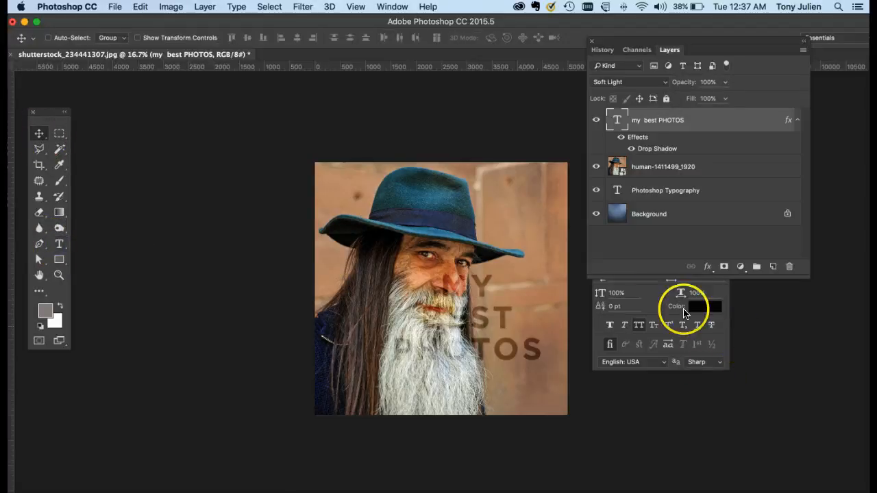
Close and reopen the Character settings, and place them in the empty area between the tools and the photo
{"action": "left_click", "coordinate": [654, 299]}
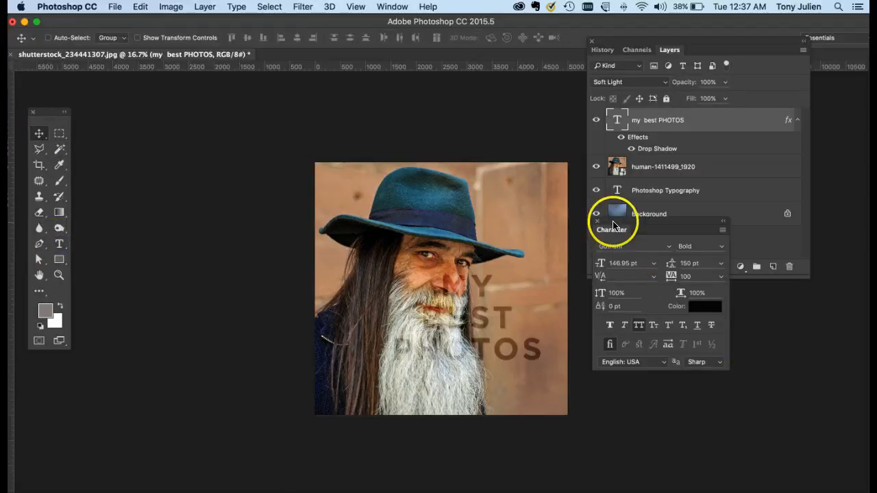
{"action": "left_click_drag", "start_coordinate": [613, 224], "coordinate": [640, 239]}
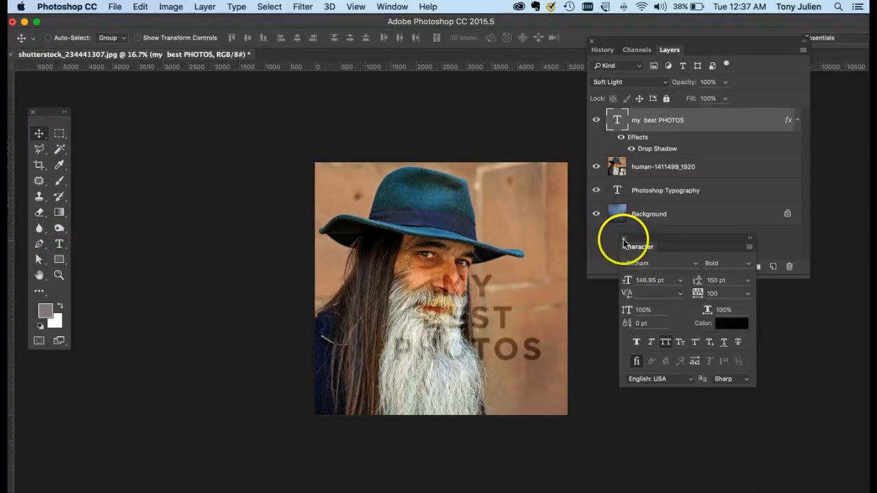
{"action": "left_click", "coordinate": [623, 240]}
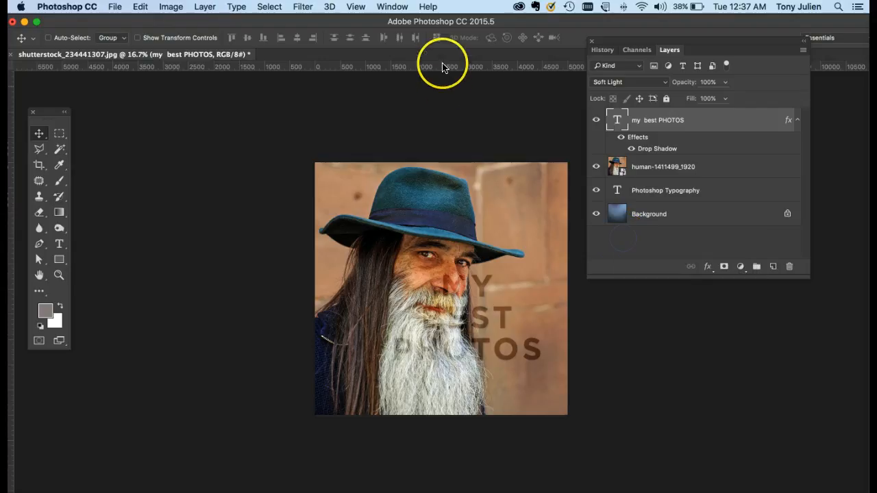
{"action": "left_click", "coordinate": [393, 7]}
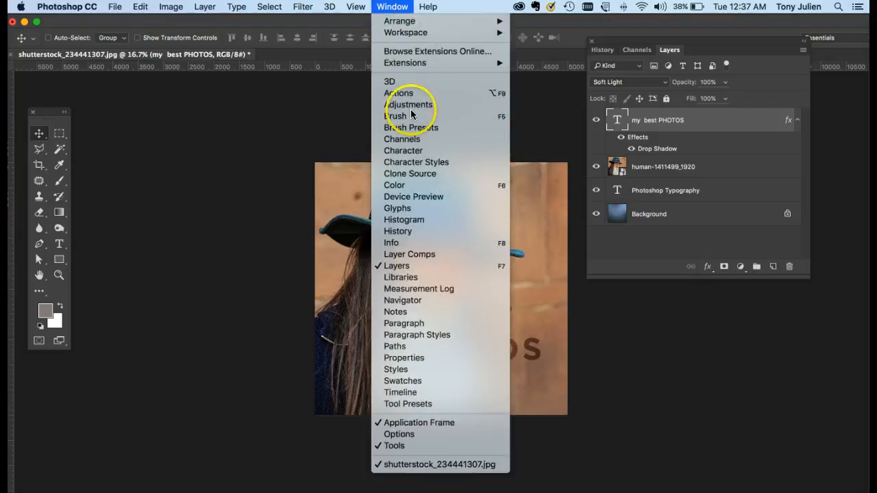
{"action": "left_click", "coordinate": [407, 152]}
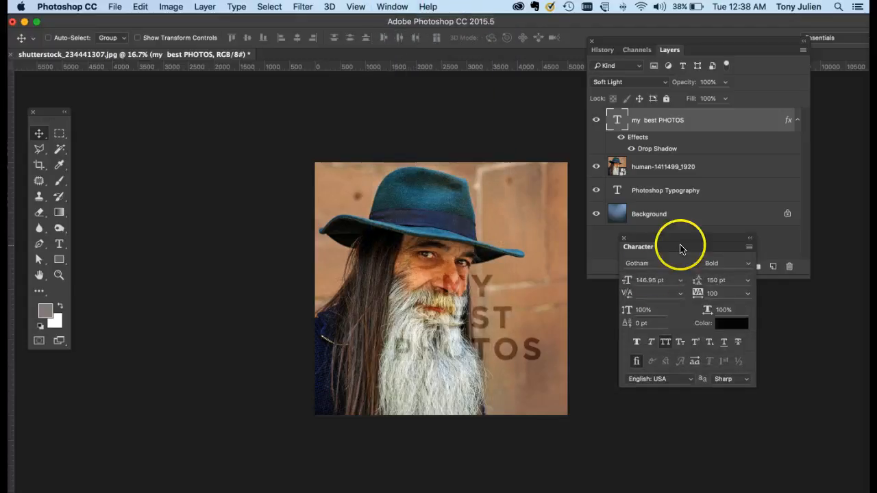
{"action": "left_click_drag", "start_coordinate": [681, 240], "coordinate": [190, 171]}
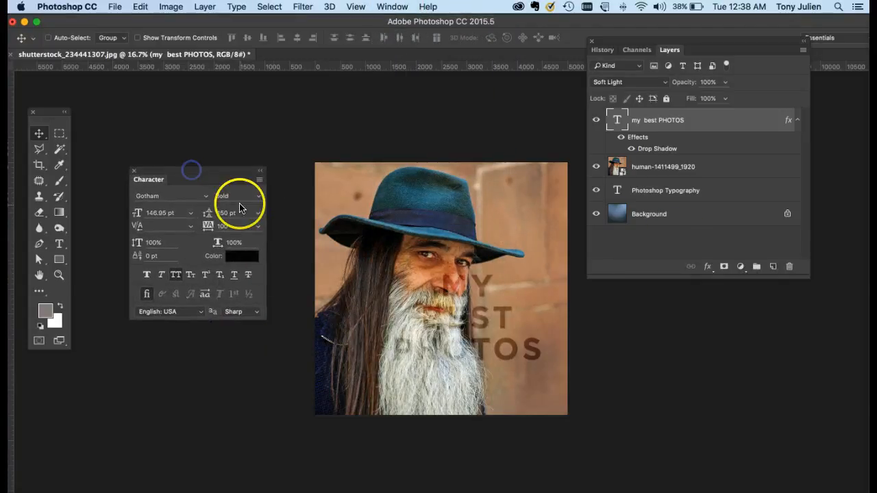
{"action": "left_click", "coordinate": [59, 245]}
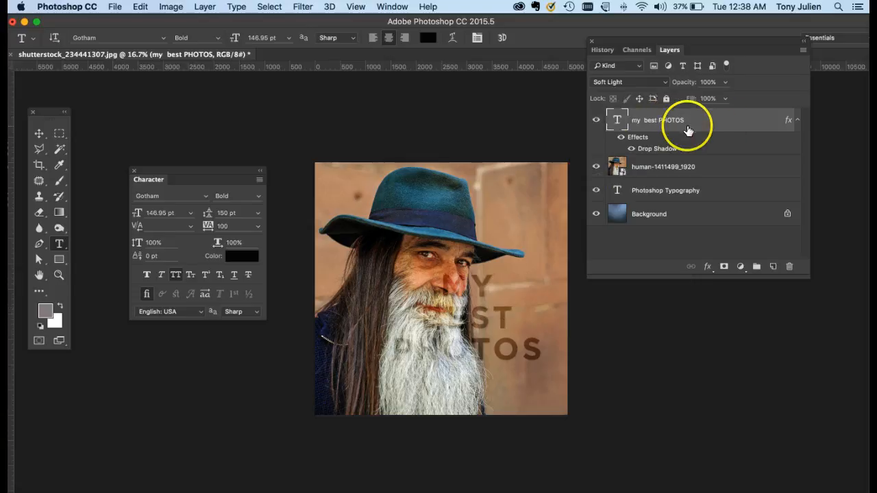
{"action": "left_click", "coordinate": [529, 320]}
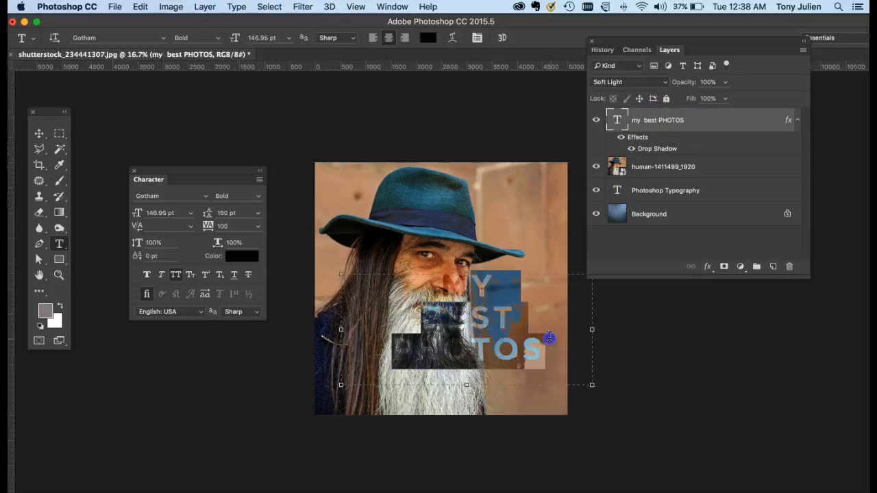
{"action": "left_click", "coordinate": [550, 337]}
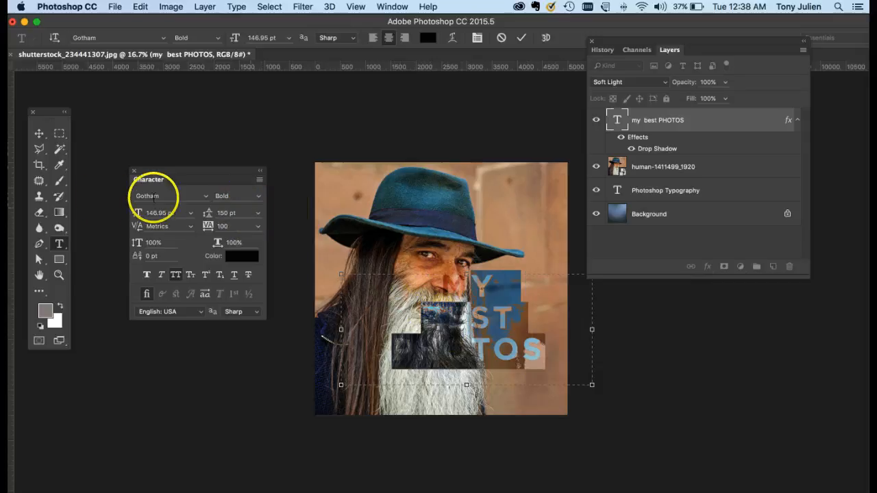
{"action": "left_click", "coordinate": [39, 134]}
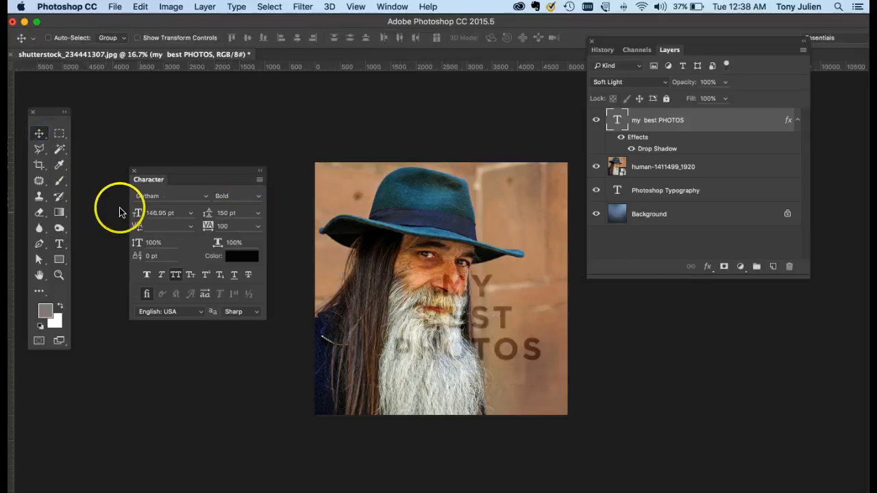
Create a new text box across the upper edge of the photo reading "seconf" and move it down onto the hat
{"action": "left_click", "coordinate": [59, 243]}
{"action": "left_click_drag", "start_coordinate": [344, 126], "coordinate": [542, 212]}
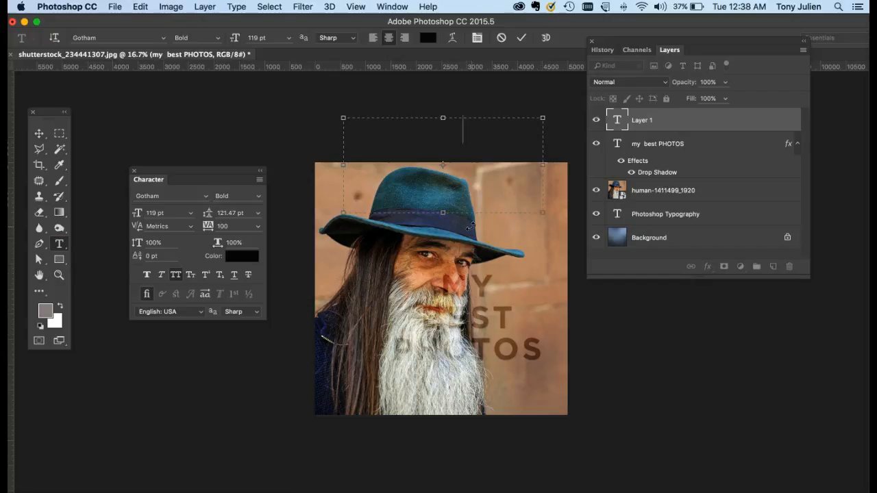
{"action": "left_click", "coordinate": [39, 133]}
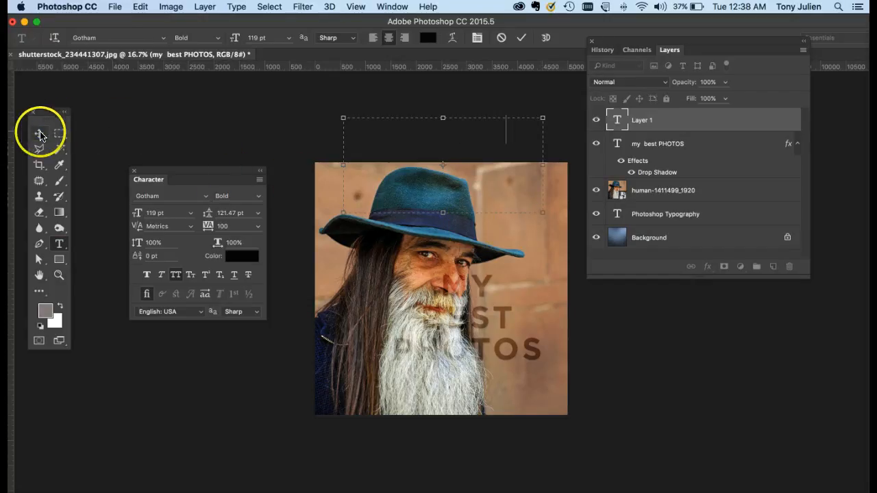
{"action": "left_click_drag", "start_coordinate": [417, 136], "coordinate": [425, 202]}
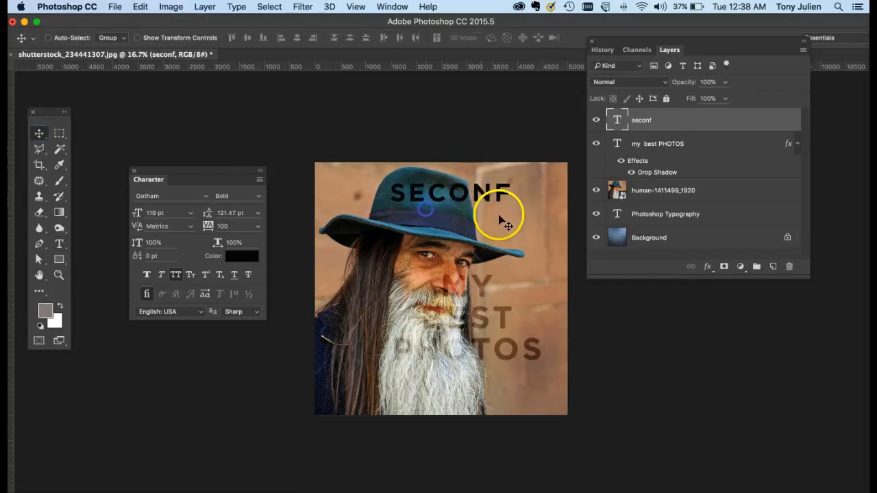
Correct the last letter of the new text so that it reads "SECOND"
{"action": "double_click", "coordinate": [617, 119]}
{"action": "left_click", "coordinate": [504, 192]}
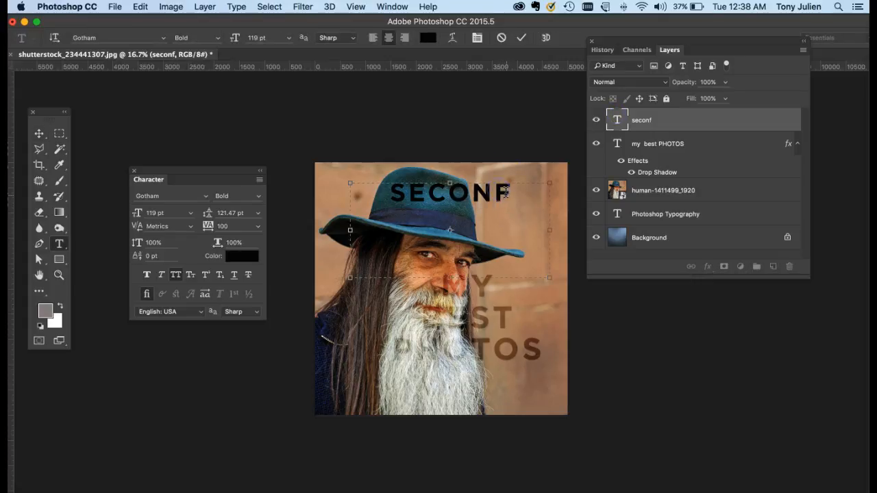
{"action": "key", "text": "BackSpace"}
{"action": "type", "text": "d"}
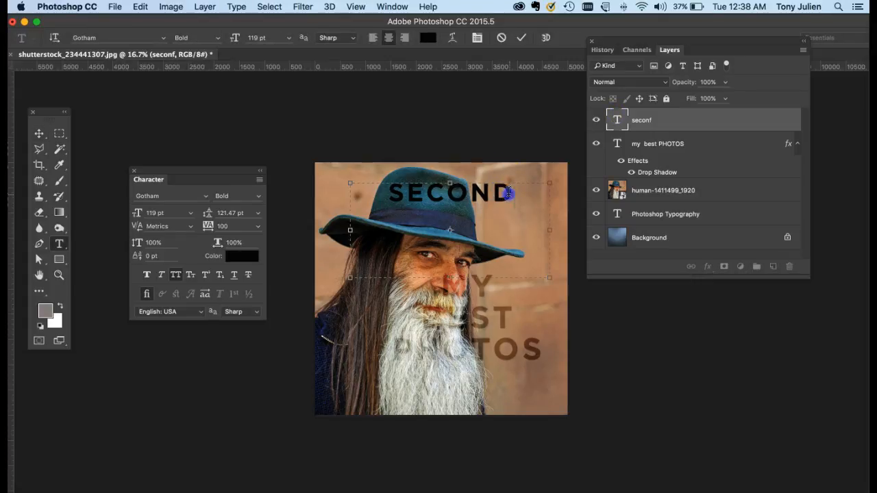
Select the whole word "SECOND" and try white #ffffff, black #000000 and magenta #ff00ff as its text colour
{"action": "left_click_drag", "start_coordinate": [508, 194], "coordinate": [374, 188]}
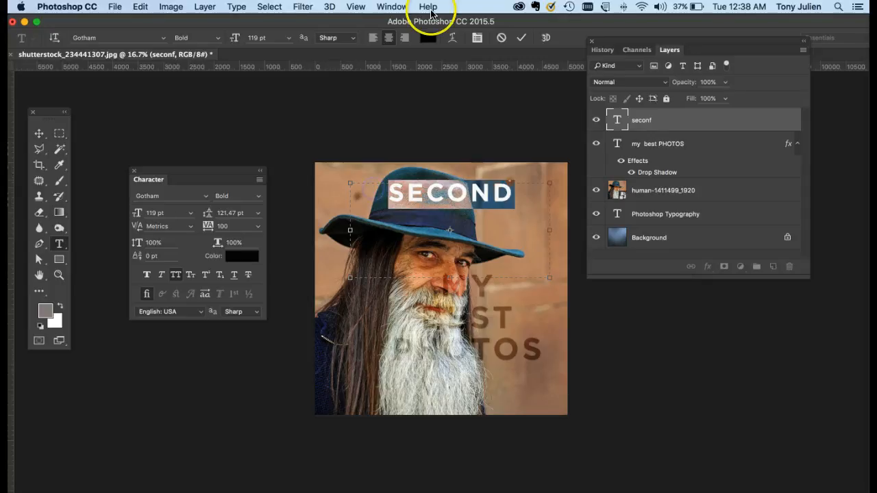
{"action": "left_click", "coordinate": [428, 40]}
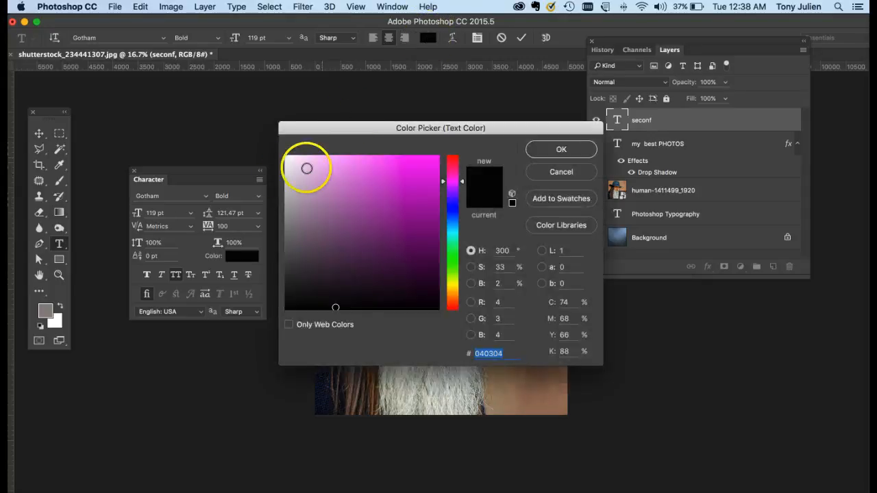
{"action": "left_click_drag", "start_coordinate": [289, 163], "coordinate": [275, 144]}
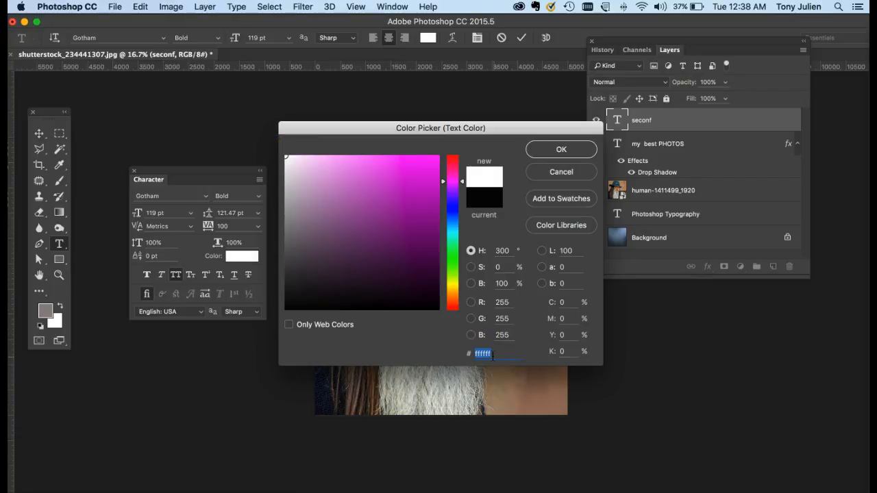
{"action": "left_click_drag", "start_coordinate": [299, 166], "coordinate": [439, 309]}
{"action": "mouse_move", "coordinate": [391, 239]}
{"action": "left_mouse_down"}
{"action": "mouse_move", "coordinate": [435, 298]}
{"action": "mouse_move", "coordinate": [441, 321]}
{"action": "left_mouse_up"}
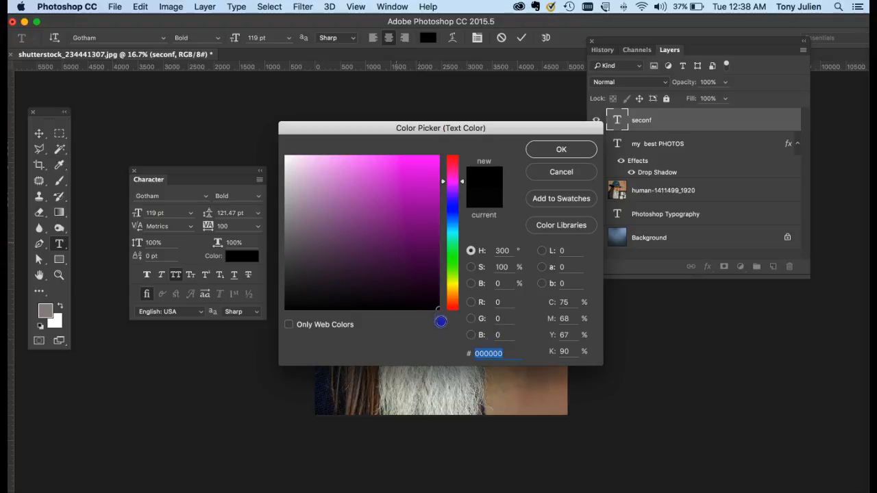
{"action": "double_click", "coordinate": [490, 354]}
{"action": "mouse_move", "coordinate": [456, 296]}
{"action": "left_mouse_down"}
{"action": "mouse_move", "coordinate": [425, 172]}
{"action": "mouse_move", "coordinate": [461, 141]}
{"action": "left_mouse_up"}
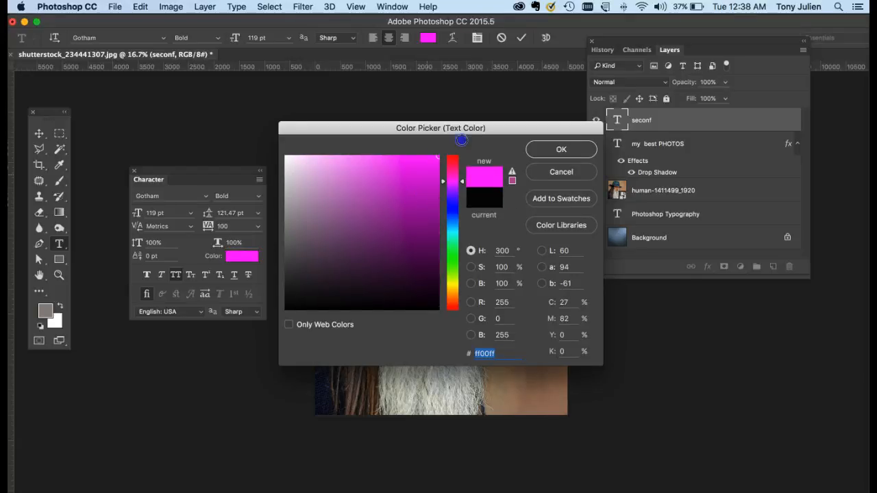
{"action": "left_click_drag", "start_coordinate": [294, 298], "coordinate": [270, 323]}
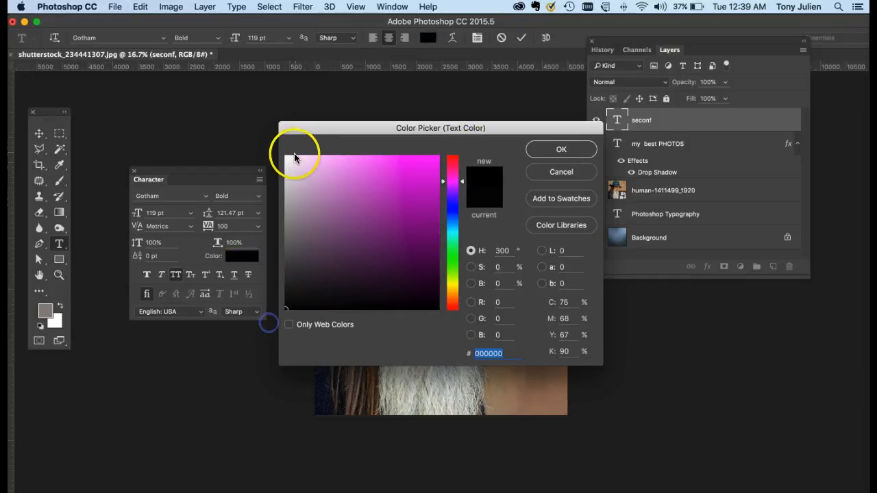
Set the word "SECOND" to white, #ffffff, and move it down over the face to the first line of "my best PHOTOS"
{"action": "left_click_drag", "start_coordinate": [294, 163], "coordinate": [267, 139]}
{"action": "left_click_drag", "start_coordinate": [357, 284], "coordinate": [439, 309]}
{"action": "left_click_drag", "start_coordinate": [284, 153], "coordinate": [254, 130]}
{"action": "left_click", "coordinate": [561, 151]}
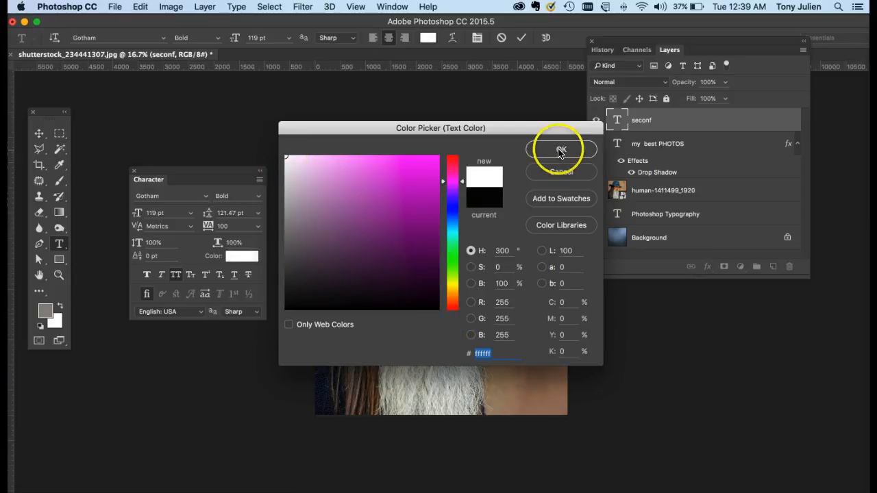
{"action": "left_click", "coordinate": [39, 133]}
{"action": "left_click_drag", "start_coordinate": [387, 204], "coordinate": [443, 279]}
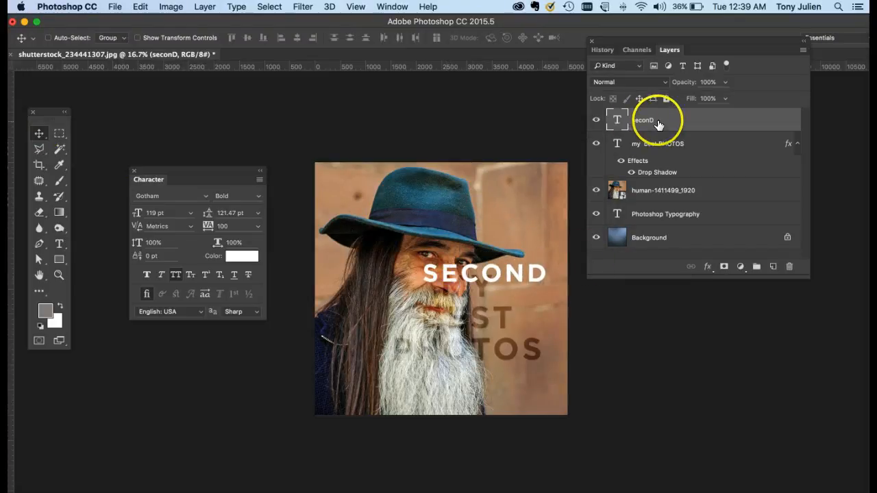
Place the "seconD" layer beneath the "my best PHOTOS" layer and set the blend mode of "my best PHOTOS" to Normal
{"action": "left_click_drag", "start_coordinate": [646, 123], "coordinate": [661, 180]}
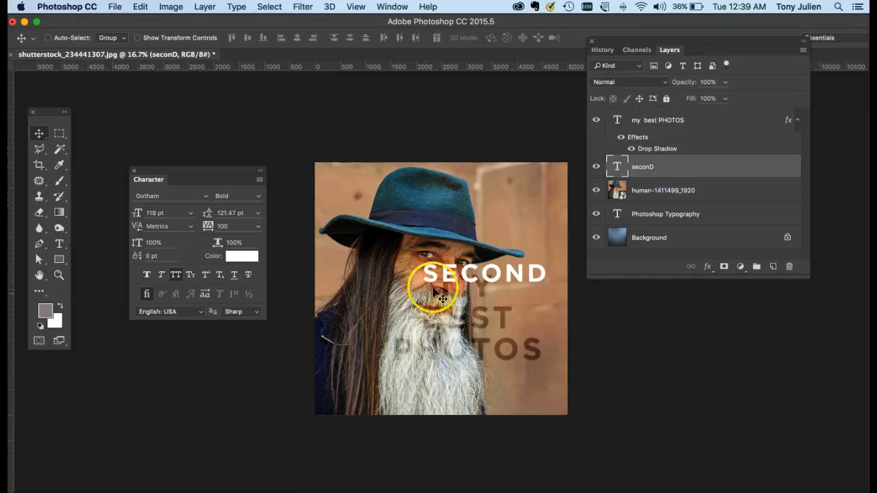
{"action": "left_click", "coordinate": [662, 121]}
{"action": "left_click", "coordinate": [662, 83]}
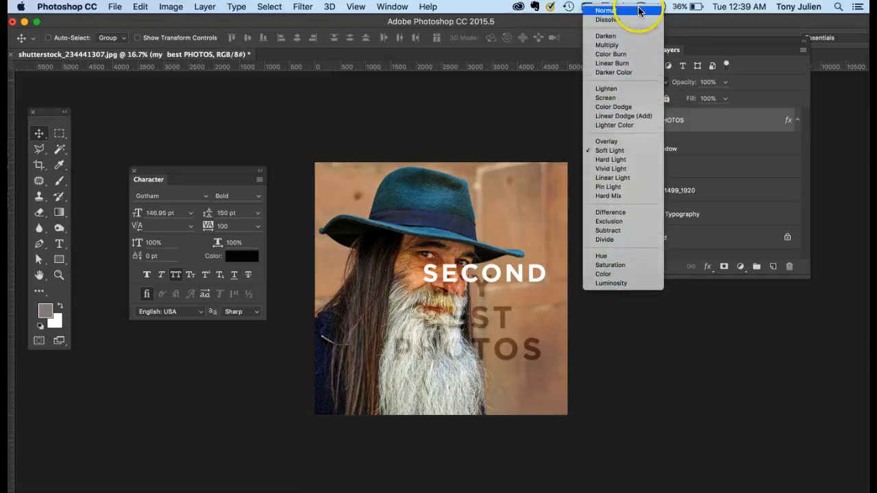
{"action": "left_click", "coordinate": [628, 12]}
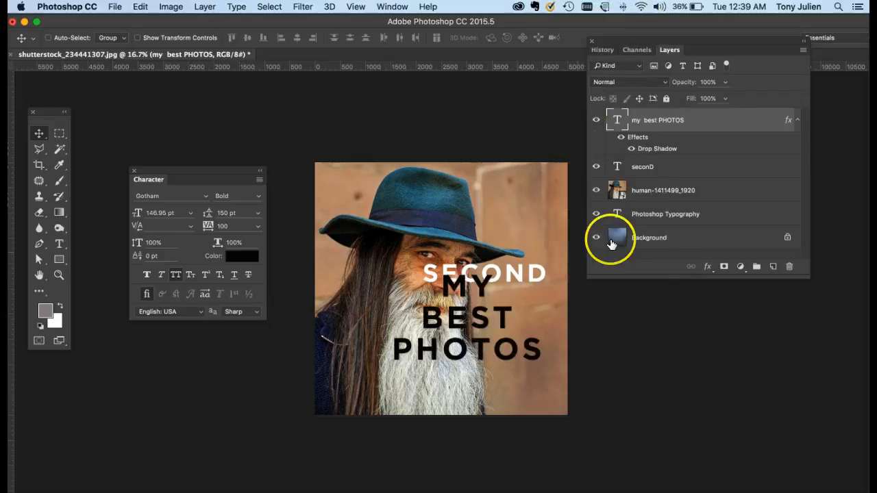
Shift the word "SECOND" slightly up and to the left, just above the line "MY"
{"action": "left_click", "coordinate": [627, 171]}
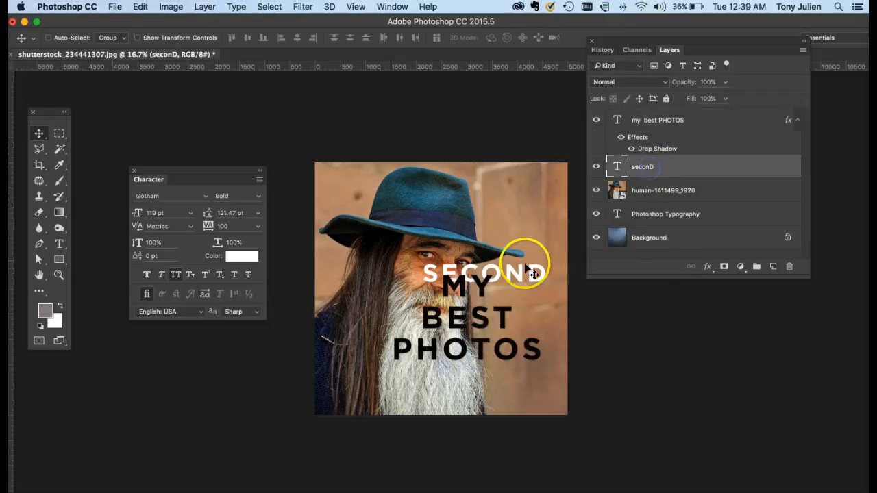
{"action": "left_click_drag", "start_coordinate": [507, 273], "coordinate": [501, 268]}
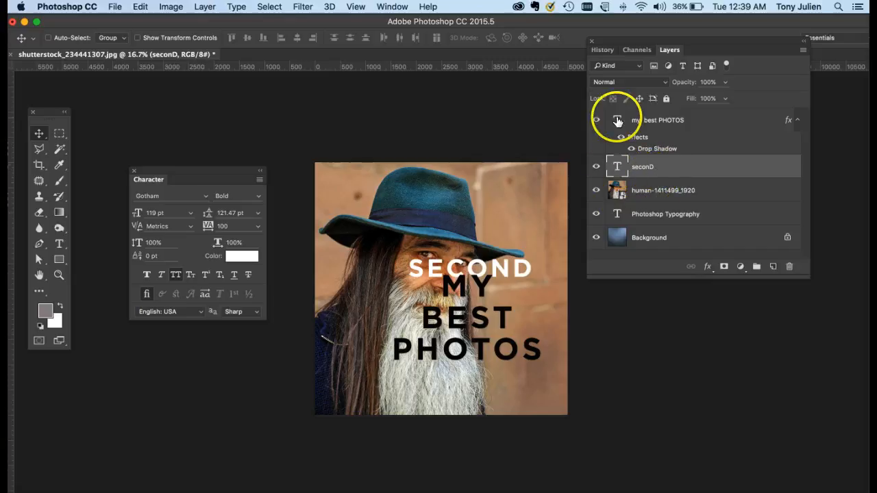
Select all the text of "MY BEST PHOTOS", try tighter and looser line spacing, and settle on a leading of 108.01 pt
{"action": "double_click", "coordinate": [617, 120]}
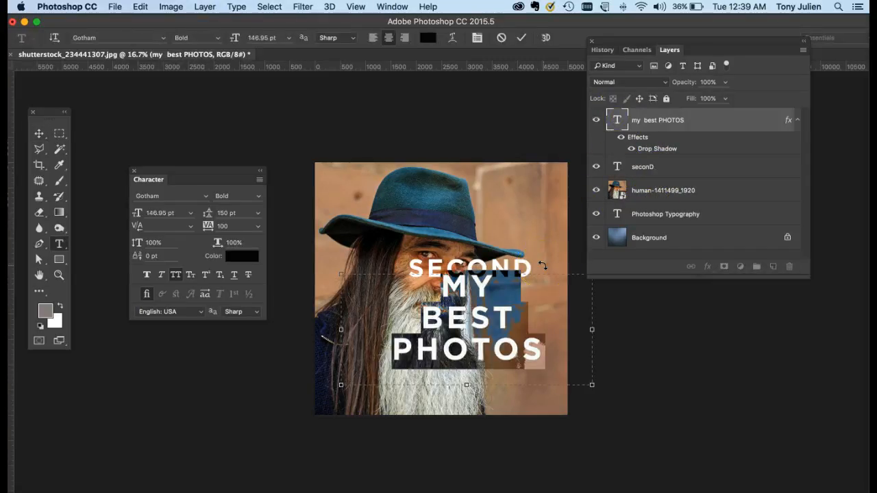
{"action": "key", "text": "alt+Up"}
{"action": "key", "text": "alt+Up"}
{"action": "key", "text": "alt+Up"}
{"action": "key", "text": "alt+Up"}
{"action": "key", "text": "alt+Up"}
{"action": "key", "text": "alt+Up"}
{"action": "key", "text": "alt+Up"}
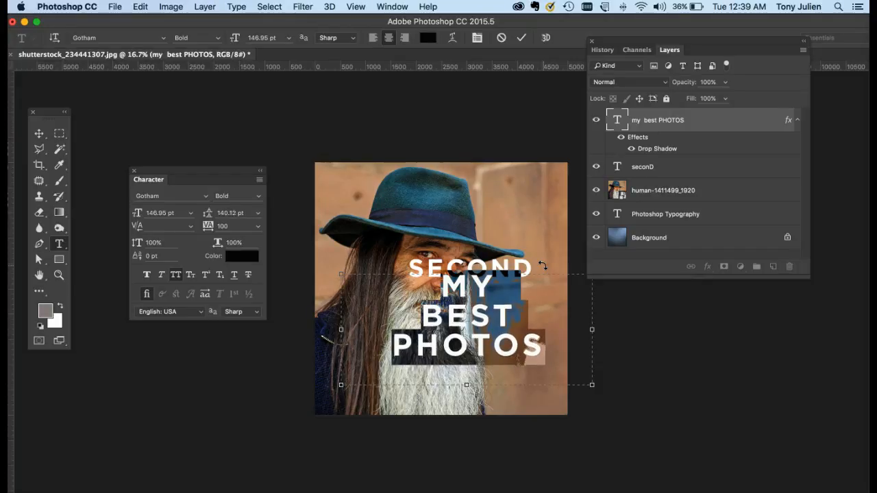
{"action": "key", "text": "alt+Up"}
{"action": "key", "text": "alt+Up"}
{"action": "key", "text": "alt+Up"}
{"action": "key", "text": "alt+Up"}
{"action": "key", "text": "alt+Up"}
{"action": "key", "text": "alt+Up"}
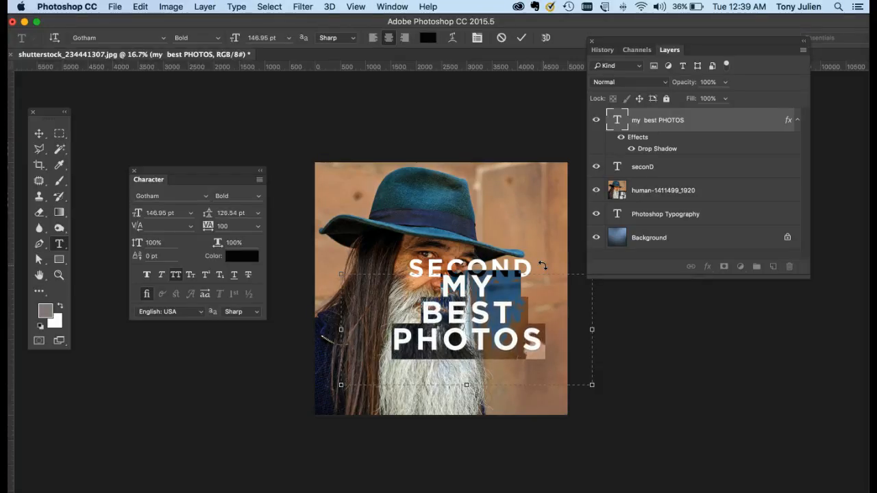
{"action": "key", "text": "alt+Down"}
{"action": "key", "text": "alt+Down"}
{"action": "key", "text": "alt+Down"}
{"action": "key", "text": "alt+Down"}
{"action": "key", "text": "alt+Down"}
{"action": "key", "text": "alt+Down"}
{"action": "key", "text": "alt+Down"}
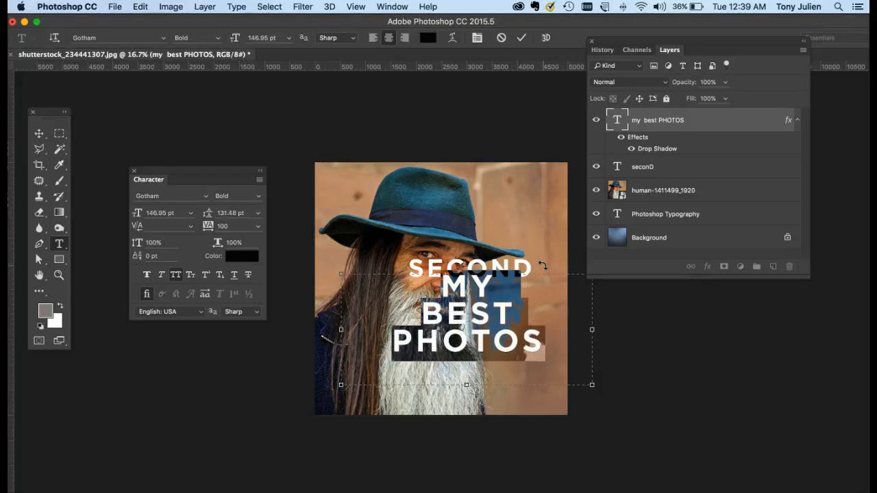
{"action": "key", "text": "alt+Down"}
{"action": "key", "text": "alt+Down"}
{"action": "key", "text": "alt+Down"}
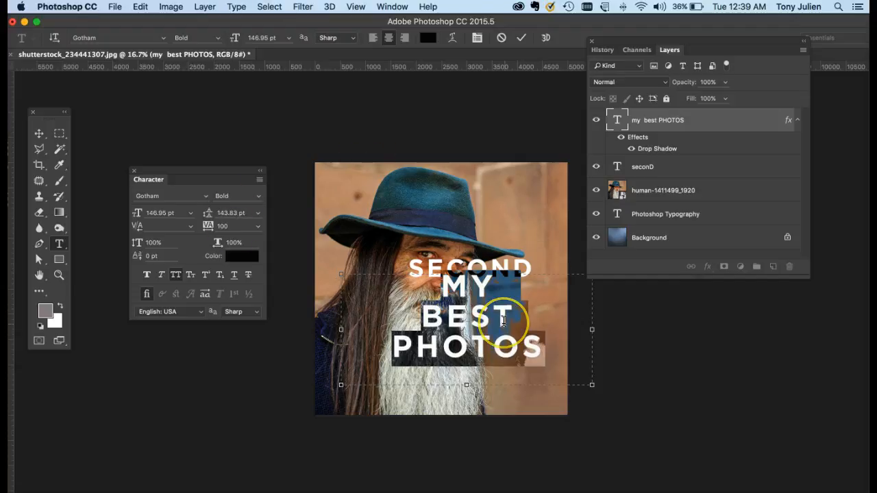
{"action": "key", "text": "alt+Up"}
{"action": "key", "text": "alt+Up"}
{"action": "key", "text": "alt+Up"}
{"action": "key", "text": "alt+Up"}
{"action": "key", "text": "alt+Up"}
{"action": "key", "text": "alt+Up"}
{"action": "key", "text": "alt+Up"}
{"action": "key", "text": "alt+Up"}
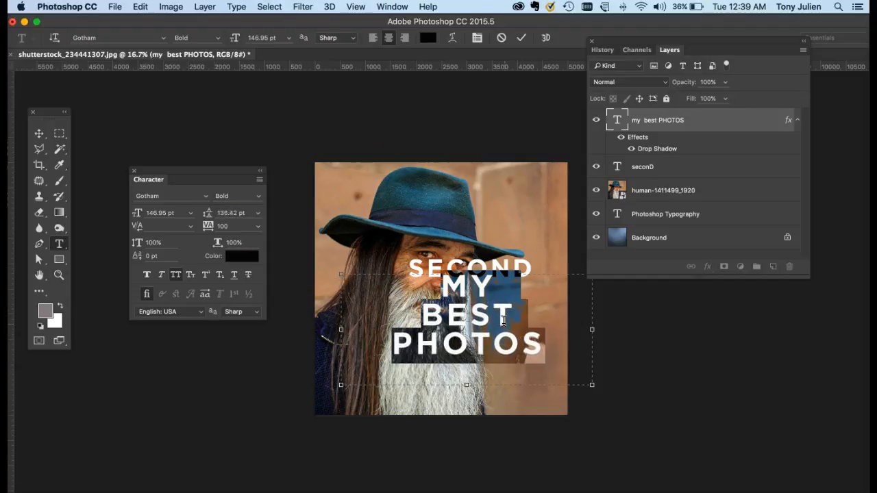
{"action": "key", "text": "alt+Up"}
{"action": "key", "text": "alt+Up"}
{"action": "key", "text": "alt+Up"}
{"action": "key", "text": "alt+Up"}
{"action": "key", "text": "alt+Up"}
{"action": "key", "text": "alt+Up"}
{"action": "key", "text": "alt+Up"}
{"action": "key", "text": "alt+Up"}
{"action": "key", "text": "alt+Up"}
{"action": "key", "text": "alt+Up"}
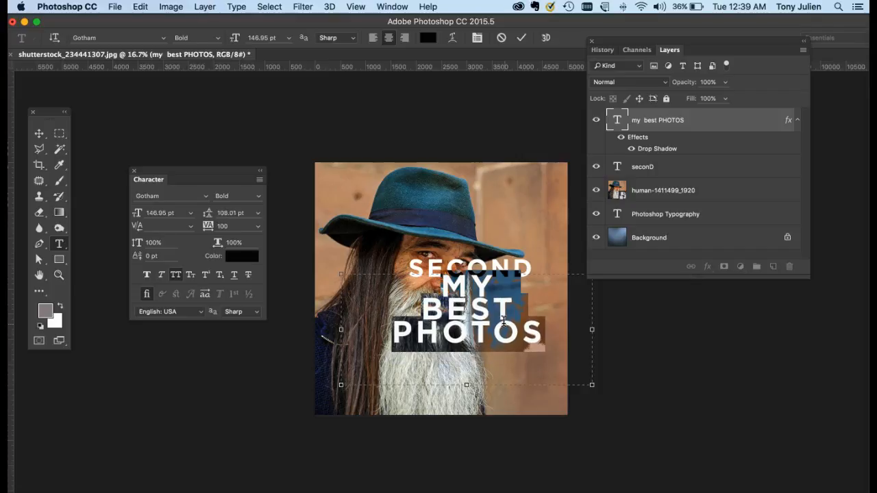
Move the "MY BEST PHOTOS" text block straight down over the beard, leaving a gap beneath "SECOND"
{"action": "left_click", "coordinate": [39, 133]}
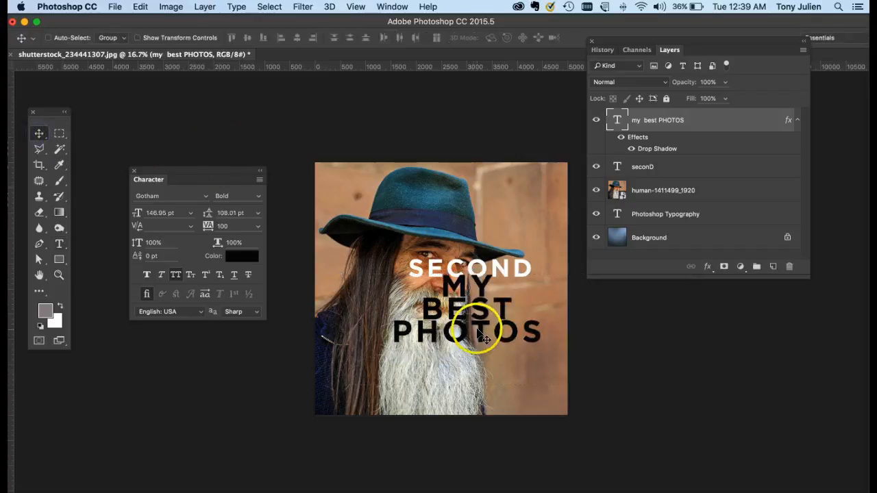
{"action": "left_click_drag", "start_coordinate": [479, 340], "coordinate": [480, 370]}
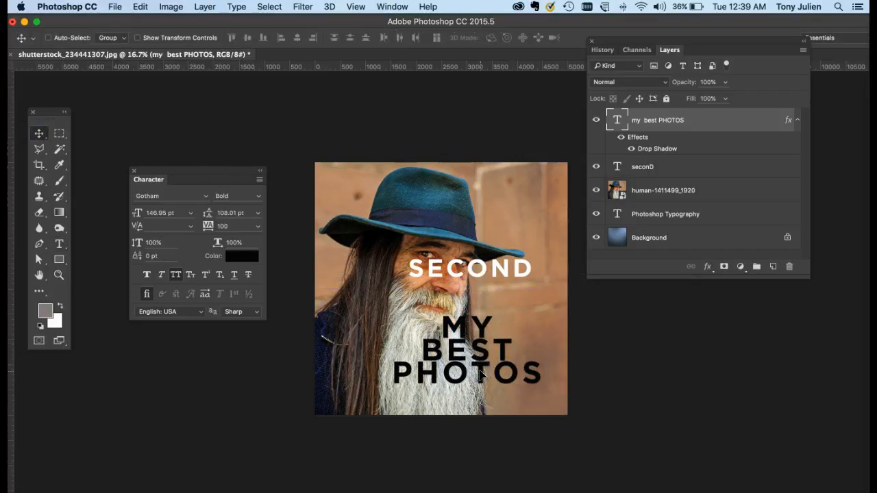